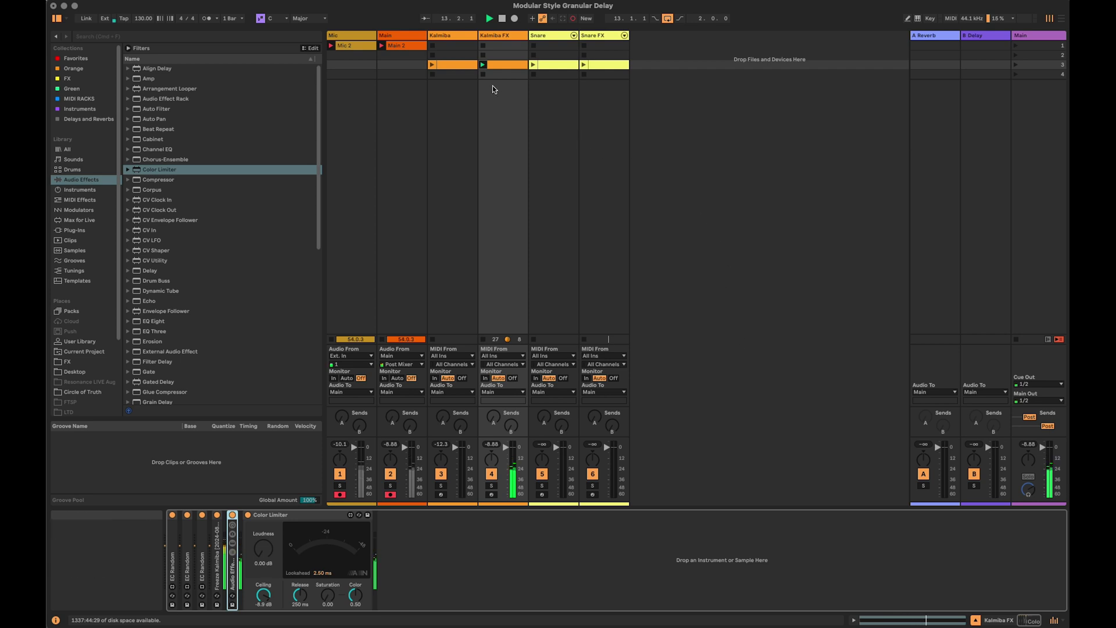
Audition the Kalmiba clip with the Kalmiba FX track deactivated, and compare it with the Snare clip
{"action": "left_click", "coordinate": [432, 65]}
{"action": "left_click", "coordinate": [491, 474]}
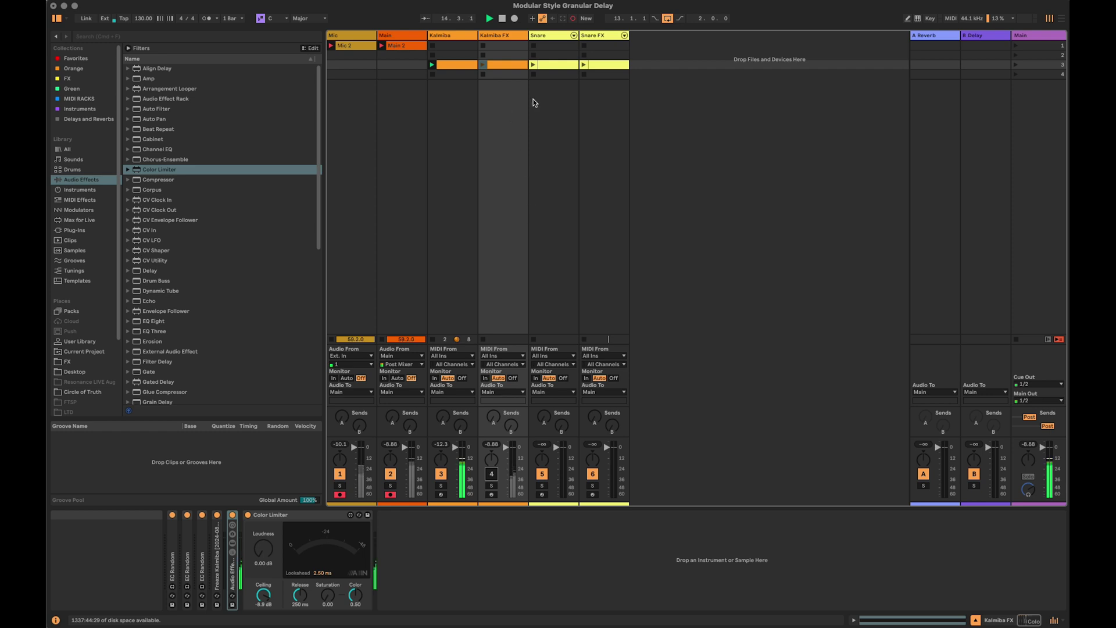
{"action": "left_click", "coordinate": [432, 74]}
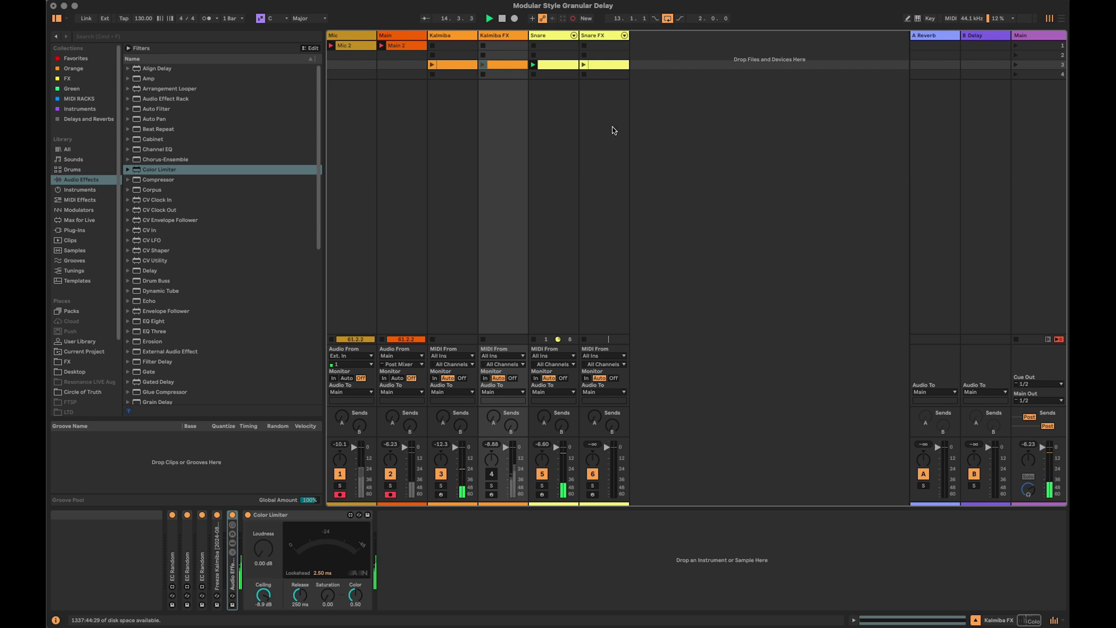
{"action": "left_click", "coordinate": [533, 74]}
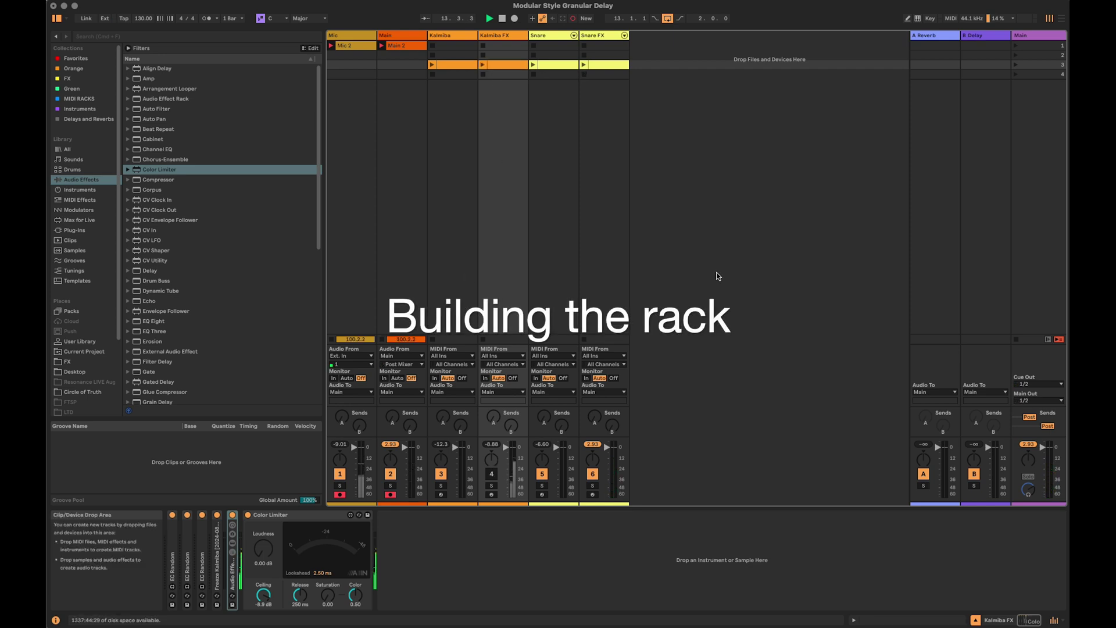
Delete the Kalmiba FX and Snare FX tracks and audition the remaining Kalmiba and Snare clips
{"action": "left_click", "coordinate": [503, 38]}
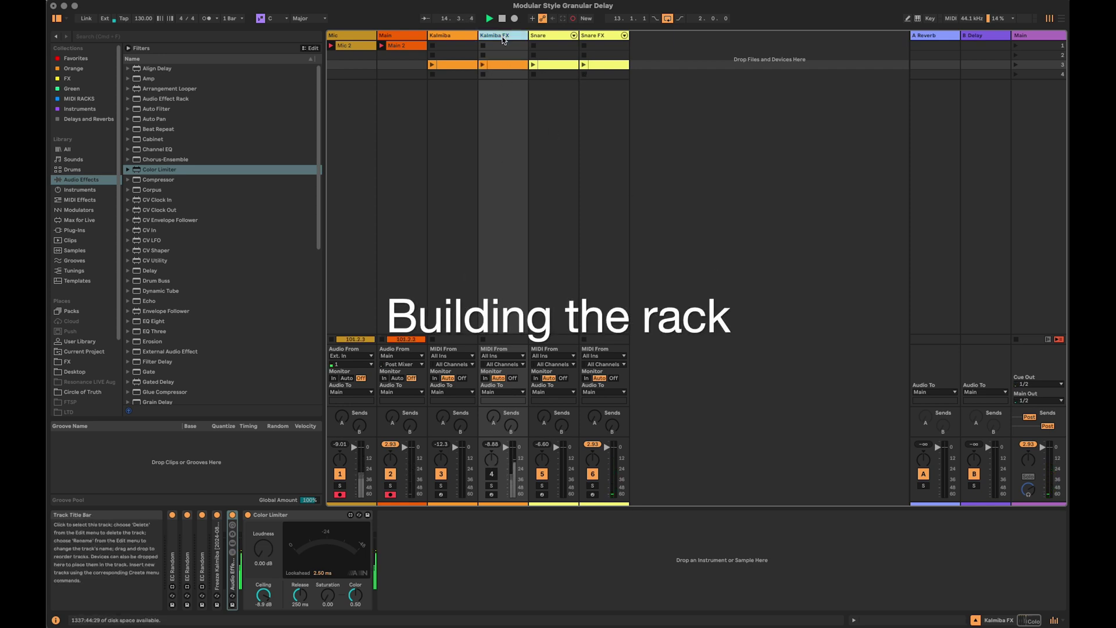
{"action": "key", "text": "Delete"}
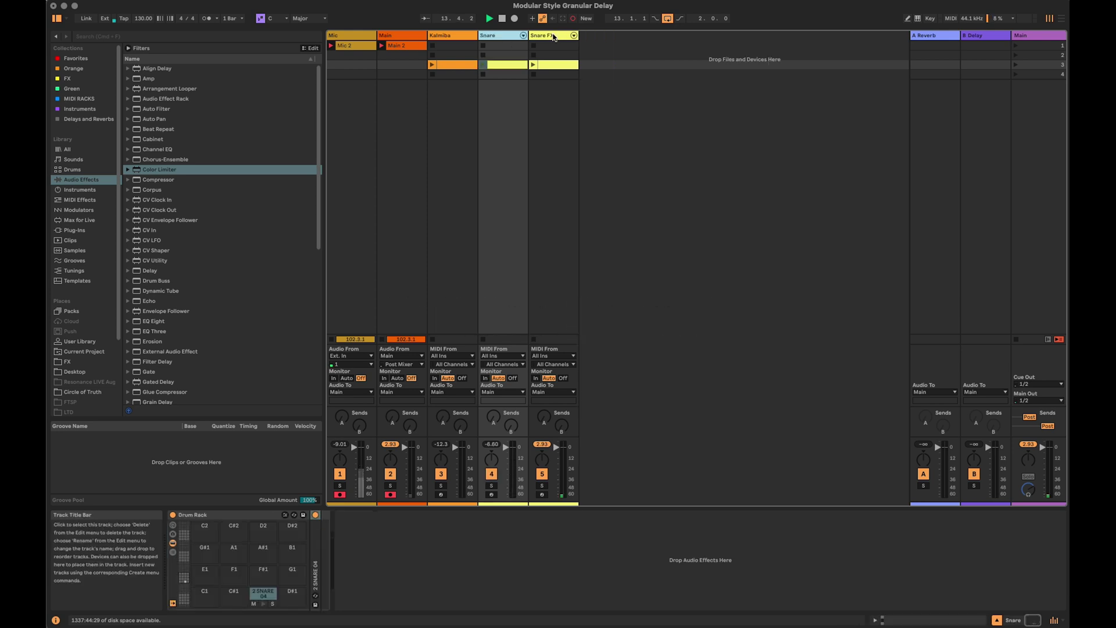
{"action": "key", "text": "Delete"}
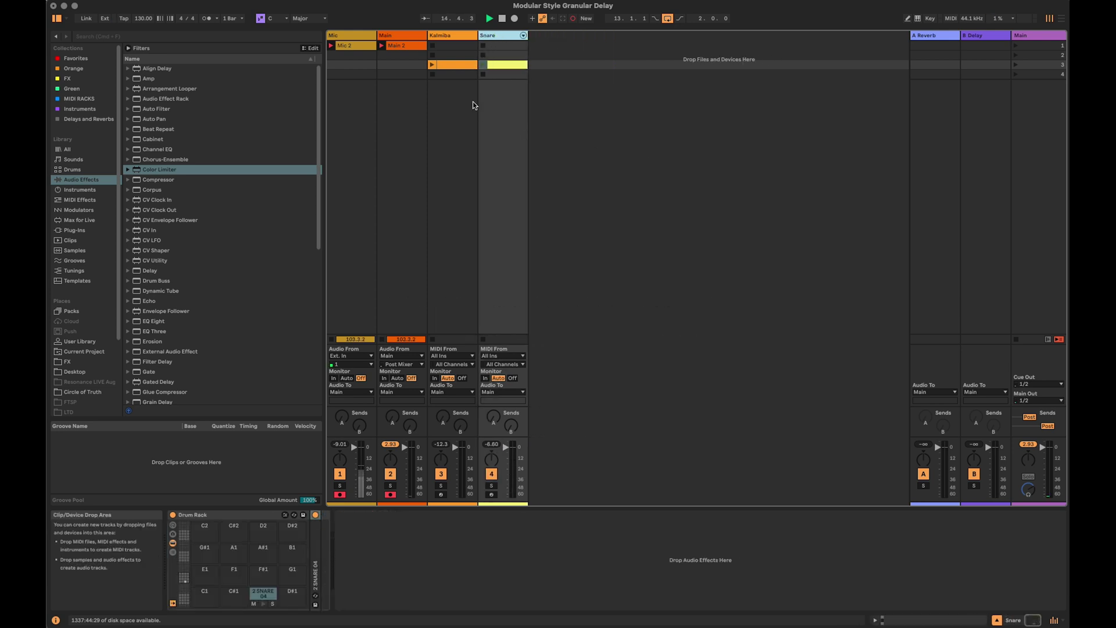
{"action": "left_click", "coordinate": [431, 67]}
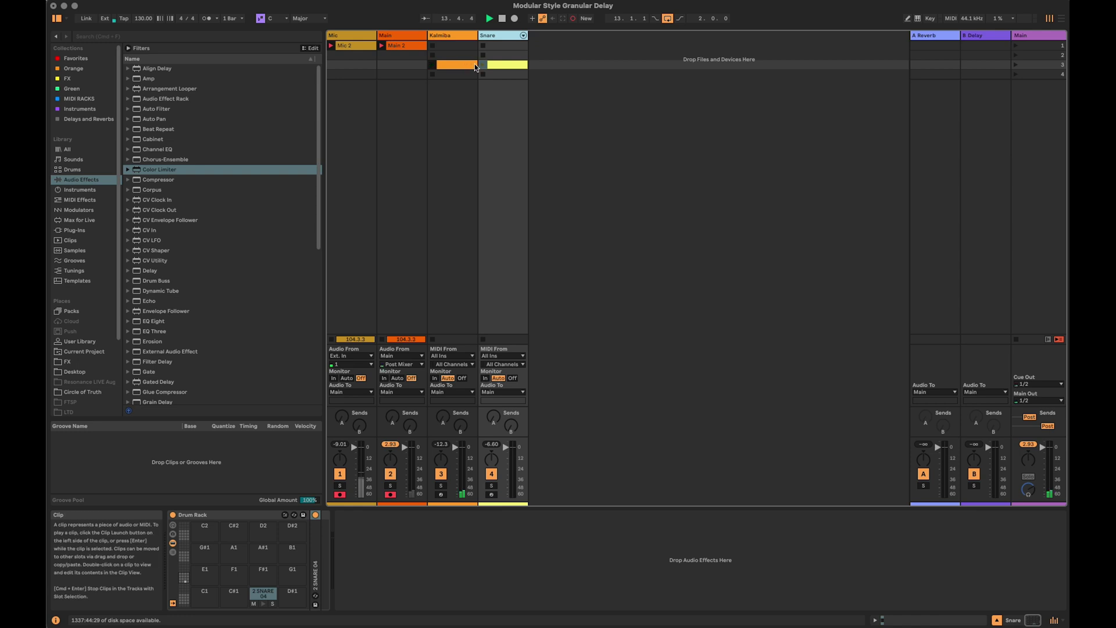
{"action": "left_click", "coordinate": [483, 64]}
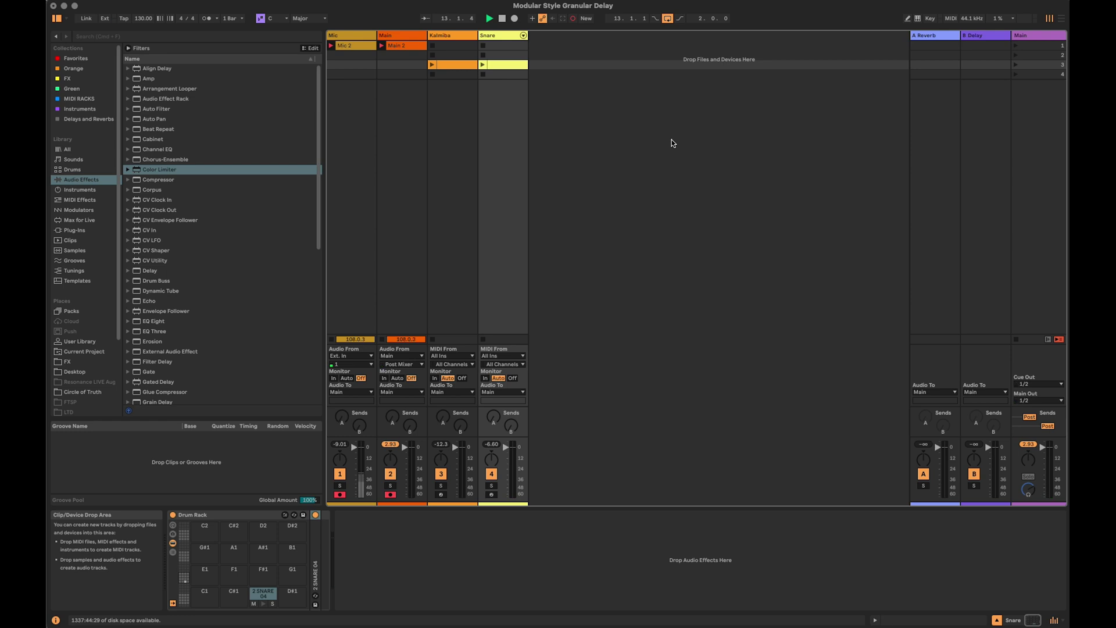
Add an Echo to the Kalmiba track, unlink its left and right delays, and set the right delay to 1/4
{"action": "left_click", "coordinate": [459, 35]}
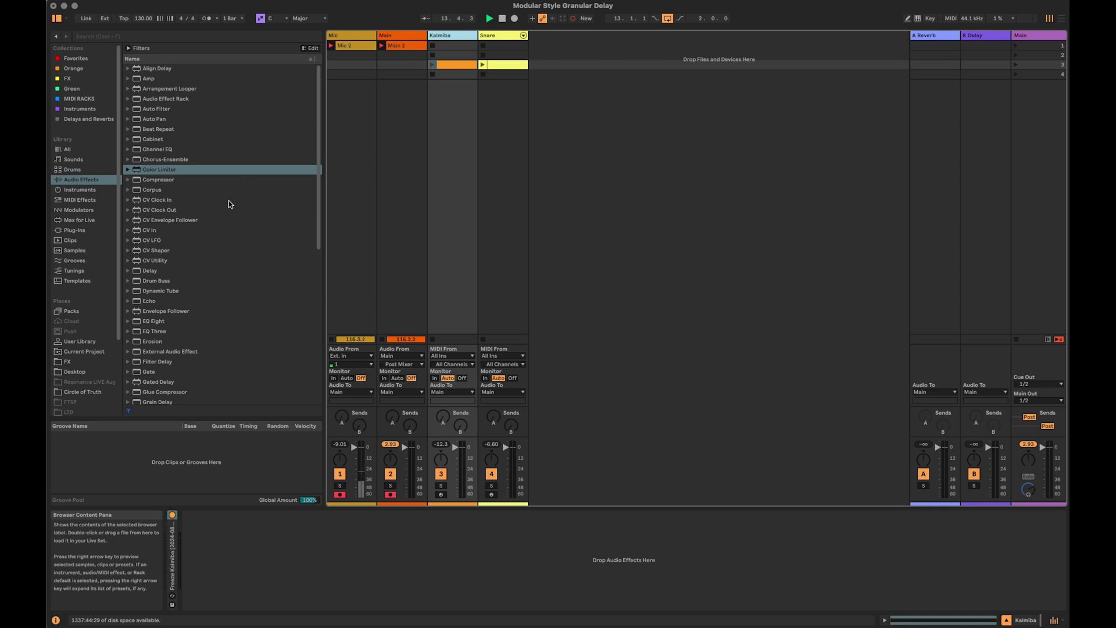
{"action": "left_click_drag", "start_coordinate": [149, 301], "coordinate": [274, 547]}
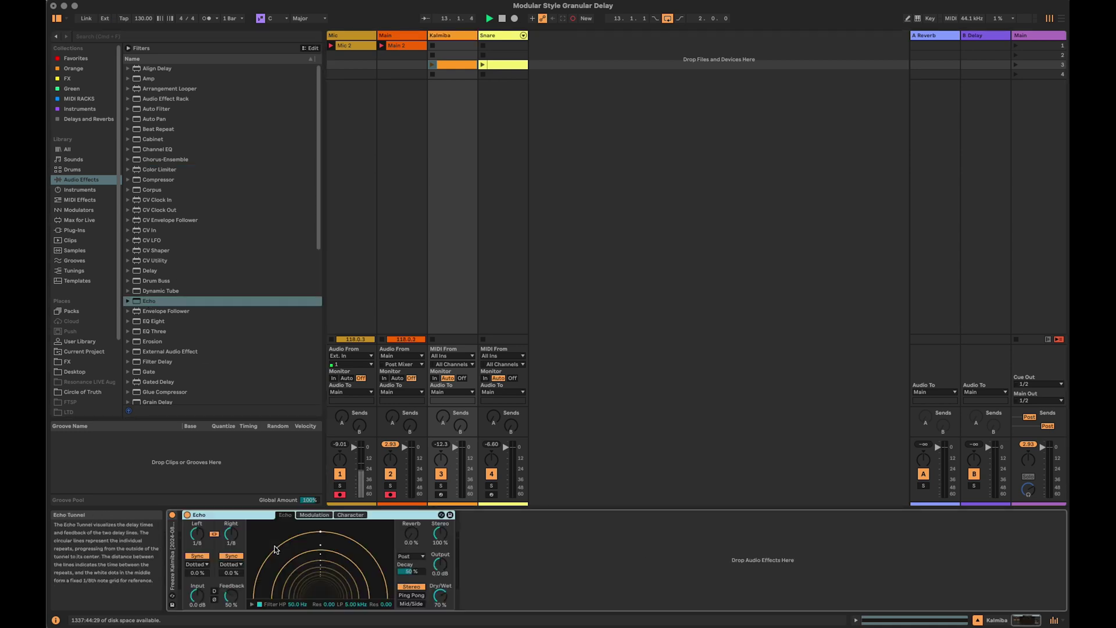
{"action": "left_click", "coordinate": [214, 535]}
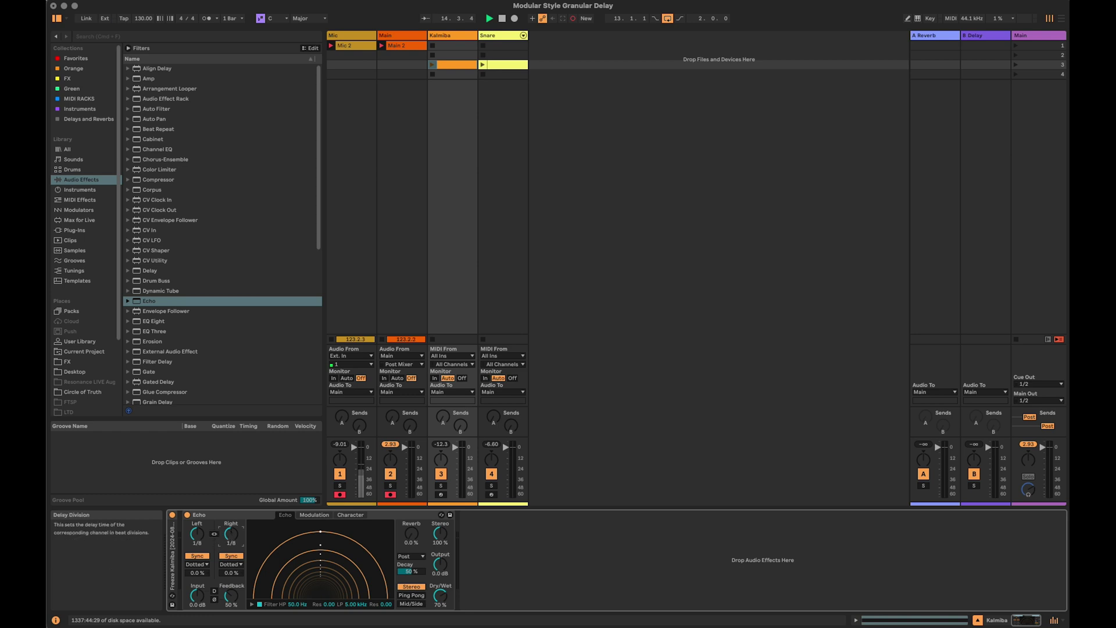
{"action": "left_click_drag", "start_coordinate": [232, 538], "coordinate": [233, 536]}
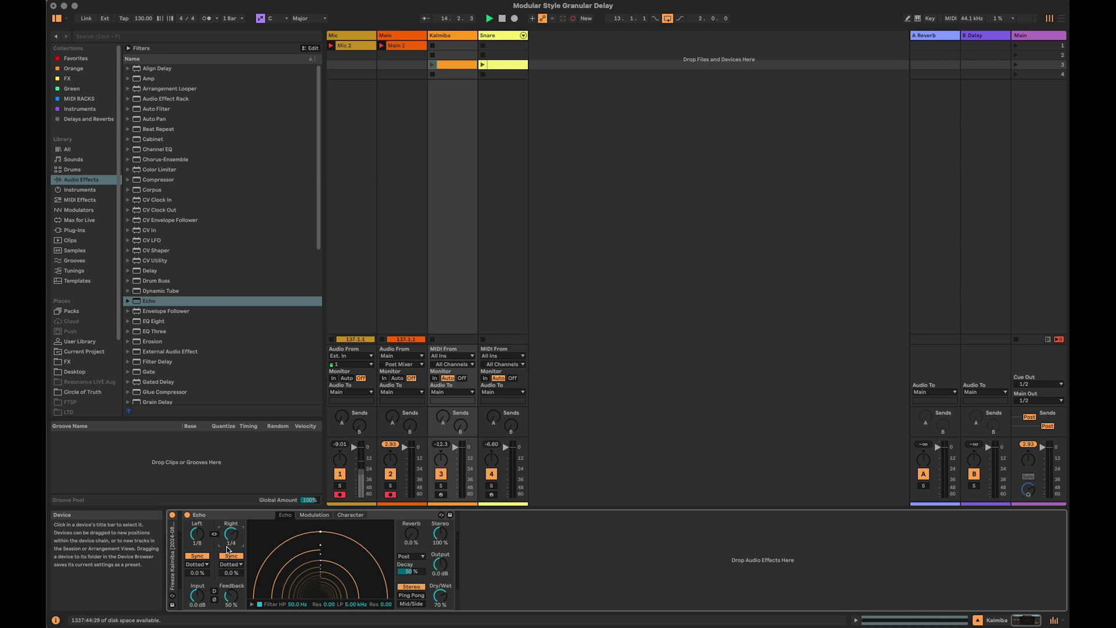
With the Kalmiba clip playing, set the Echo to 100% Dry/Wet, 1/16 left delay and 3.1% right delay offset
{"action": "left_click", "coordinate": [431, 65]}
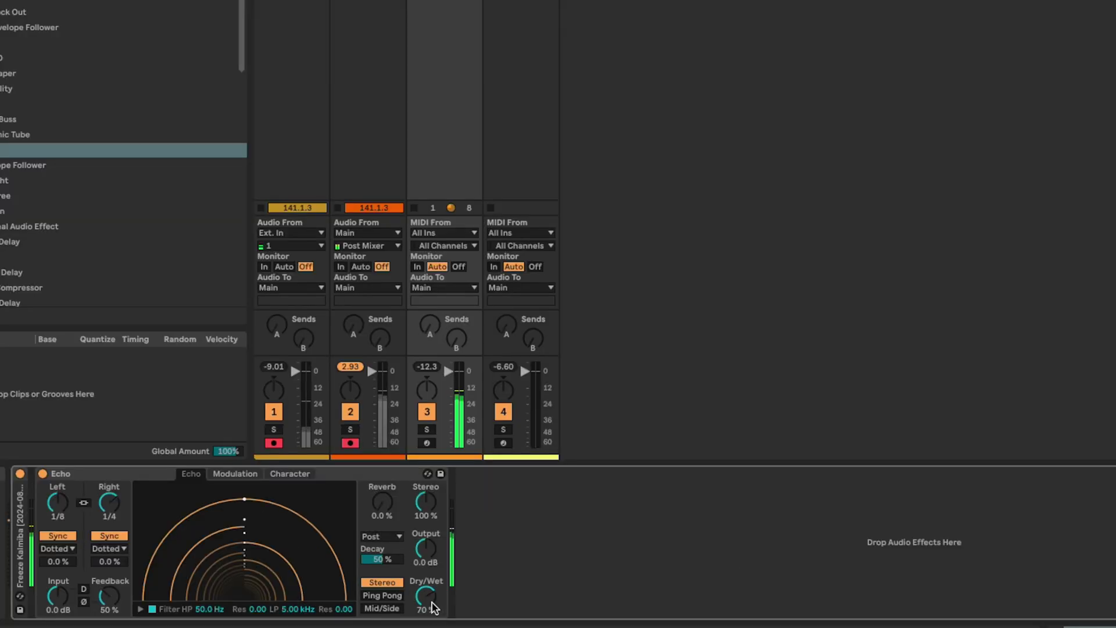
{"action": "scroll", "coordinate": [433, 608], "scroll_direction": "up", "scroll_amount": 6}
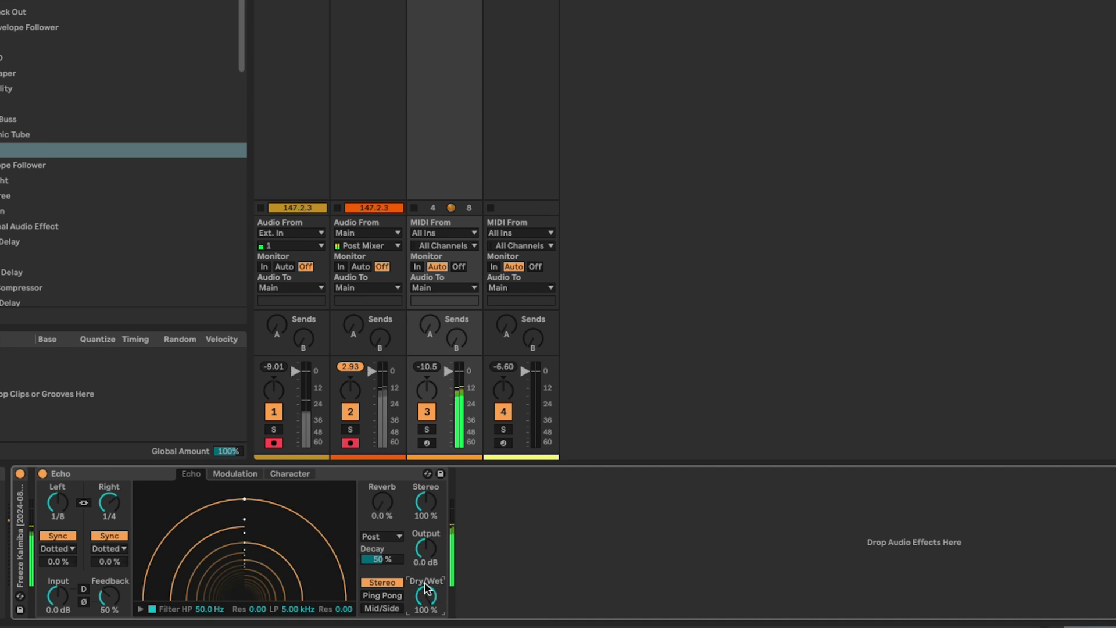
{"action": "left_click_drag", "start_coordinate": [75, 497], "coordinate": [110, 491]}
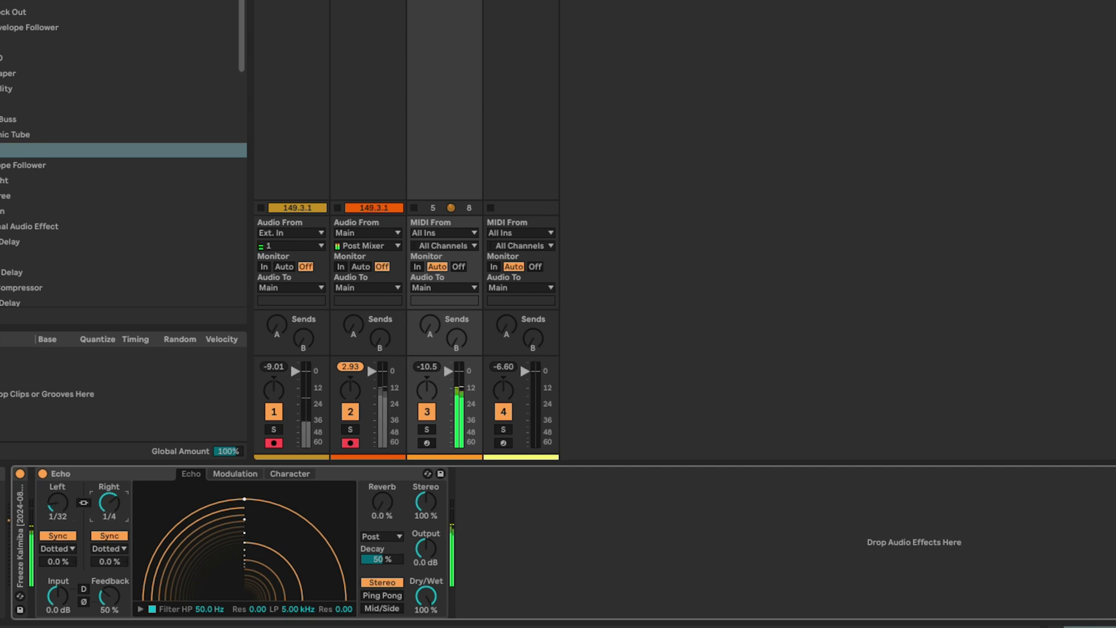
{"action": "left_click_drag", "start_coordinate": [57, 503], "coordinate": [110, 511]}
{"action": "left_click", "coordinate": [109, 561]}
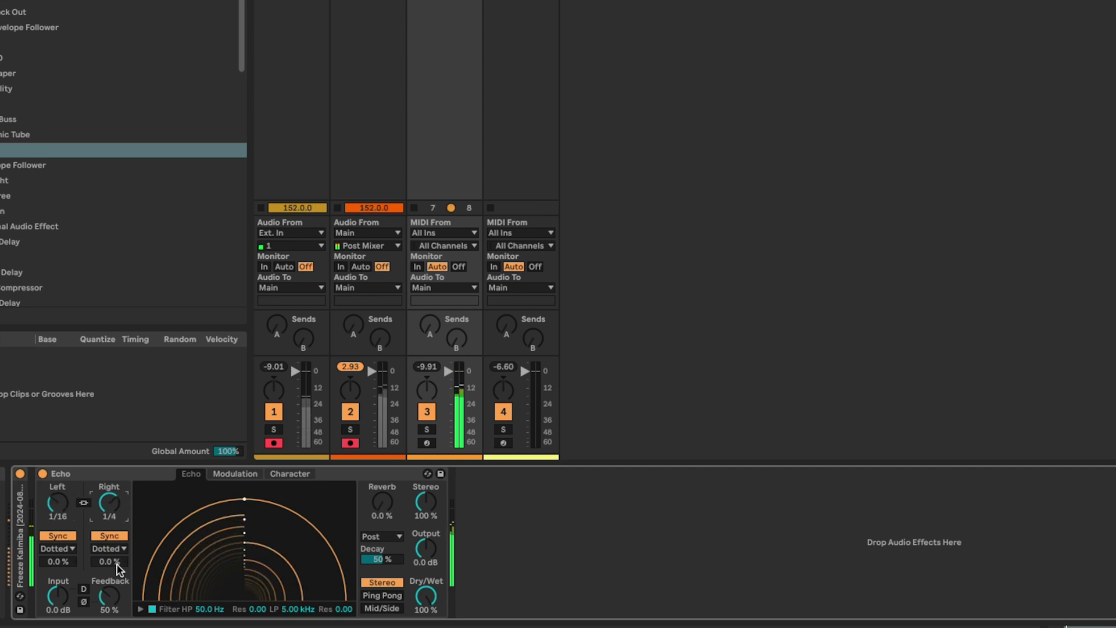
{"action": "left_click_drag", "start_coordinate": [109, 560], "coordinate": [109, 557]}
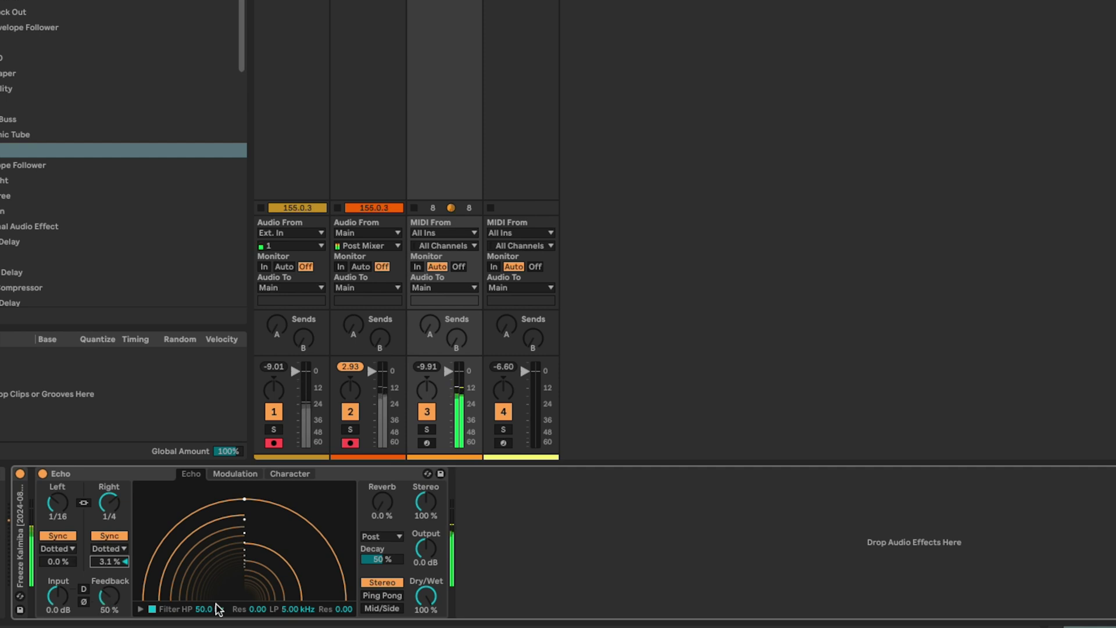
Turn off Repitch in the Echo's Character settings, try a different right delay time, and return to the main Echo view
{"action": "left_click", "coordinate": [289, 473]}
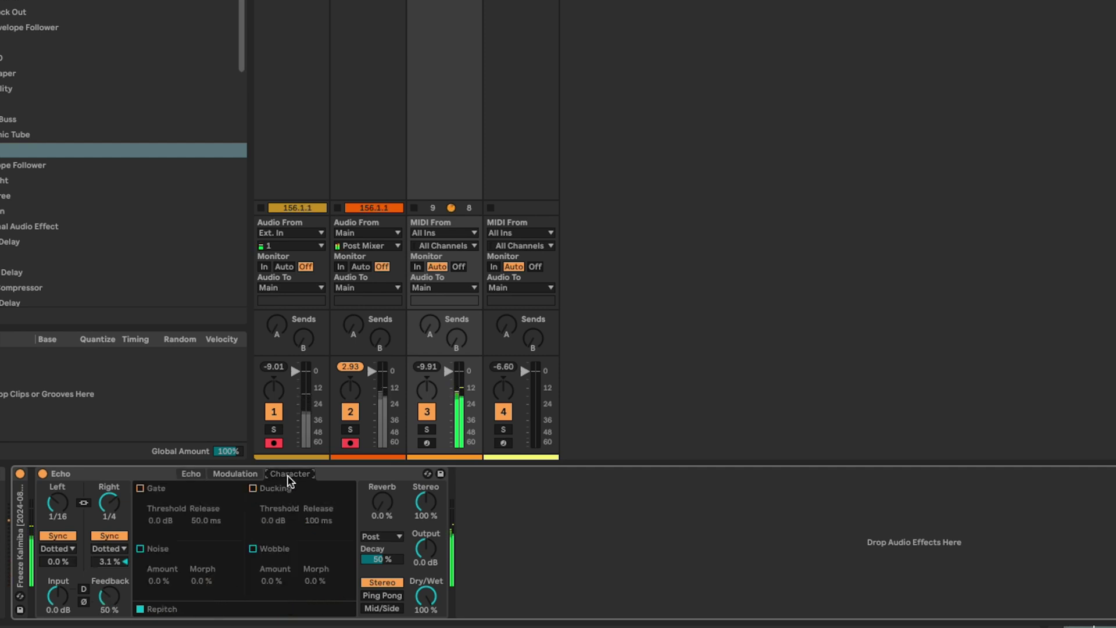
{"action": "left_click", "coordinate": [140, 608]}
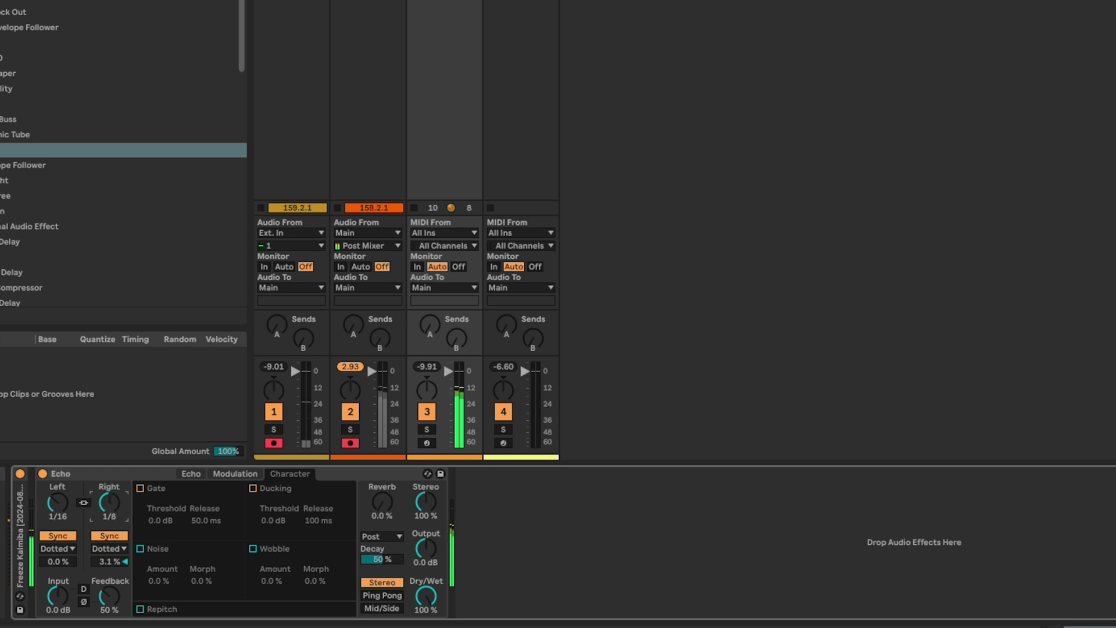
{"action": "left_click", "coordinate": [68, 516]}
{"action": "left_click", "coordinate": [191, 473]}
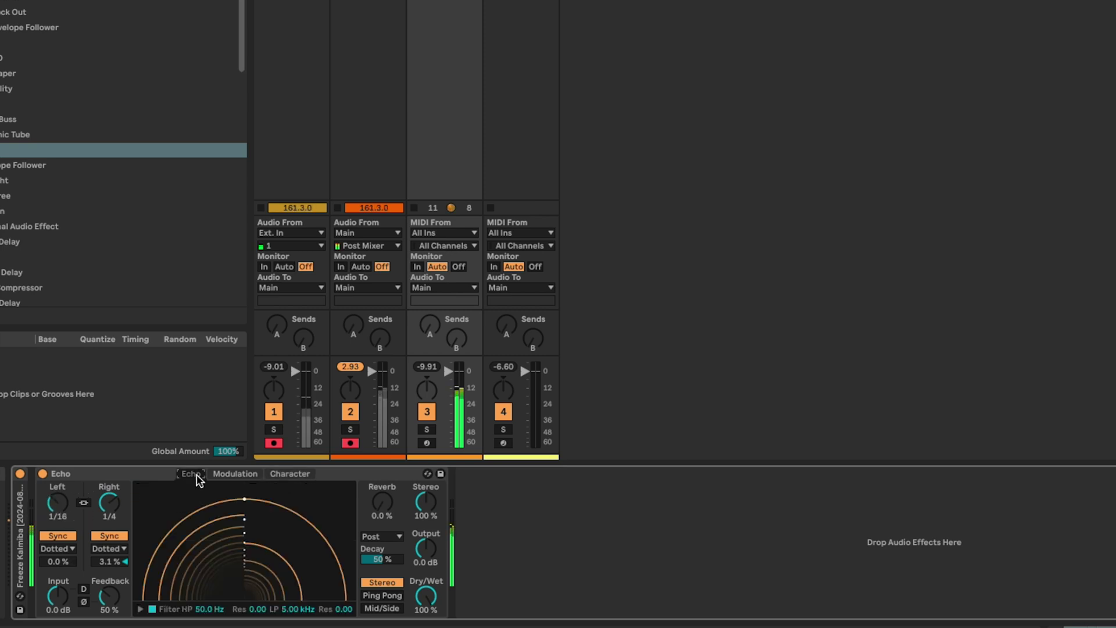
Insert a Utility device before the Echo on the Kalmiba track
{"action": "left_click", "coordinate": [573, 529]}
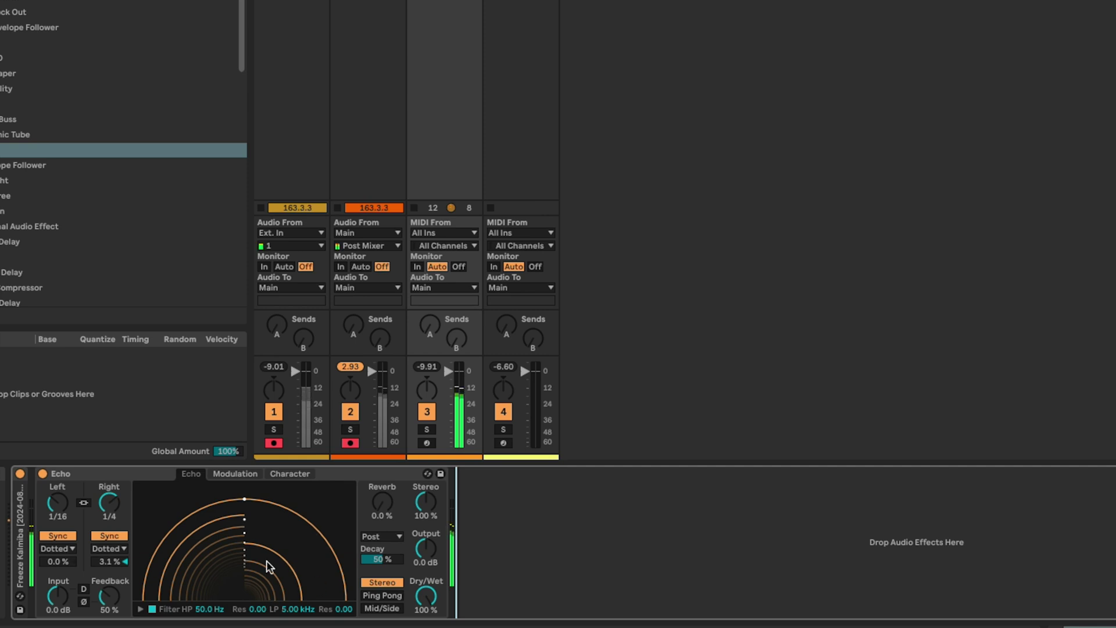
{"action": "scroll", "coordinate": [74, 220], "scroll_direction": "down", "scroll_amount": 5}
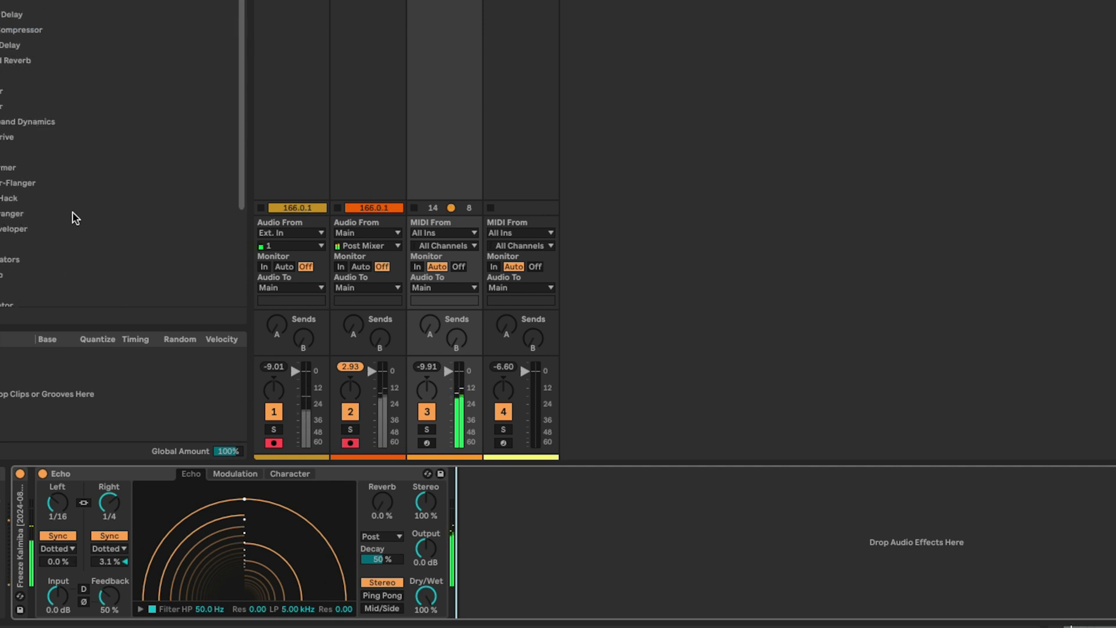
{"action": "scroll", "coordinate": [58, 224], "scroll_direction": "down", "scroll_amount": 3}
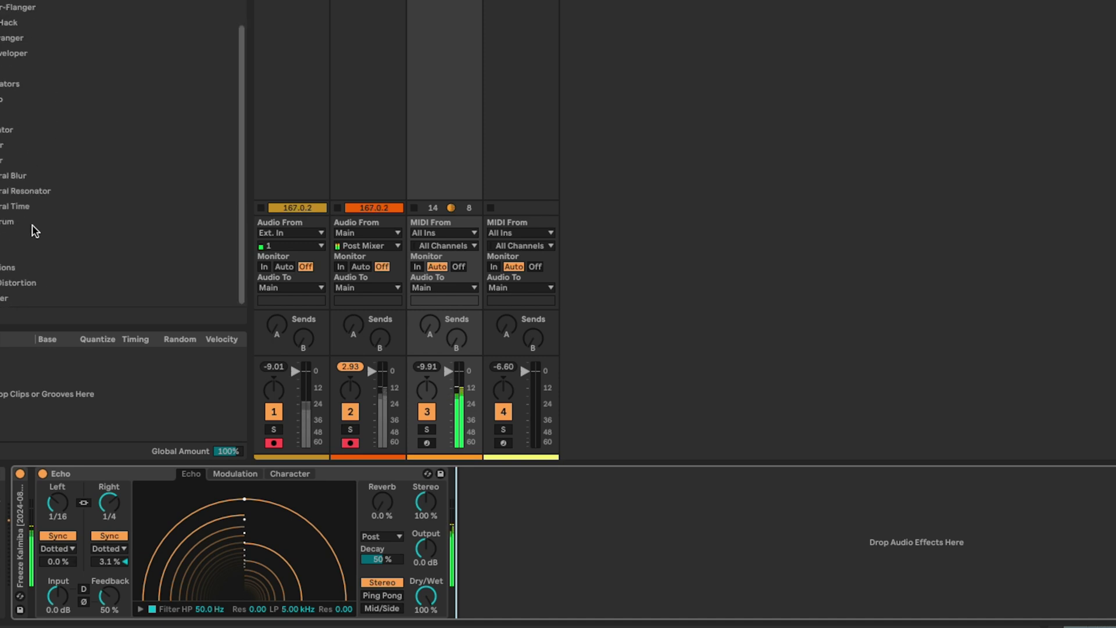
{"action": "left_click_drag", "start_coordinate": [35, 251], "coordinate": [43, 525]}
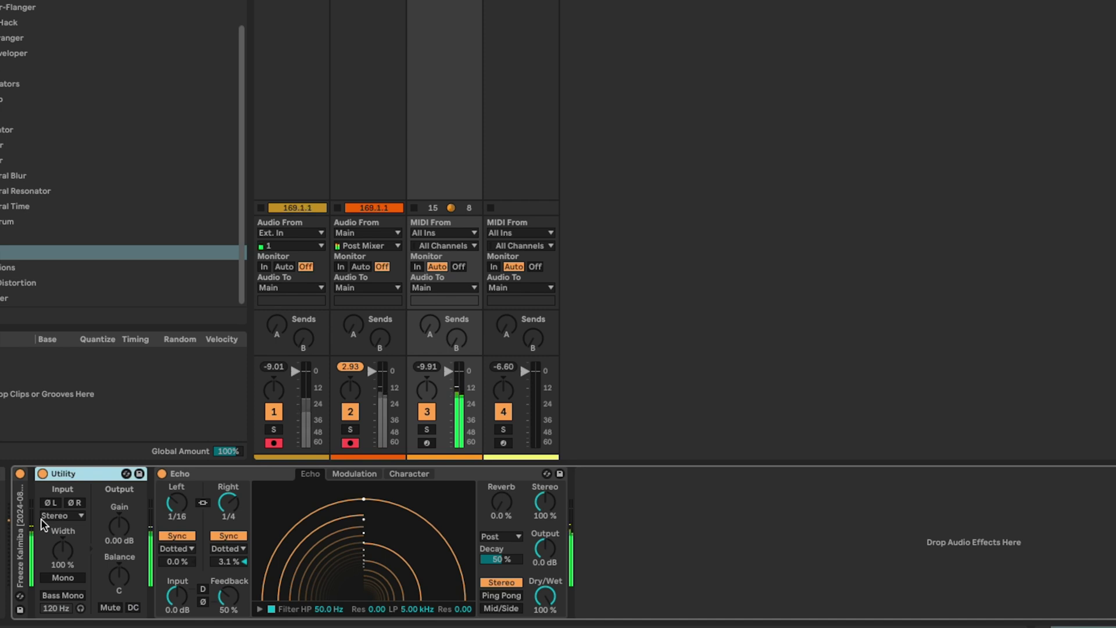
Add an LFO between the Utility and the Echo, modulating the Utility's Gain with an amount of -51%
{"action": "left_click_drag", "start_coordinate": [64, 473], "coordinate": [158, 563]}
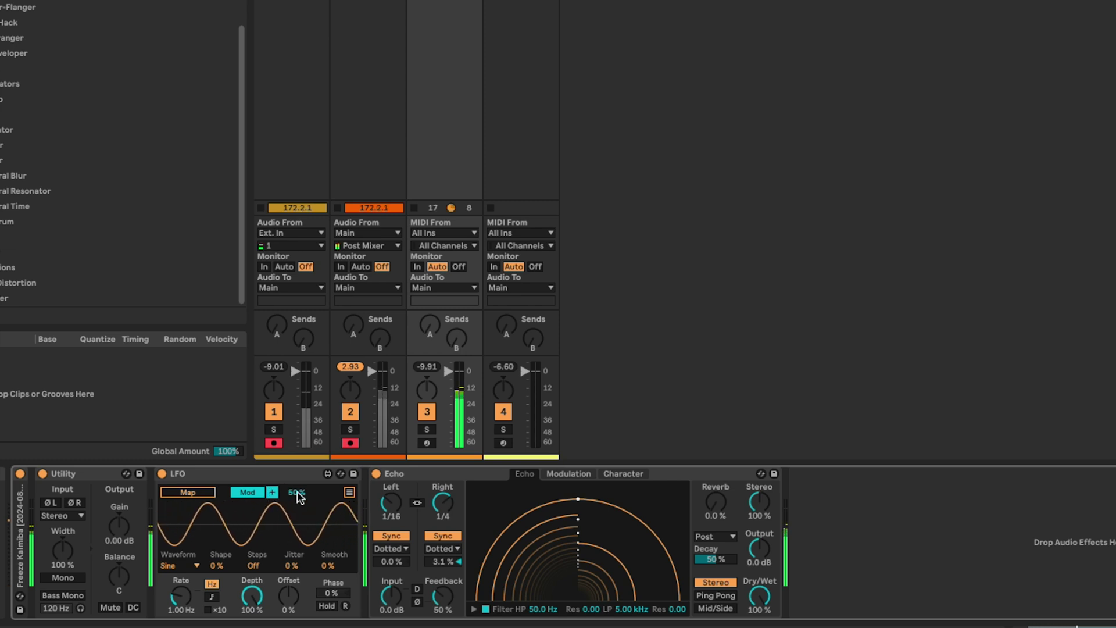
{"action": "left_click_drag", "start_coordinate": [298, 497], "coordinate": [298, 561]}
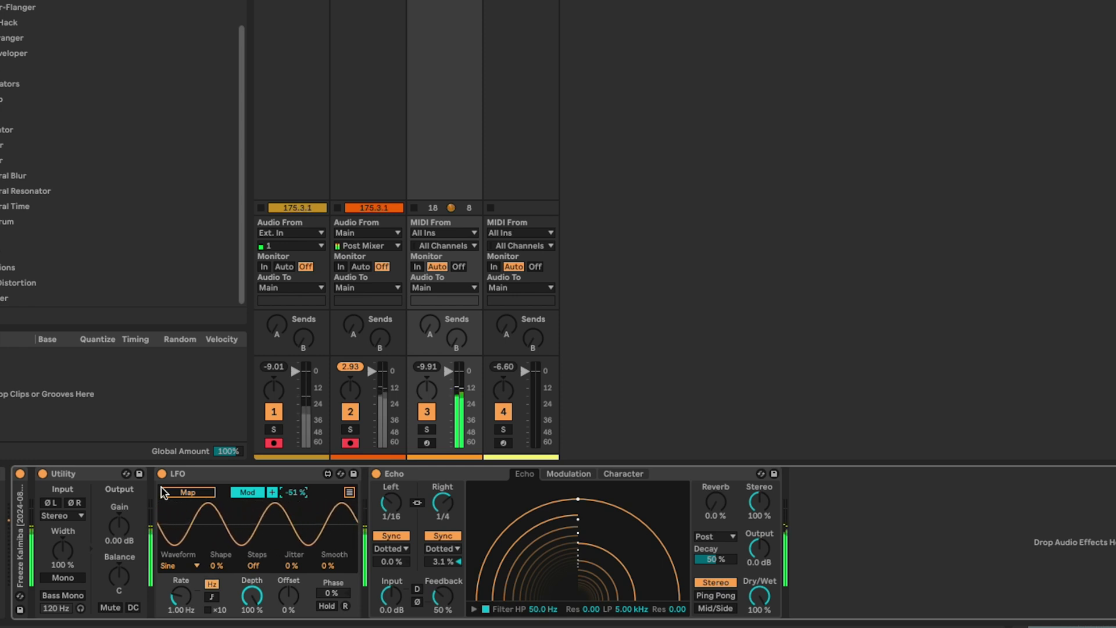
{"action": "left_click", "coordinate": [182, 492]}
{"action": "left_click", "coordinate": [118, 526]}
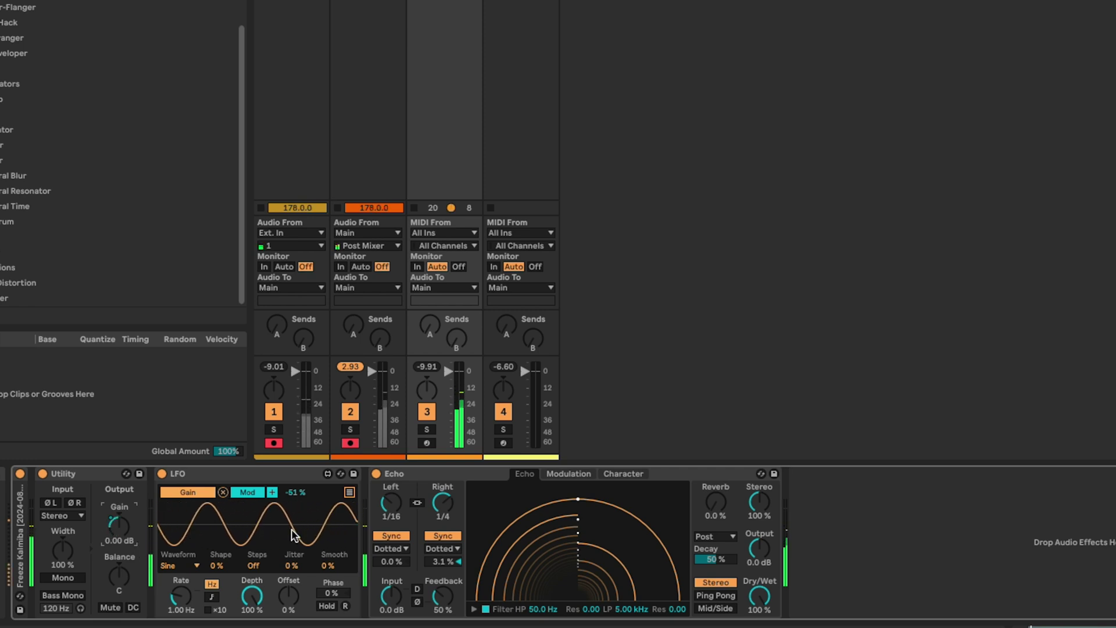
Set the LFO's waveform to Random and both Echo delay times to 1/8
{"action": "left_click", "coordinate": [185, 563]}
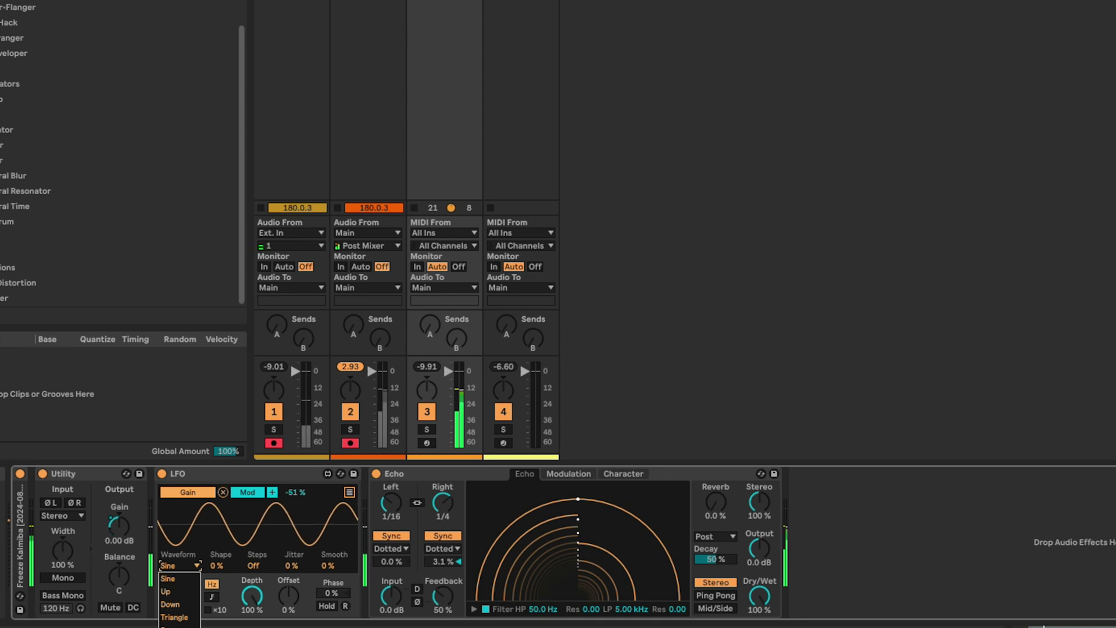
{"action": "key", "text": "Down"}
{"action": "key", "text": "Down"}
{"action": "key", "text": "Down"}
{"action": "key", "text": "Down"}
{"action": "key", "text": "Down"}
{"action": "key", "text": "Return"}
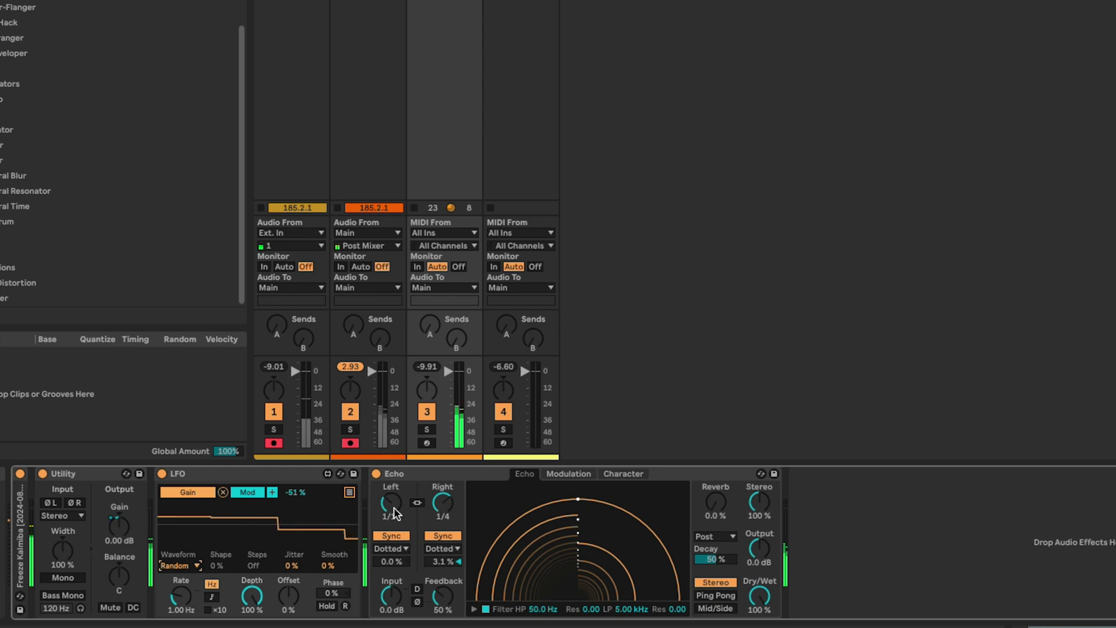
{"action": "left_click", "coordinate": [441, 503]}
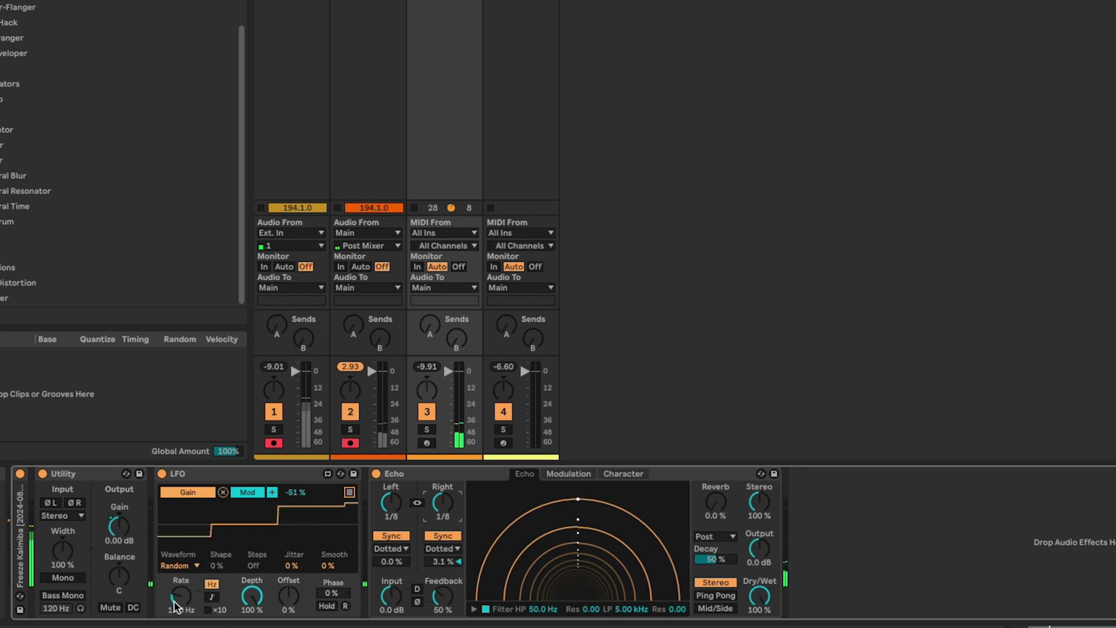
Rename the LFO as "Gain Mod" and add a second LFO between it and the Echo
{"action": "left_click", "coordinate": [197, 476]}
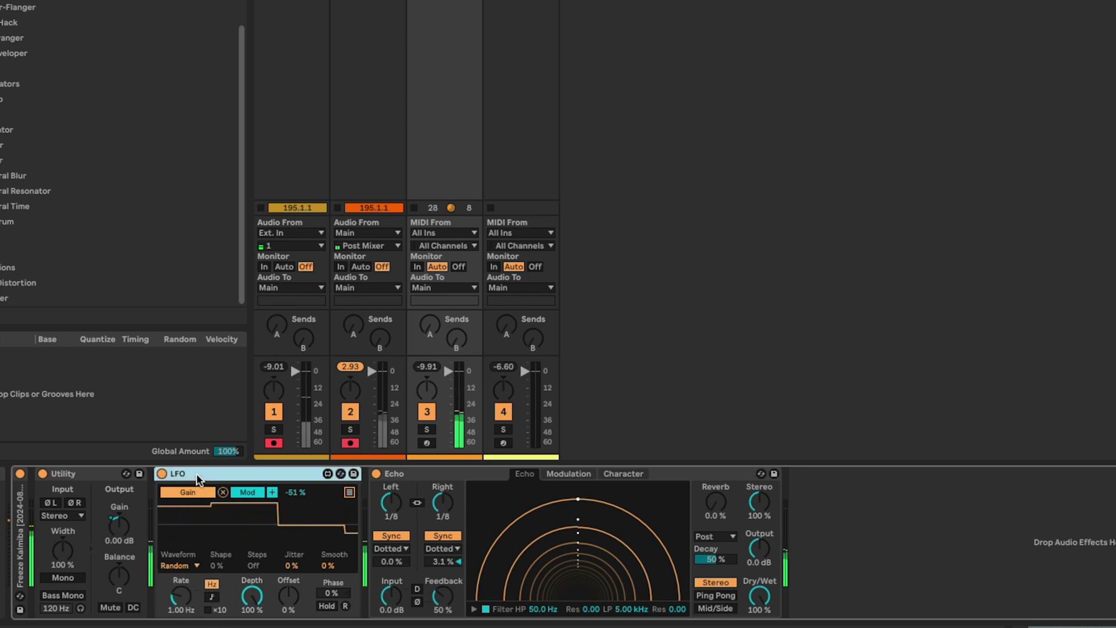
{"action": "key", "text": "ctrl+r"}
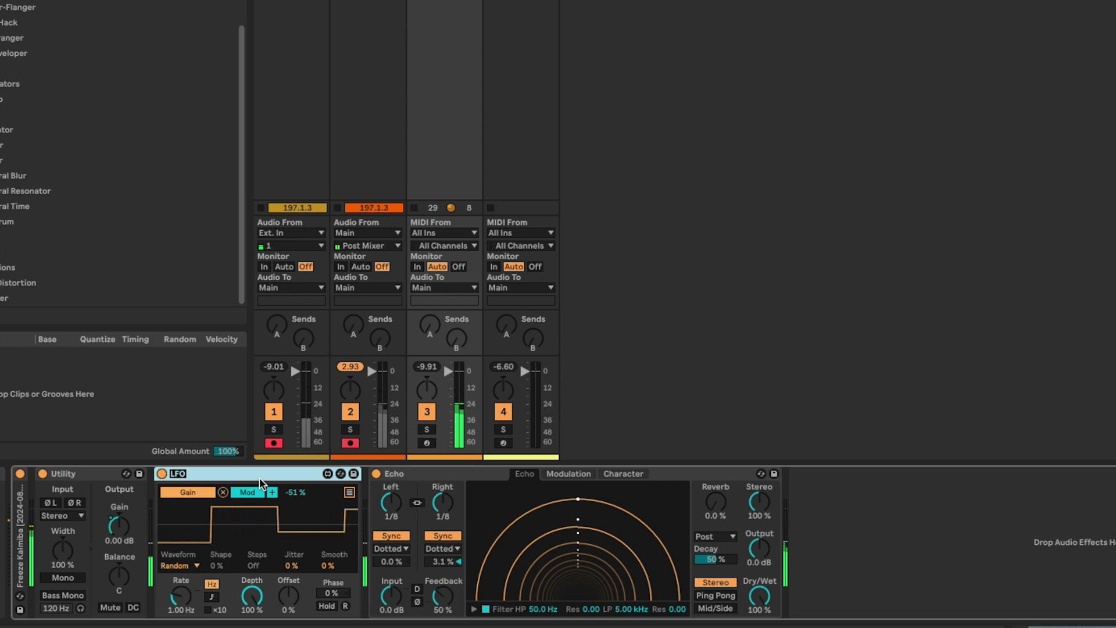
{"action": "type", "text": "G"}
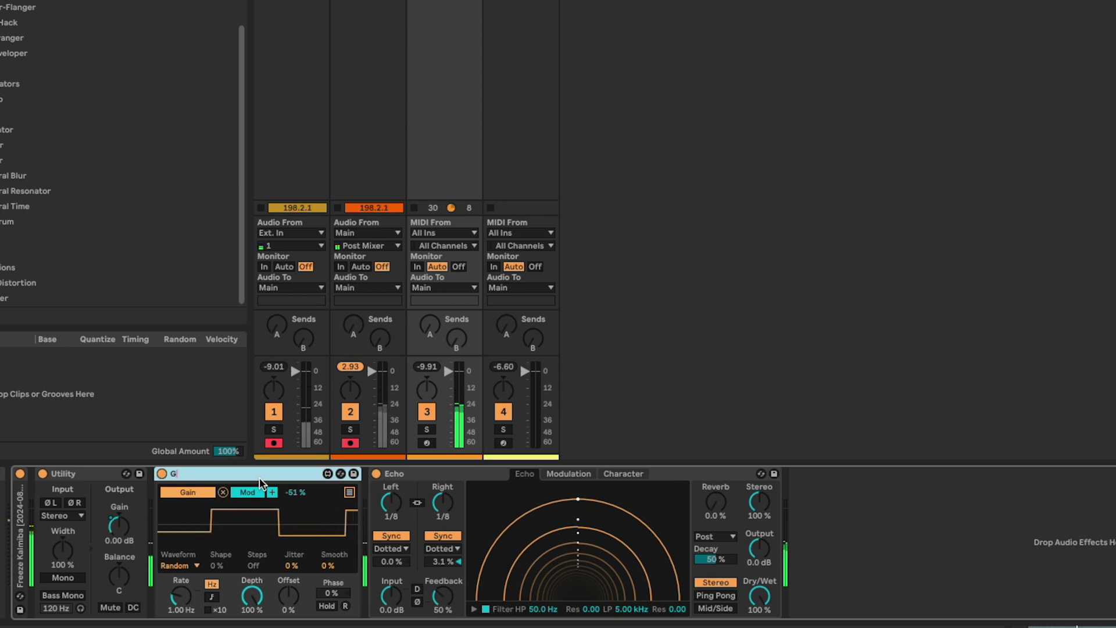
{"action": "type", "text": "ain Mod"}
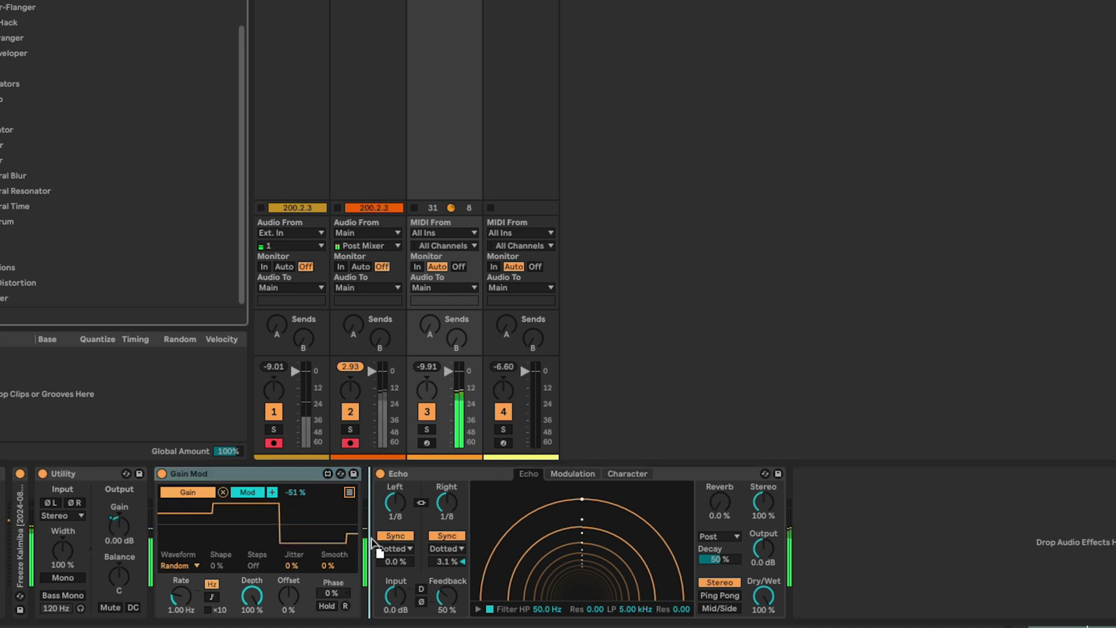
{"action": "key", "text": "ctrl+v"}
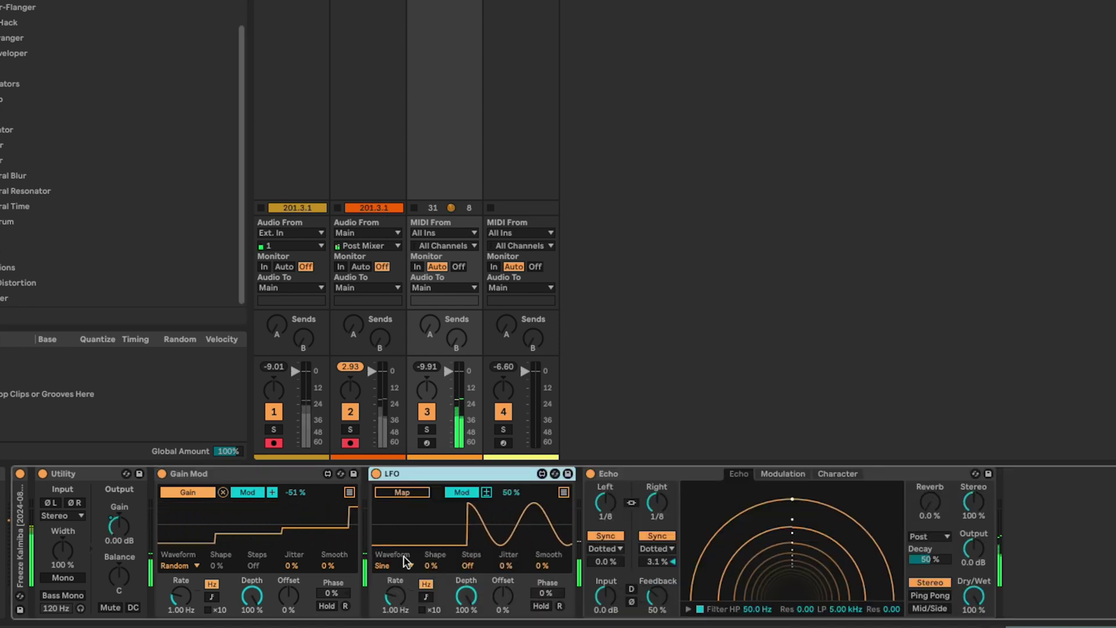
Set the second LFO to Random, map it to Gain Mod's Rate at 13%, and rename it "Gain Mod Mod"
{"action": "left_click", "coordinate": [407, 565]}
{"action": "left_click", "coordinate": [384, 615]}
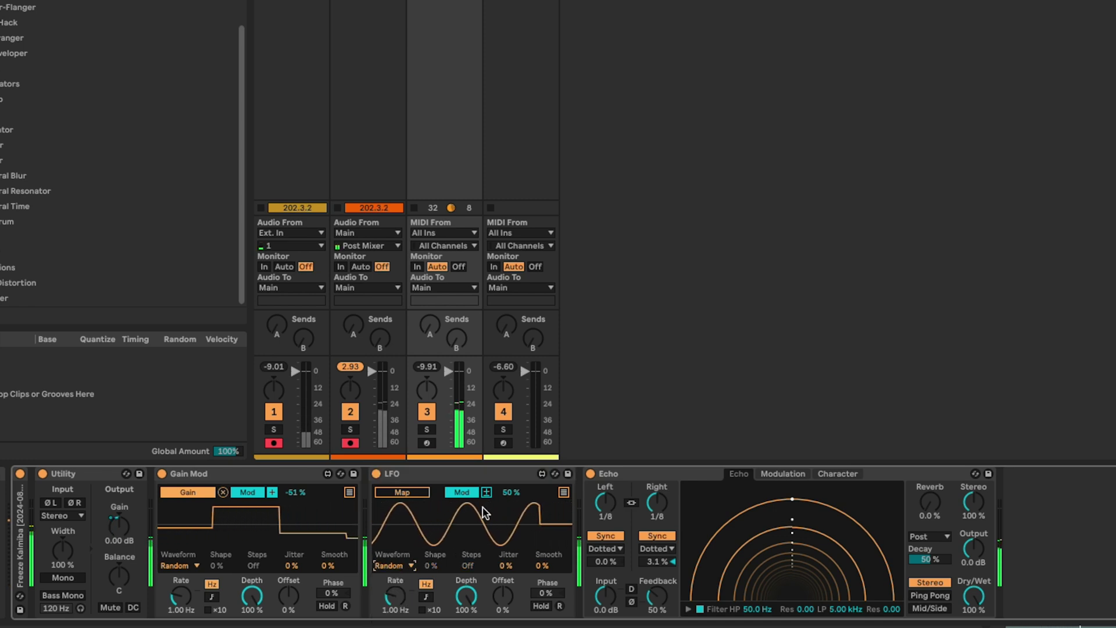
{"action": "left_click_drag", "start_coordinate": [510, 495], "coordinate": [444, 505]}
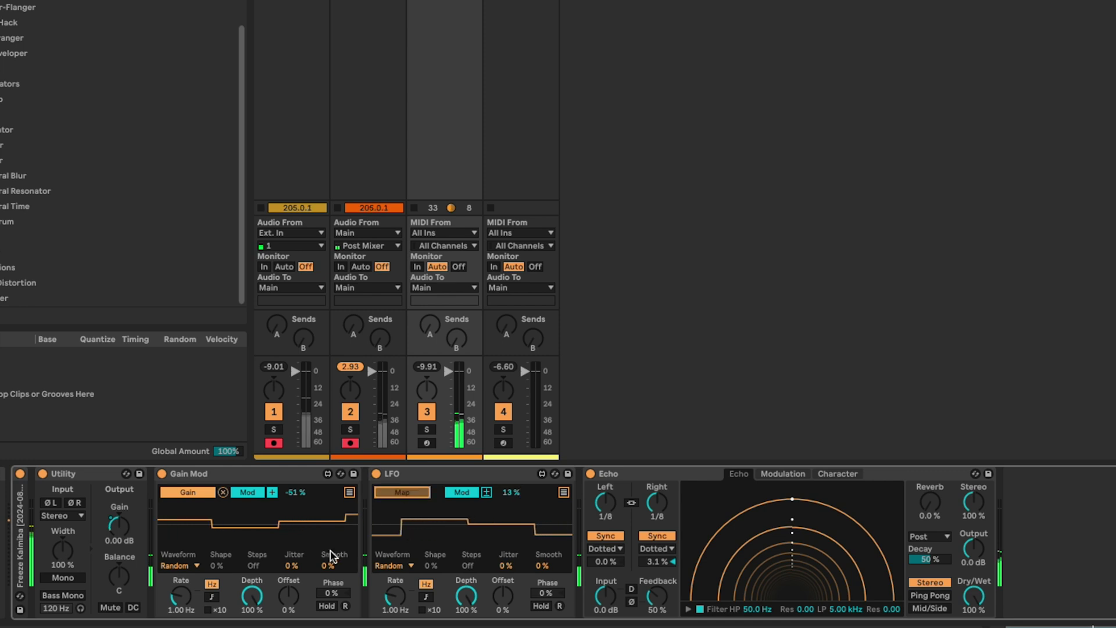
{"action": "left_click", "coordinate": [180, 594]}
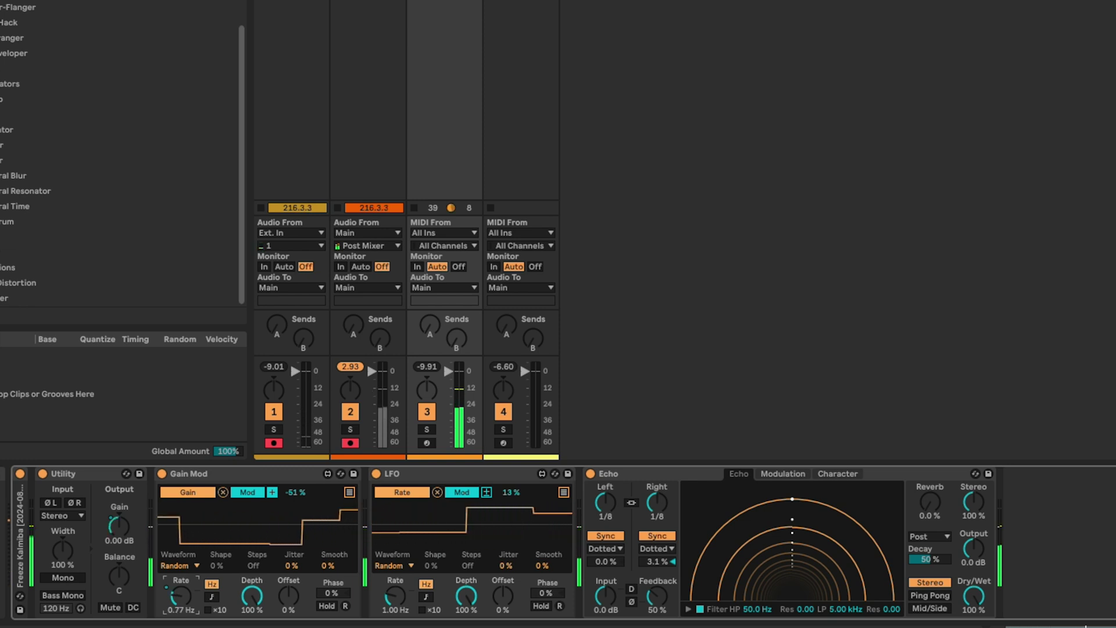
{"action": "left_click", "coordinate": [404, 473]}
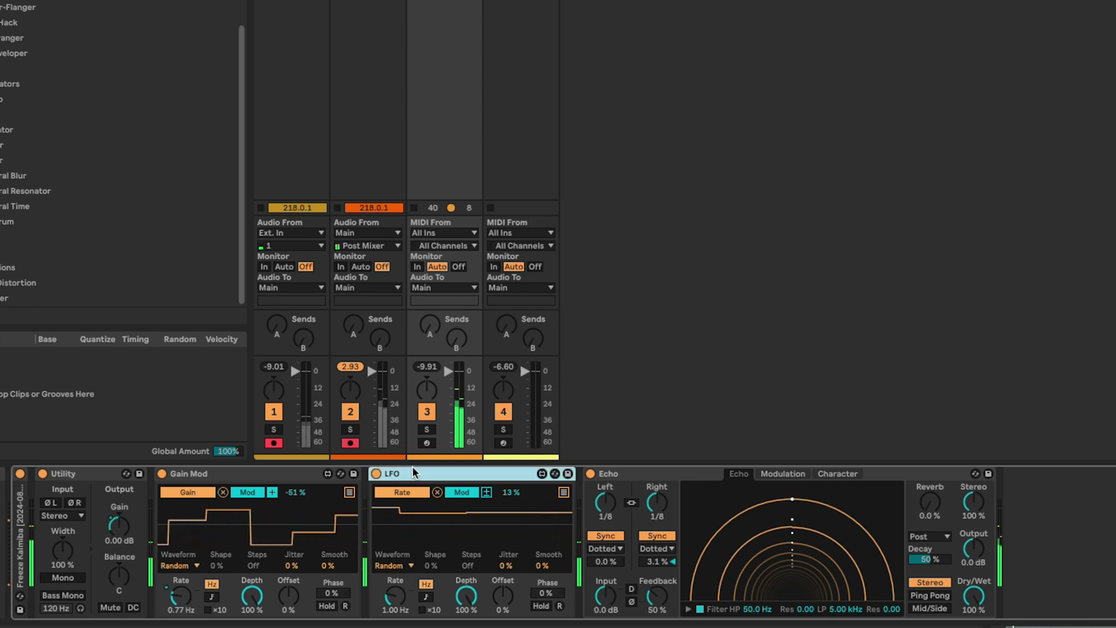
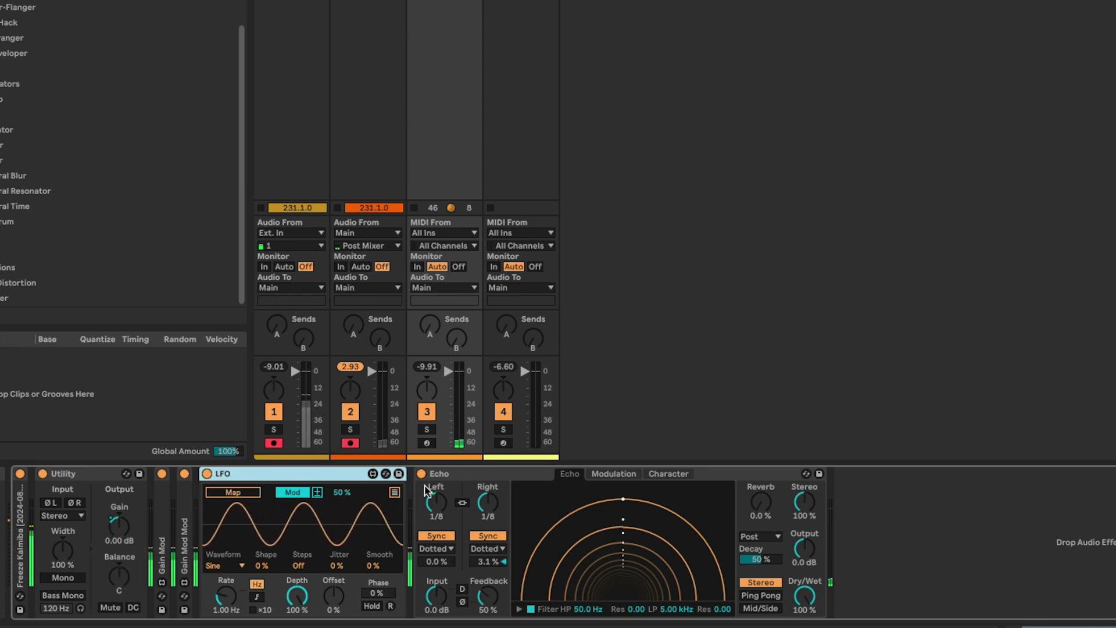
Set the new LFO's waveform to Random and map it to the Utility's Balance
{"action": "left_click", "coordinate": [214, 565]}
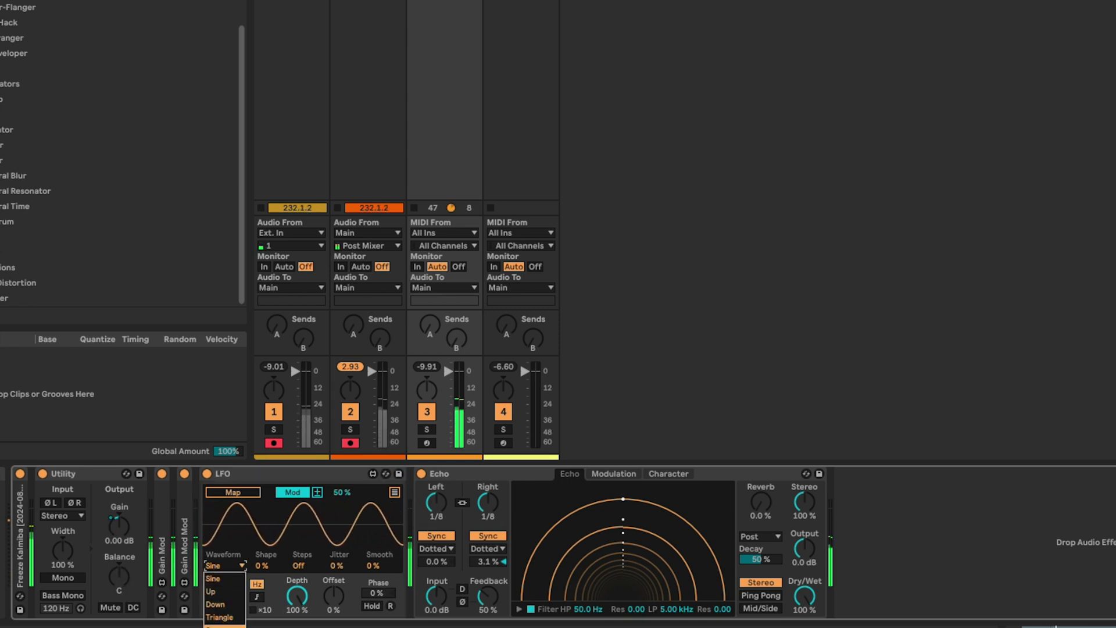
{"action": "left_click", "coordinate": [235, 624]}
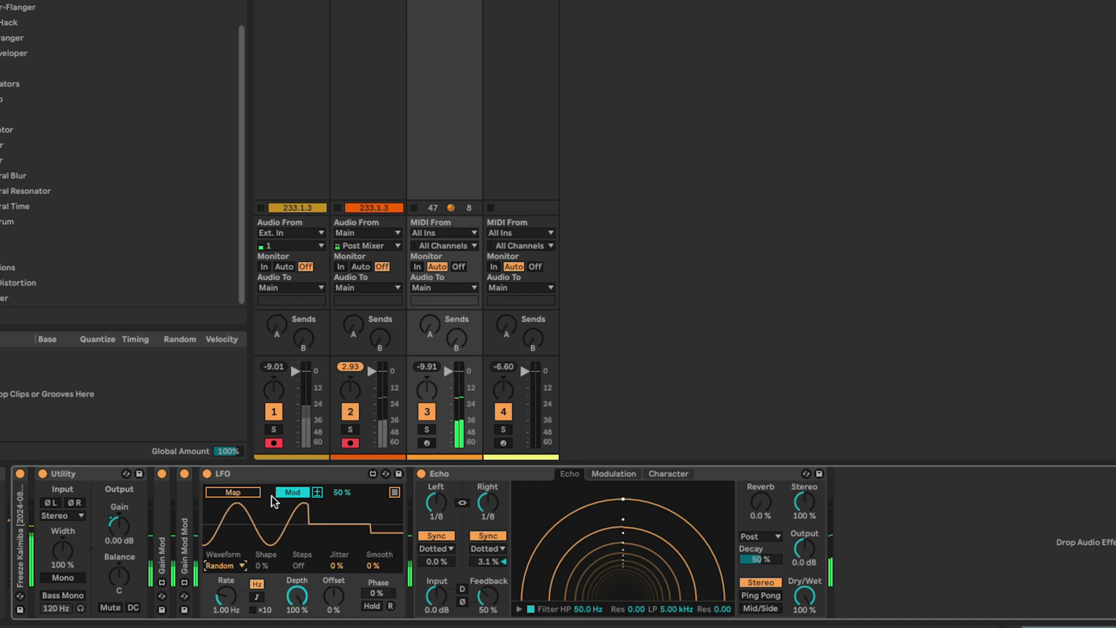
{"action": "left_click", "coordinate": [110, 592]}
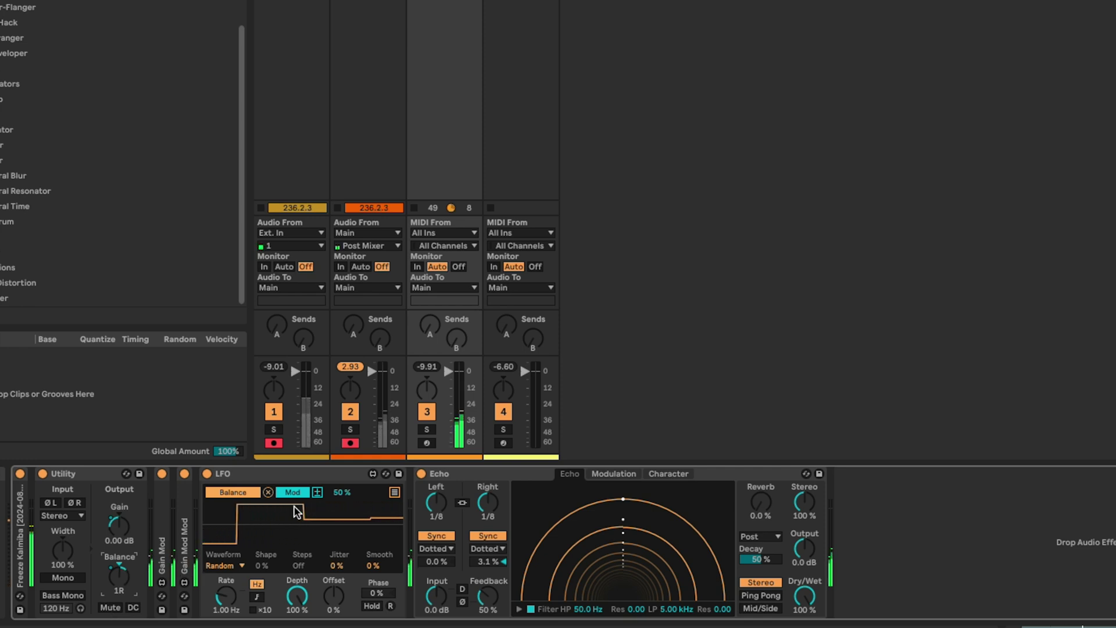
Rename the Balance-modulating LFO as "Pan Mod" and fold the device
{"action": "left_click", "coordinate": [251, 470]}
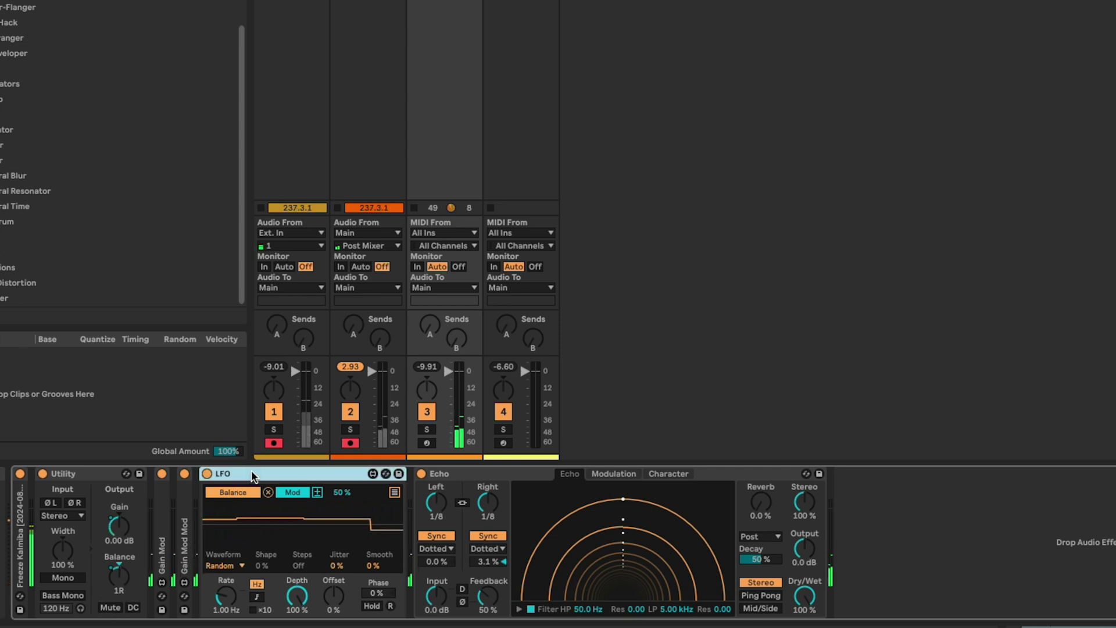
{"action": "type", "text": "Pan Mod\\"}
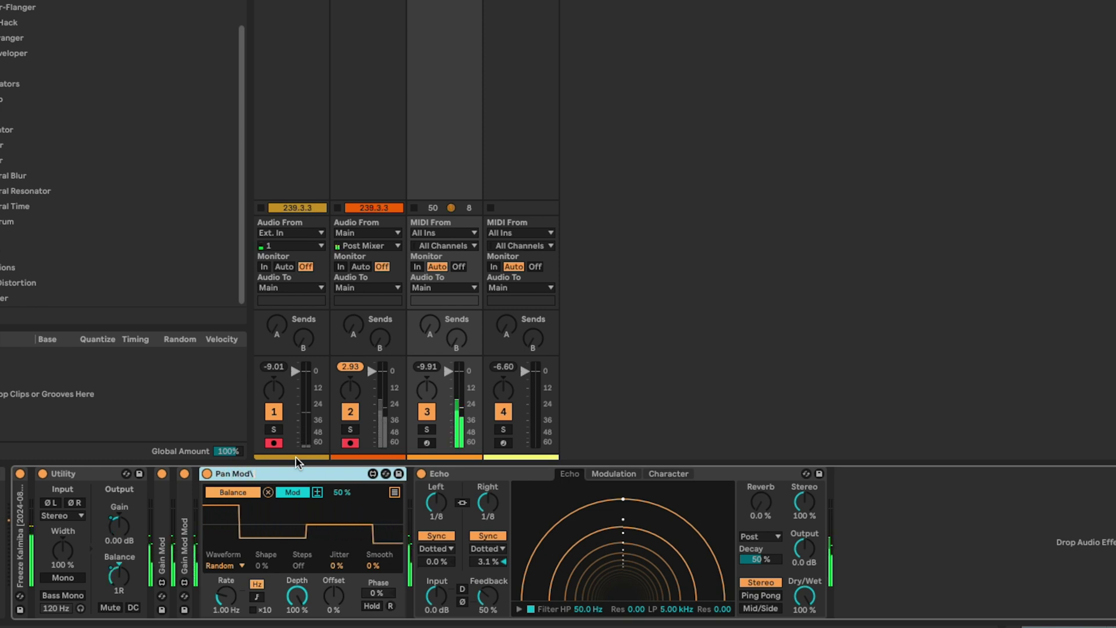
{"action": "key", "text": "BackSpace"}
{"action": "key", "text": "Return"}
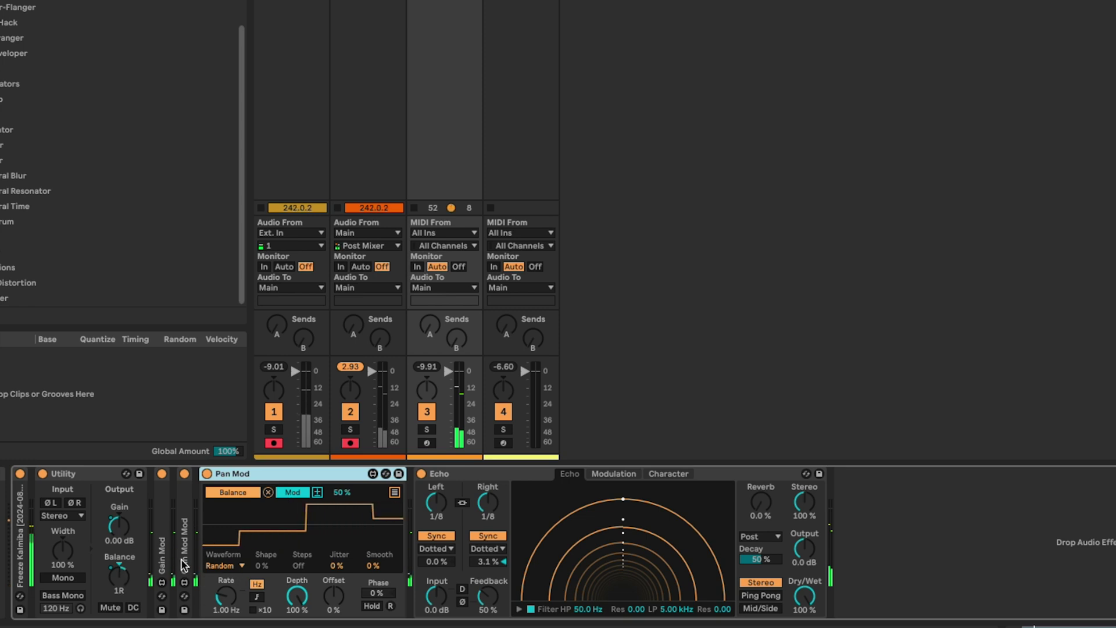
{"action": "double_click", "coordinate": [258, 474]}
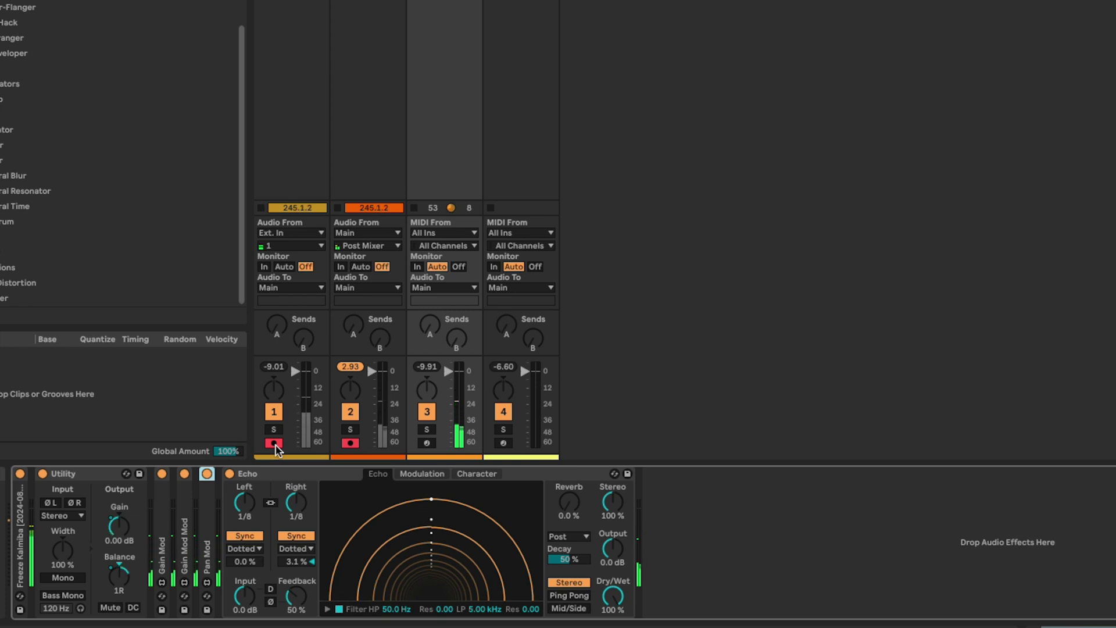
Switch off the Echo, then set Gain Mod's Smooth to 11% and fold that LFO
{"action": "left_click", "coordinate": [230, 473]}
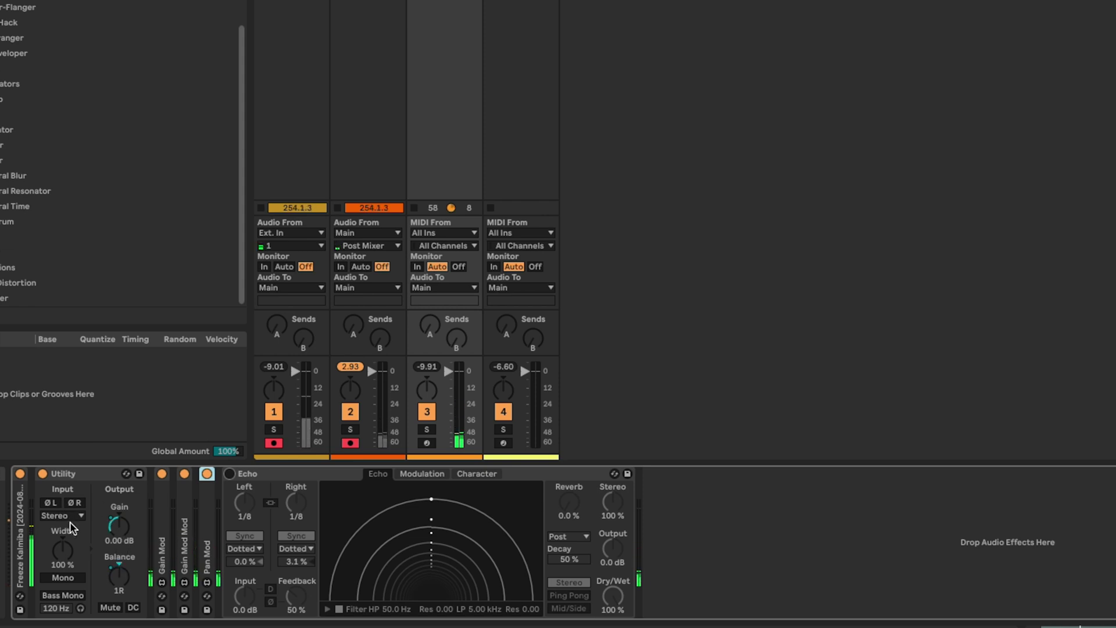
{"action": "double_click", "coordinate": [159, 540]}
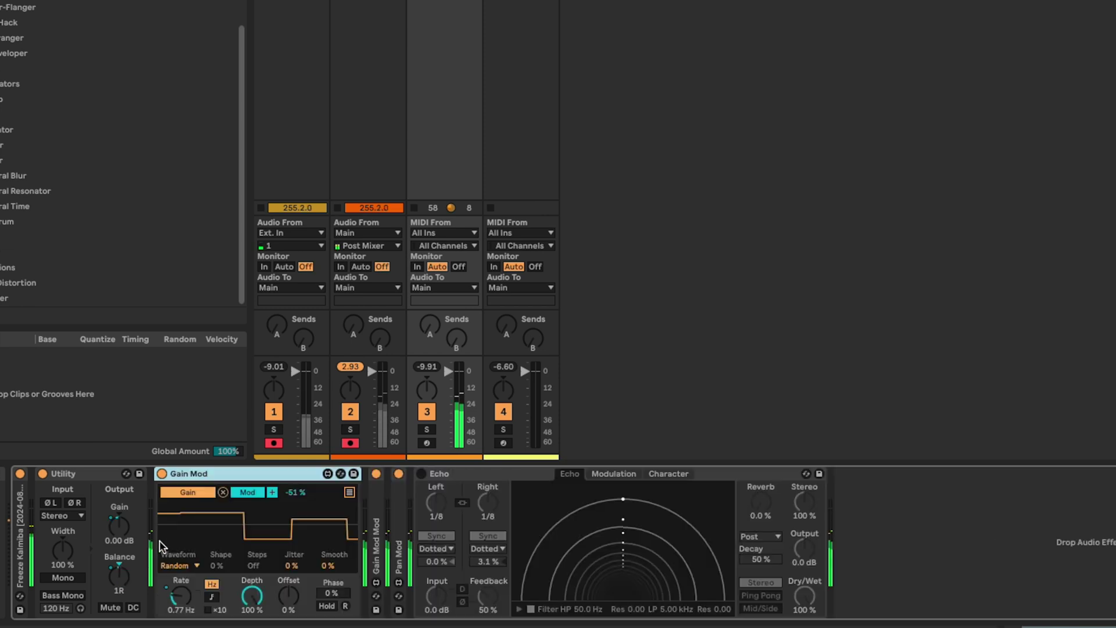
{"action": "left_click_drag", "start_coordinate": [328, 564], "coordinate": [327, 553]}
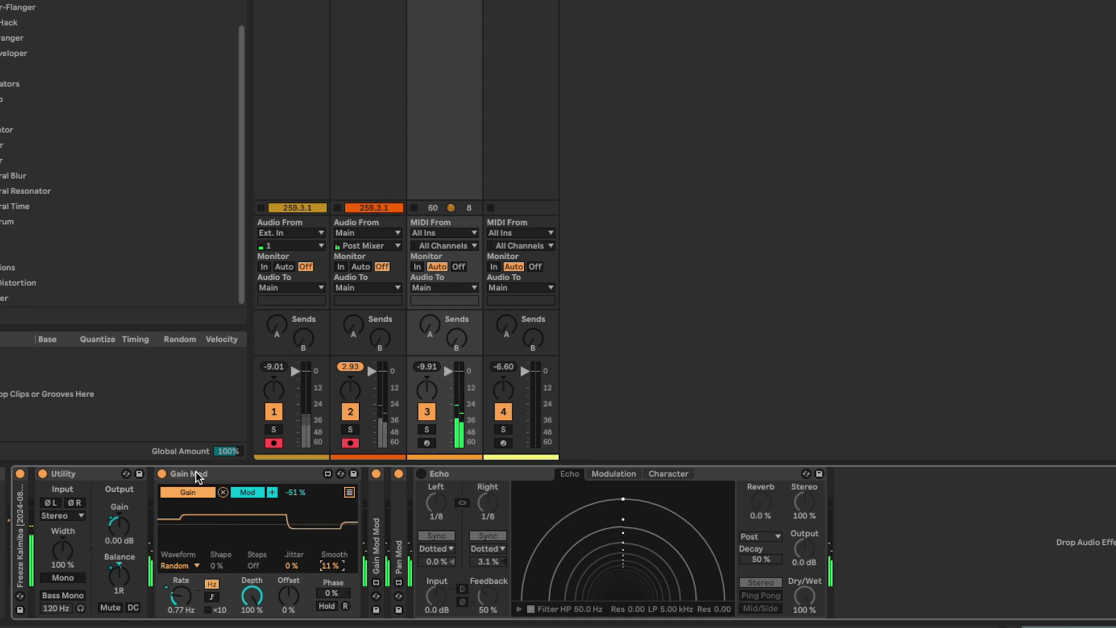
{"action": "double_click", "coordinate": [262, 471]}
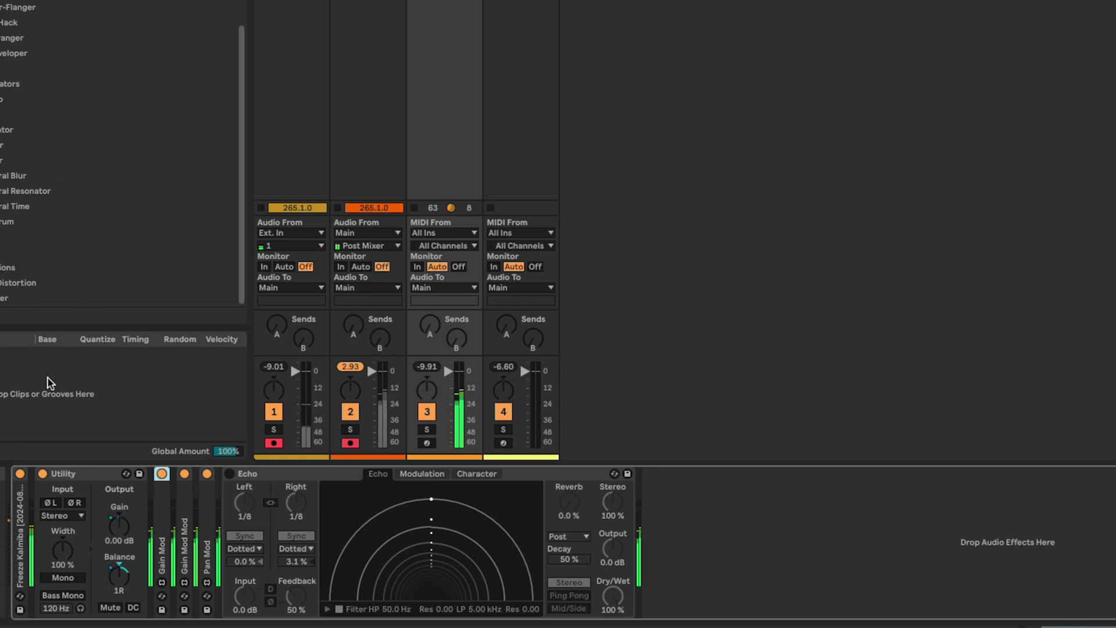
Fold and switch off the Utility, and add a Pitch Hack after the Echo with Dry/Wet at 100%
{"action": "double_click", "coordinate": [65, 474]}
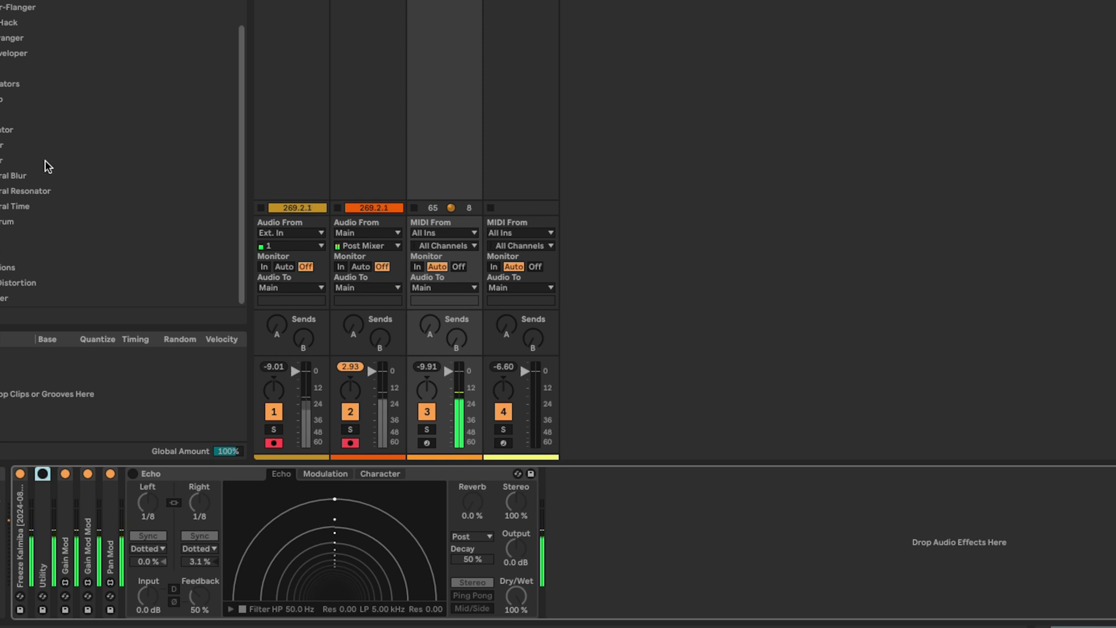
{"action": "scroll", "coordinate": [17, 80], "scroll_direction": "up", "scroll_amount": 1}
{"action": "left_click_drag", "start_coordinate": [5, 27], "coordinate": [598, 562]}
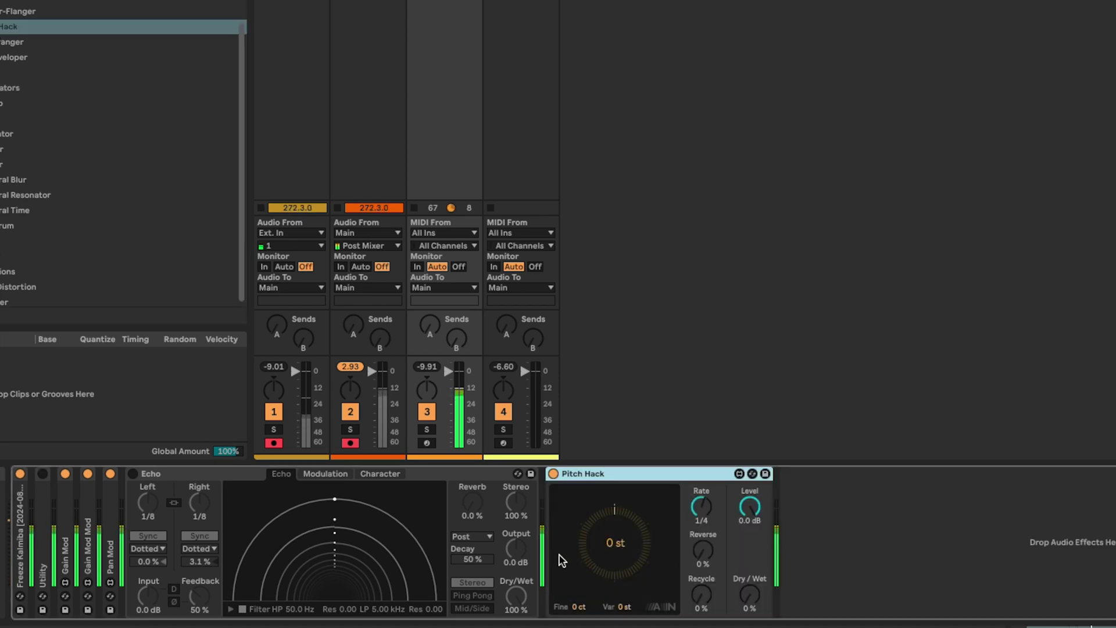
{"action": "left_click_drag", "start_coordinate": [749, 597], "coordinate": [749, 576]}
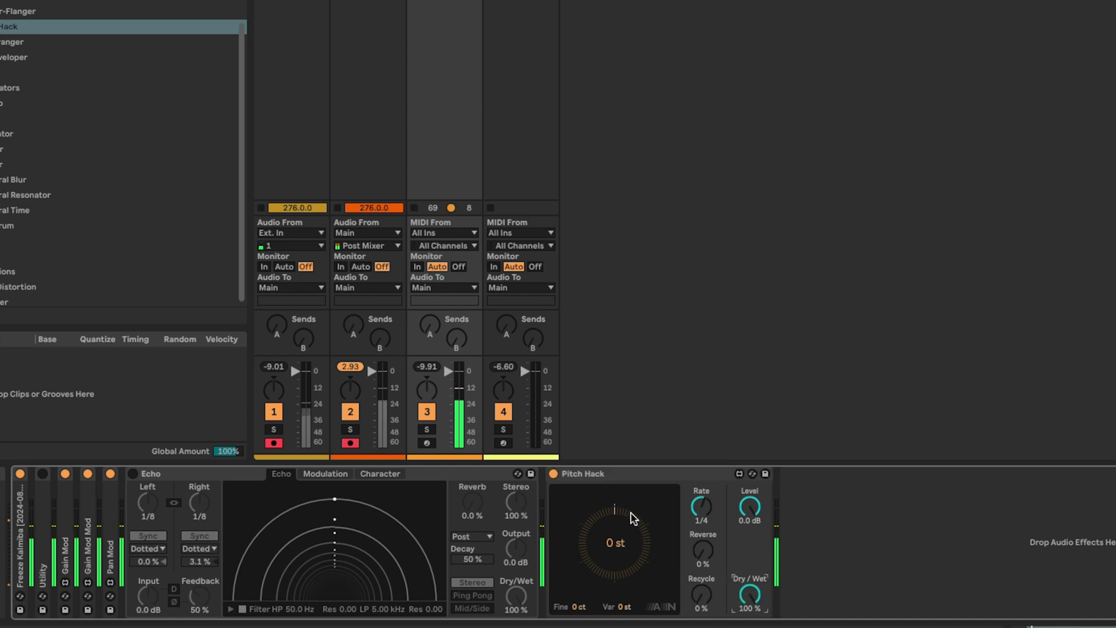
Raise the Pitch Hack's transposition to +12 st
{"action": "left_click_drag", "start_coordinate": [632, 516], "coordinate": [633, 494]}
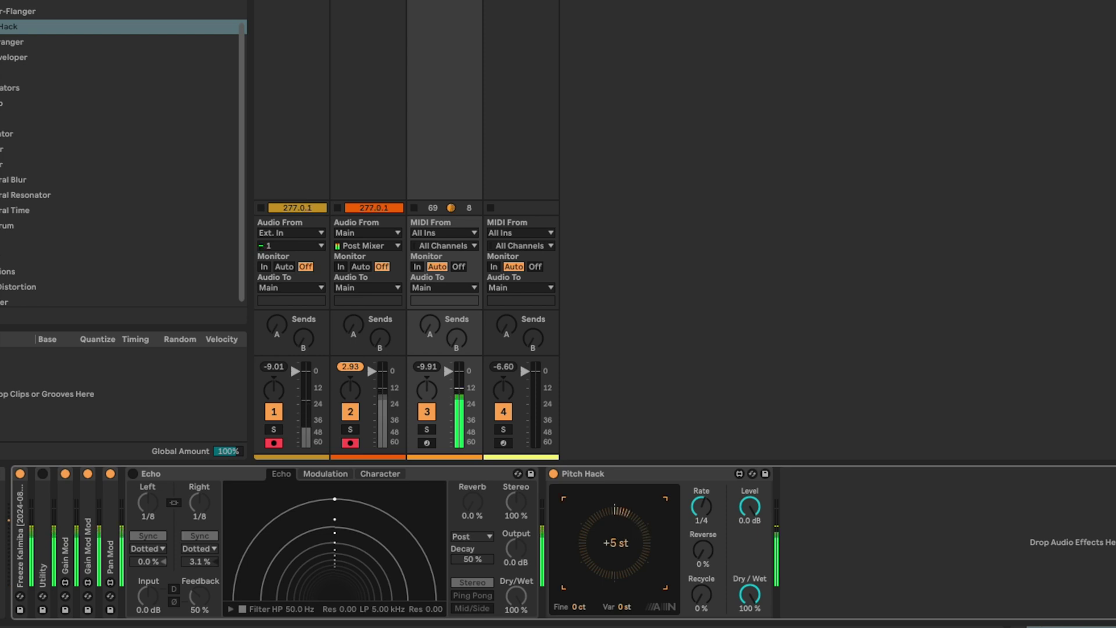
{"action": "key", "text": "Up"}
{"action": "key", "text": "Up"}
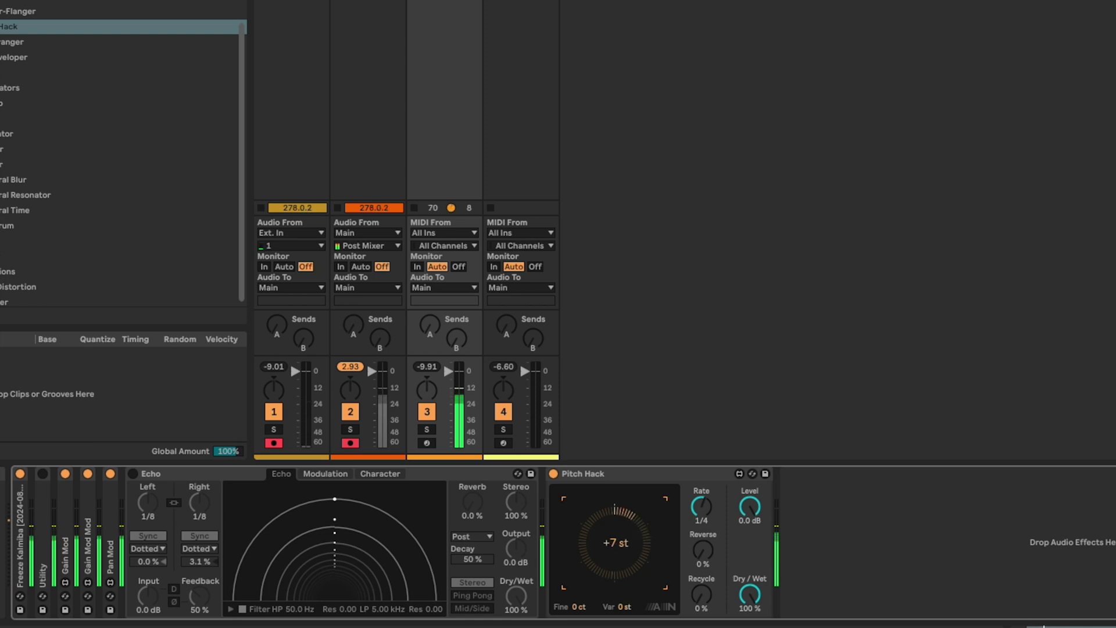
{"action": "key", "text": "Up"}
{"action": "key", "text": "Up"}
{"action": "key", "text": "Up"}
{"action": "key", "text": "Up"}
{"action": "key", "text": "Up"}
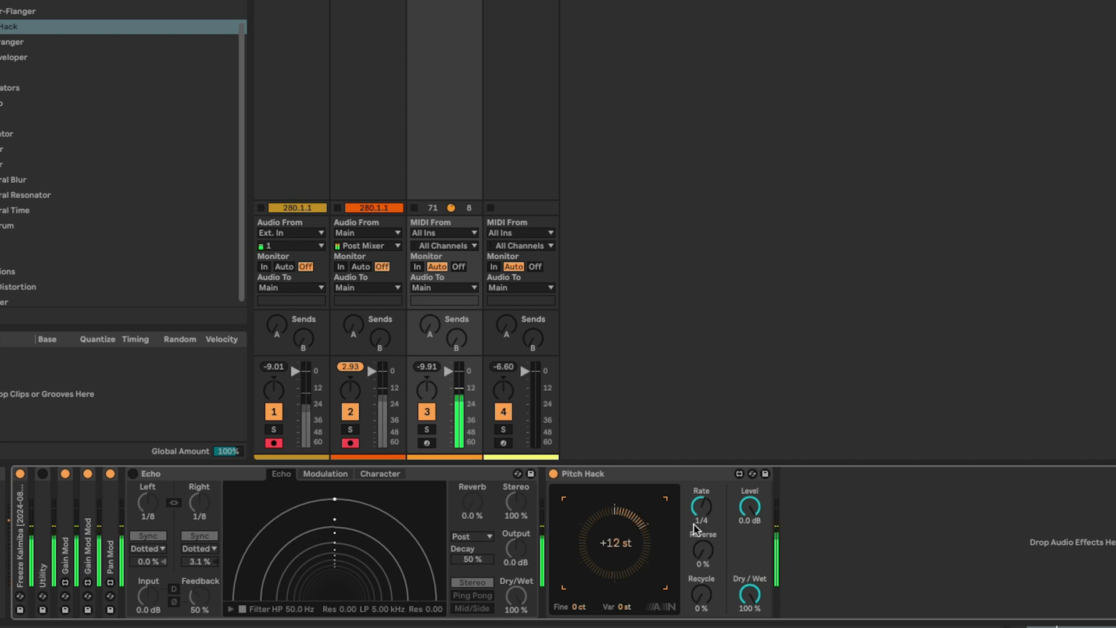
{"action": "key", "text": "Delete"}
Set the Pitch Hack's Recycle to 37% and its Reverse to 37%
{"action": "left_click_drag", "start_coordinate": [711, 587], "coordinate": [712, 543]}
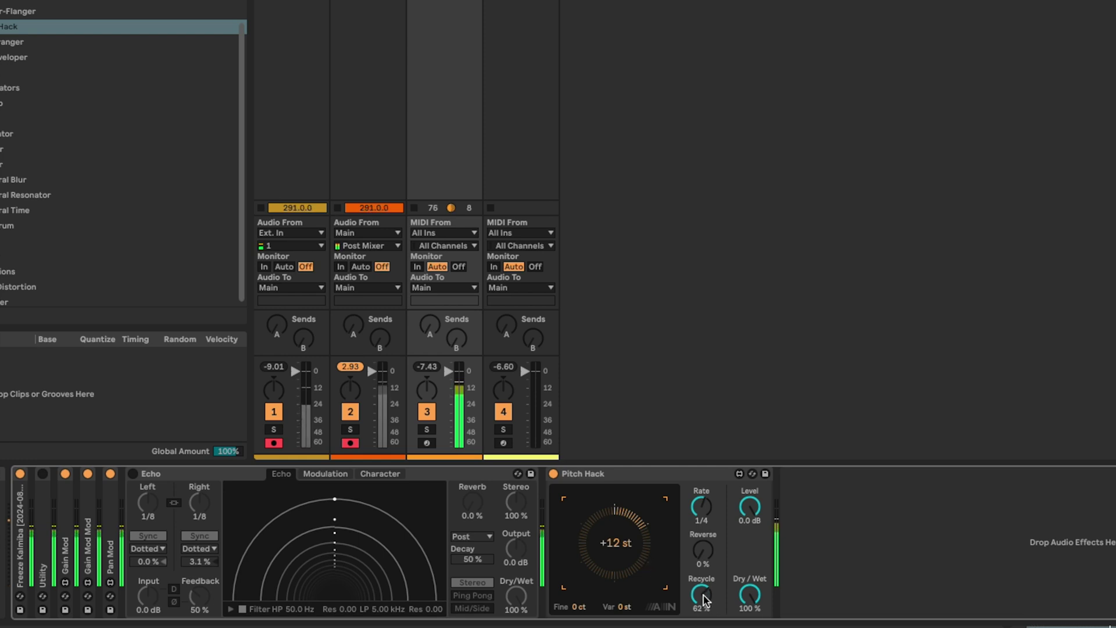
{"action": "left_click_drag", "start_coordinate": [700, 595], "coordinate": [701, 610]}
{"action": "mouse_move", "coordinate": [702, 559]}
{"action": "left_mouse_down"}
{"action": "mouse_move", "coordinate": [702, 528]}
{"action": "mouse_move", "coordinate": [693, 562]}
{"action": "mouse_move", "coordinate": [693, 545]}
{"action": "left_mouse_up"}
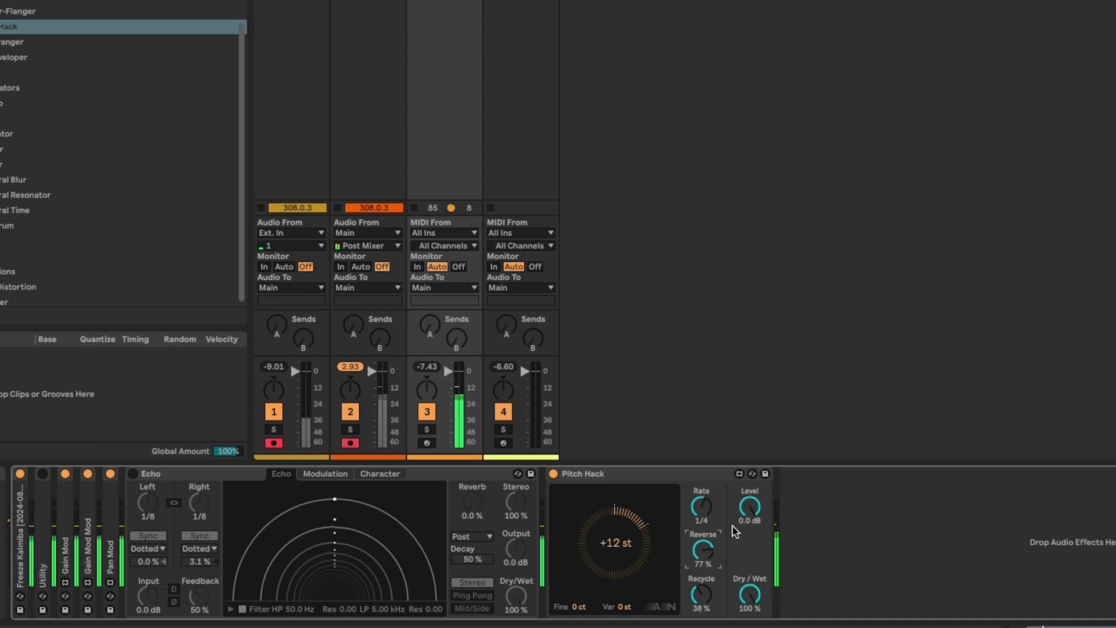
{"action": "left_click_drag", "start_coordinate": [709, 550], "coordinate": [704, 601]}
{"action": "left_click_drag", "start_coordinate": [705, 520], "coordinate": [705, 523]}
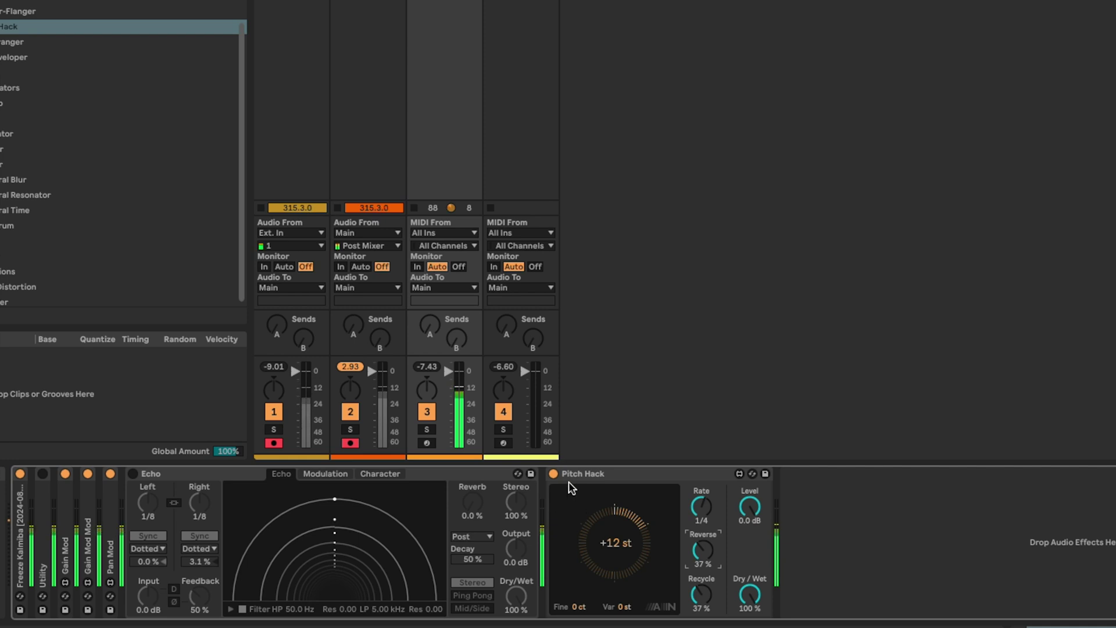
Switch the Utility and Echo back on, then fold the Echo and Pitch Hack devices
{"action": "left_click", "coordinate": [43, 474]}
{"action": "left_click", "coordinate": [133, 473]}
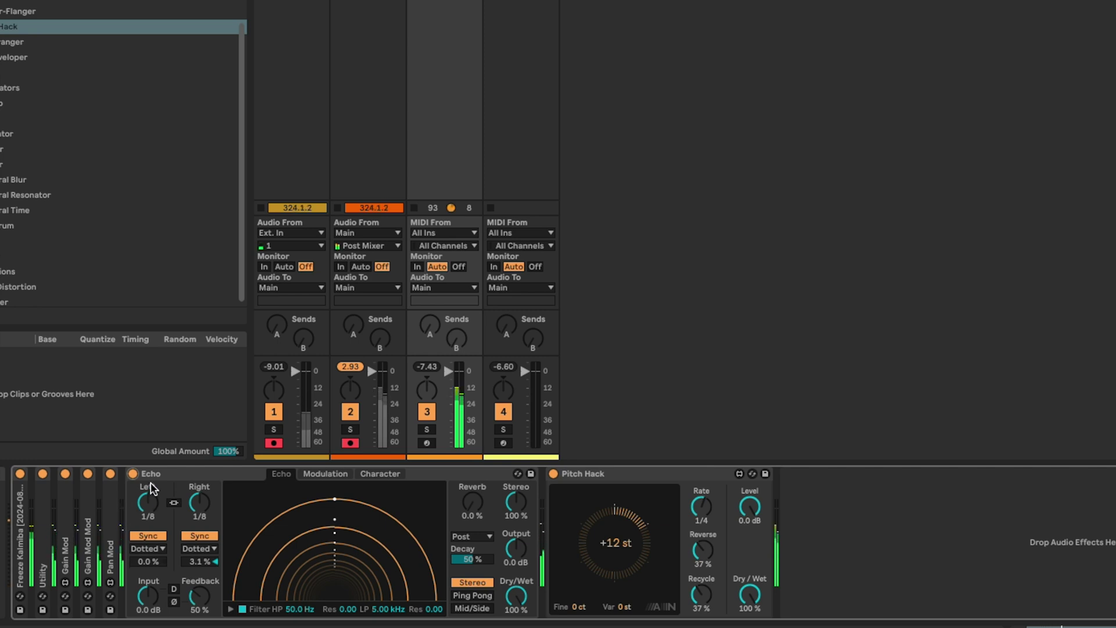
{"action": "double_click", "coordinate": [164, 473]}
{"action": "double_click", "coordinate": [180, 472]}
{"action": "left_click", "coordinate": [180, 473]}
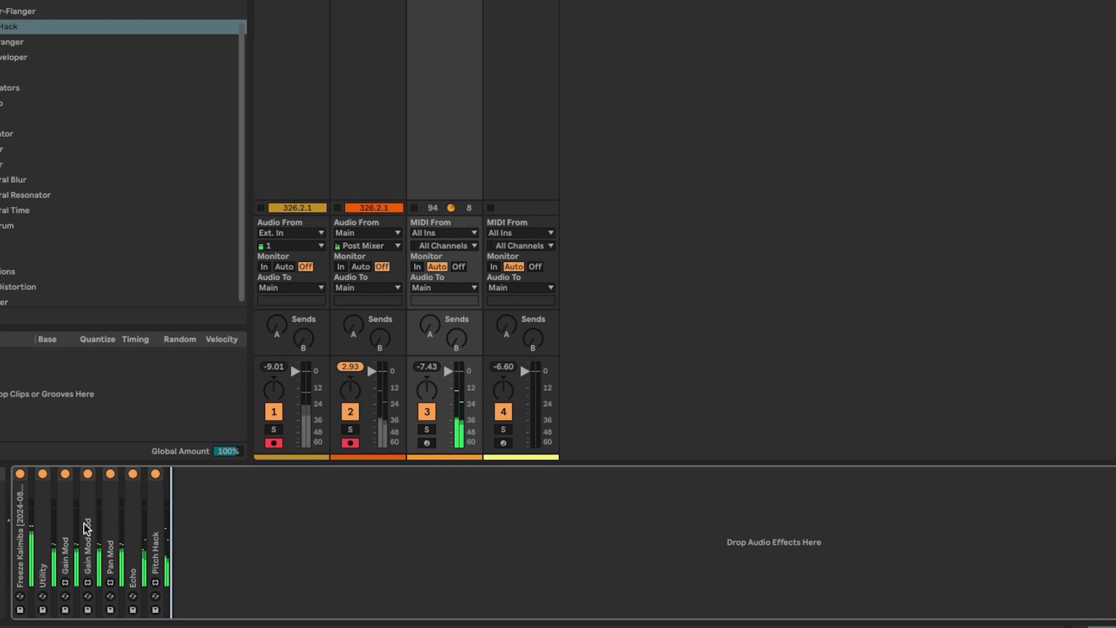
Group all devices from the Utility through the Pitch Hack into an Audio Effect Rack and show its macro controls
{"action": "left_click", "coordinate": [43, 528]}
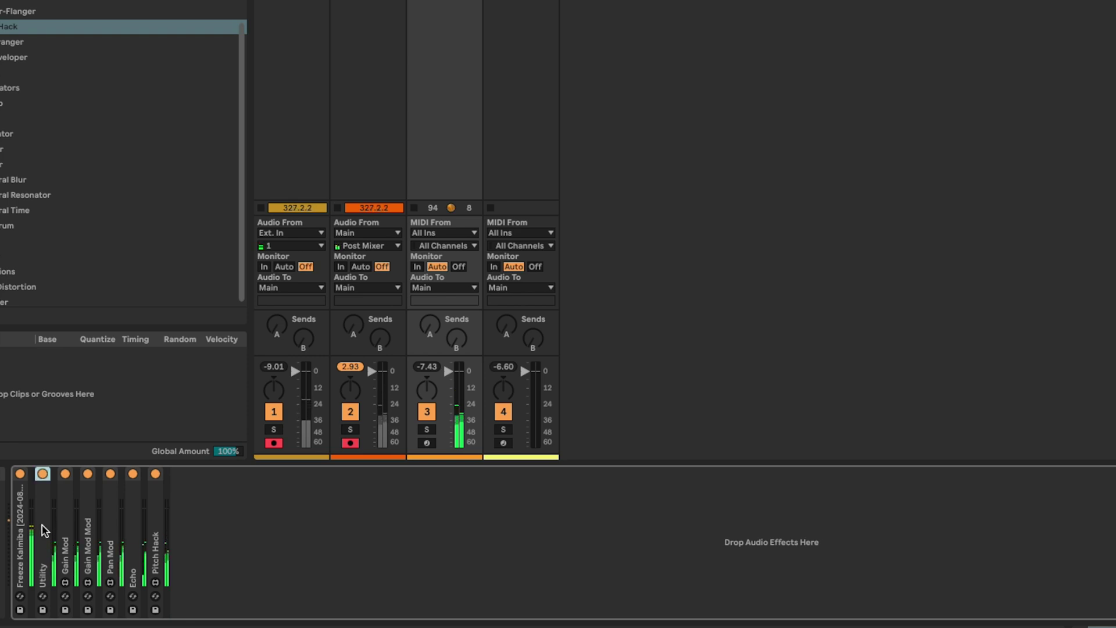
{"action": "left_click", "coordinate": [157, 521], "text": "shift"}
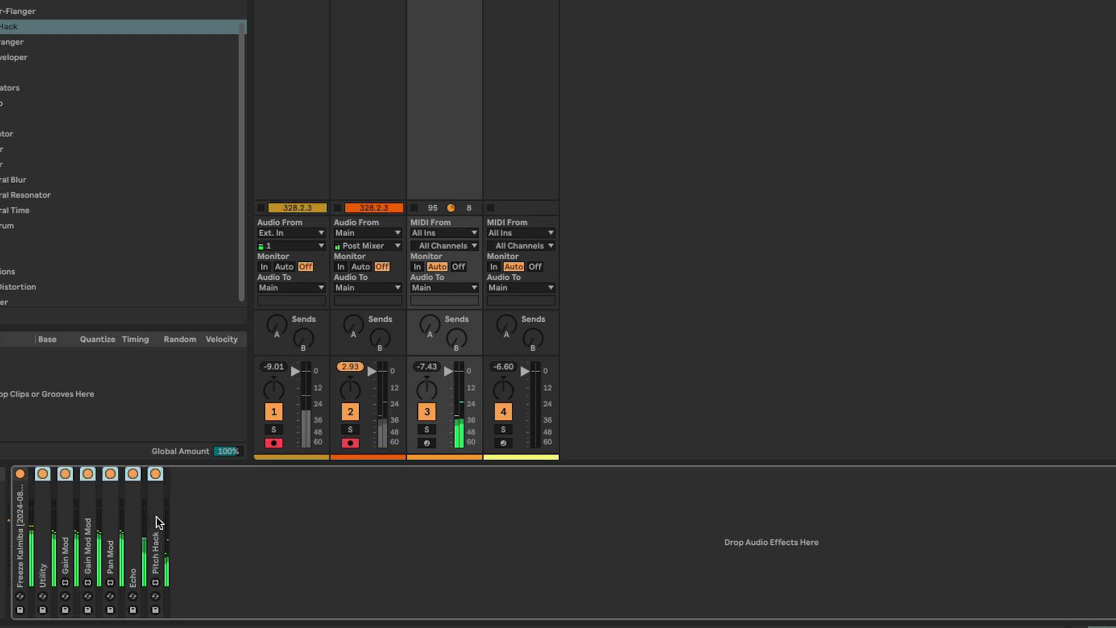
{"action": "key", "text": "ctrl+g"}
{"action": "left_click", "coordinate": [44, 489]}
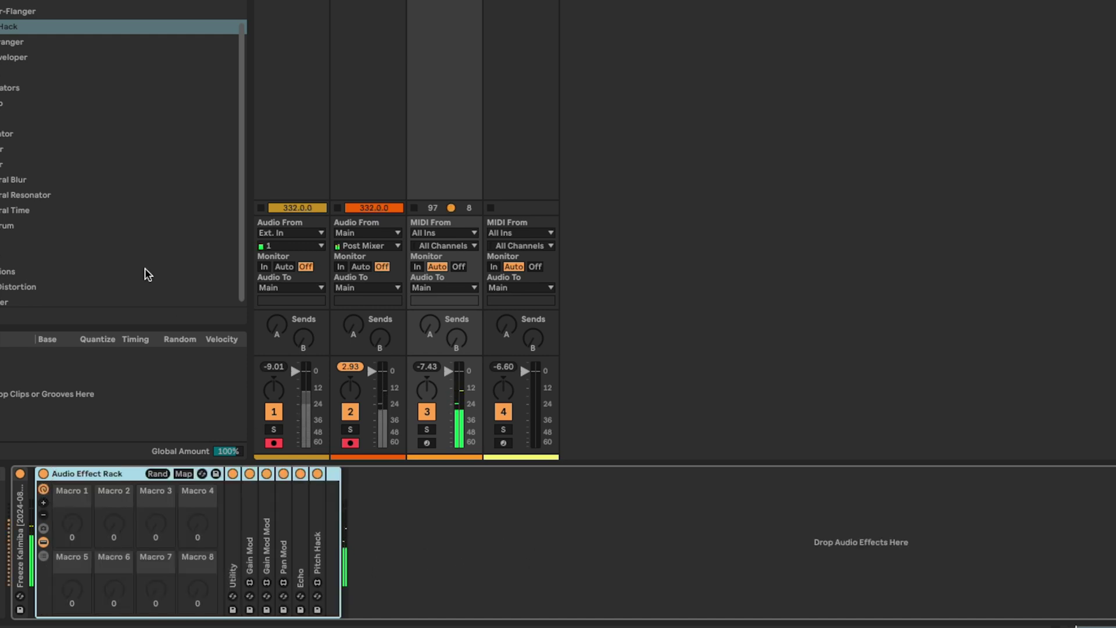
Insert a new Utility at the start of the rack and rename it "Gain In"
{"action": "left_click_drag", "start_coordinate": [145, 257], "coordinate": [226, 519]}
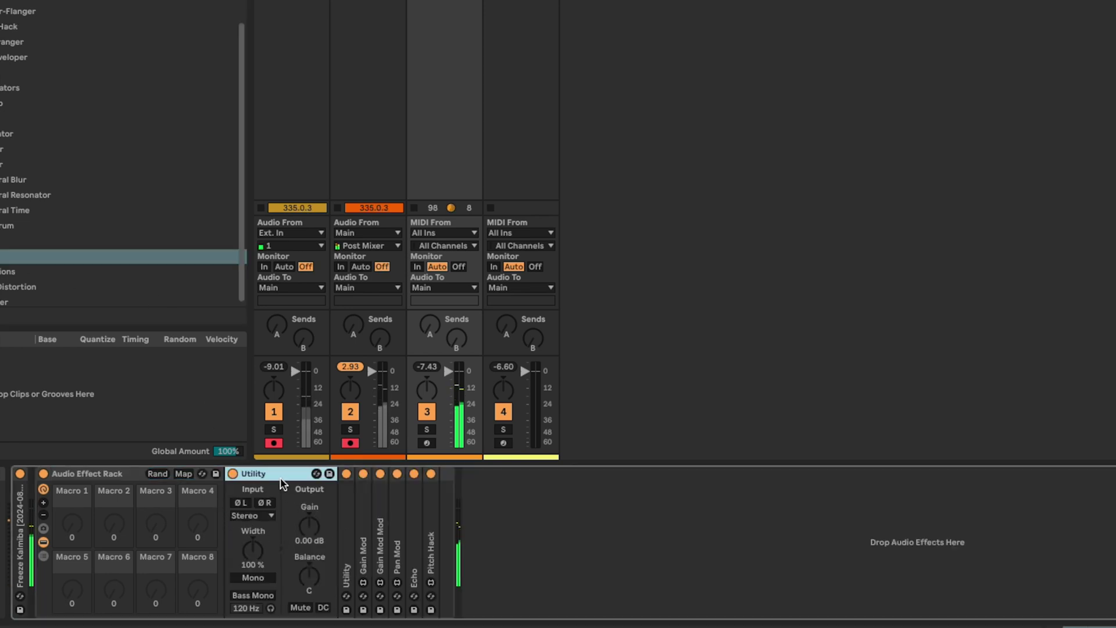
{"action": "key", "text": "ctrl+r"}
{"action": "type", "text": "Gain IN"}
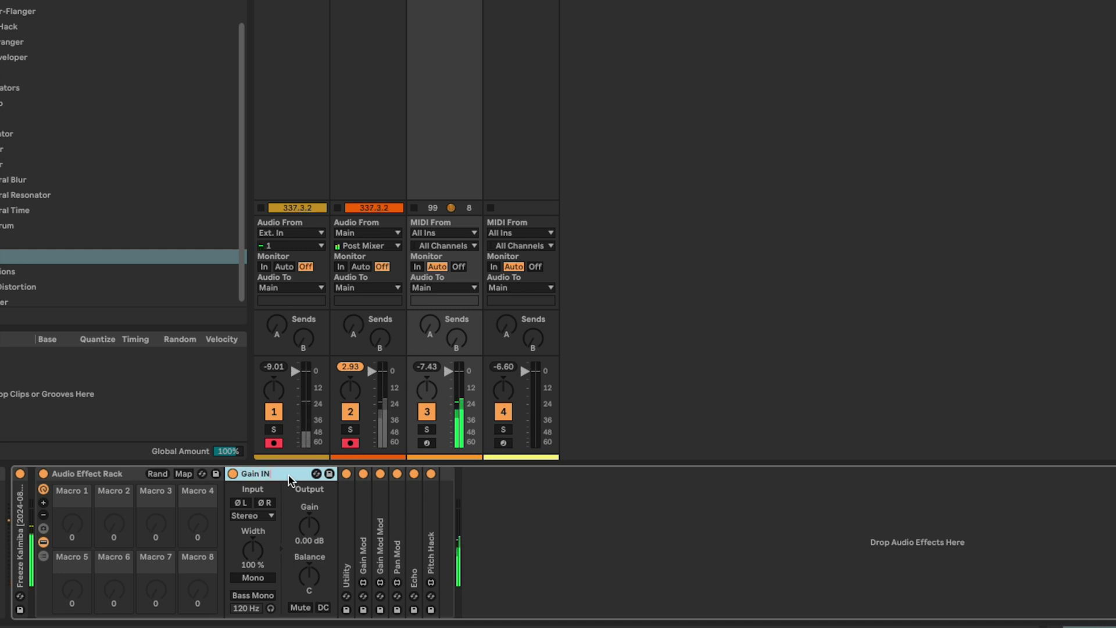
{"action": "key", "text": "BackSpace"}
{"action": "type", "text": "n"}
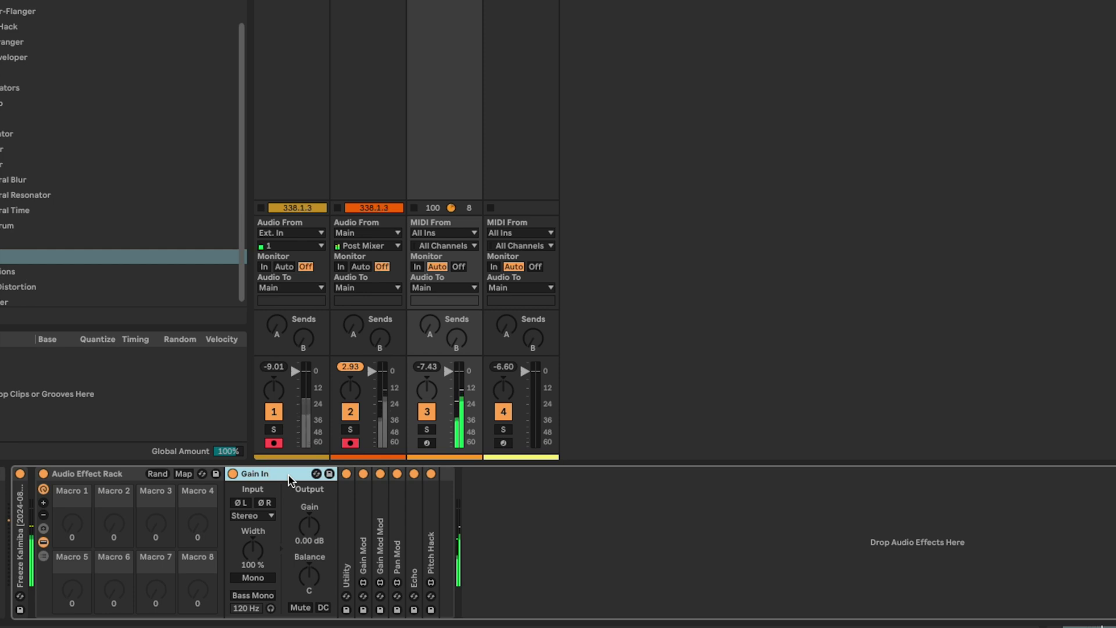
Rename the Audio Effect Rack "Tap 1/2"
{"action": "left_click", "coordinate": [71, 477]}
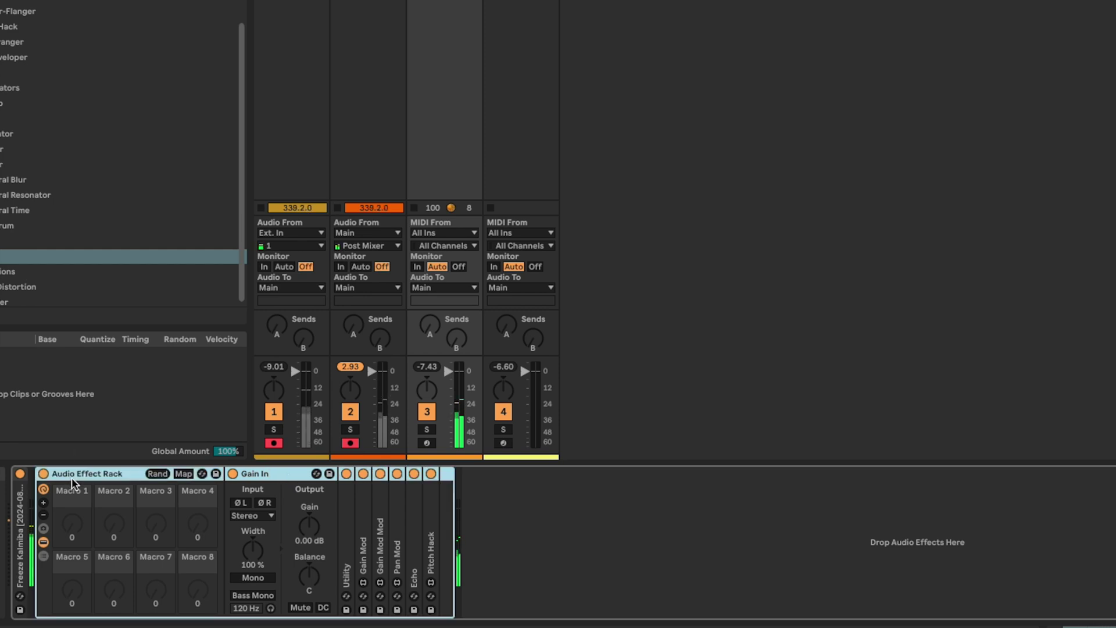
{"action": "key", "text": "ctrl+r"}
{"action": "type", "text": "Tap"}
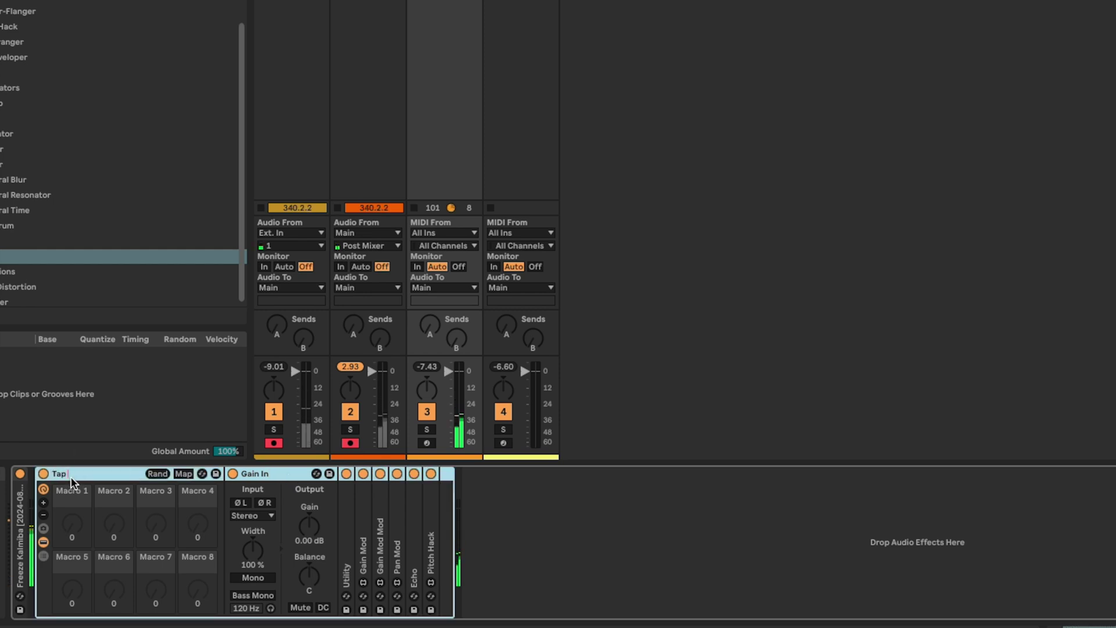
{"action": "key", "text": "Return"}
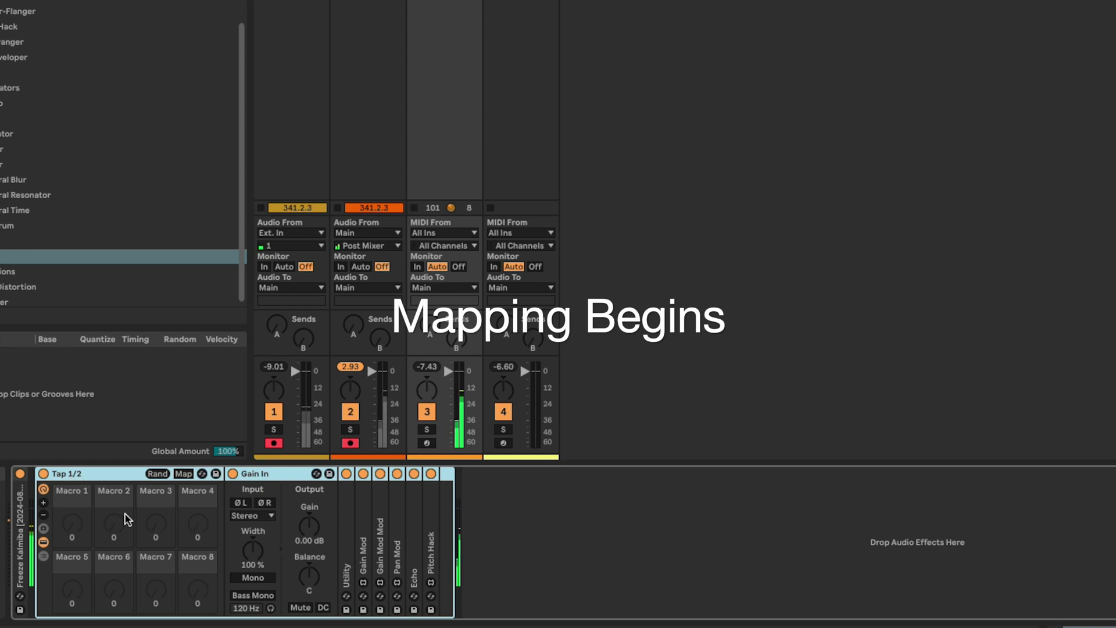
Map the Gain In utility's Gain to Macro 1 and rename the macro "Gain 1/2"
{"action": "left_click", "coordinate": [184, 473]}
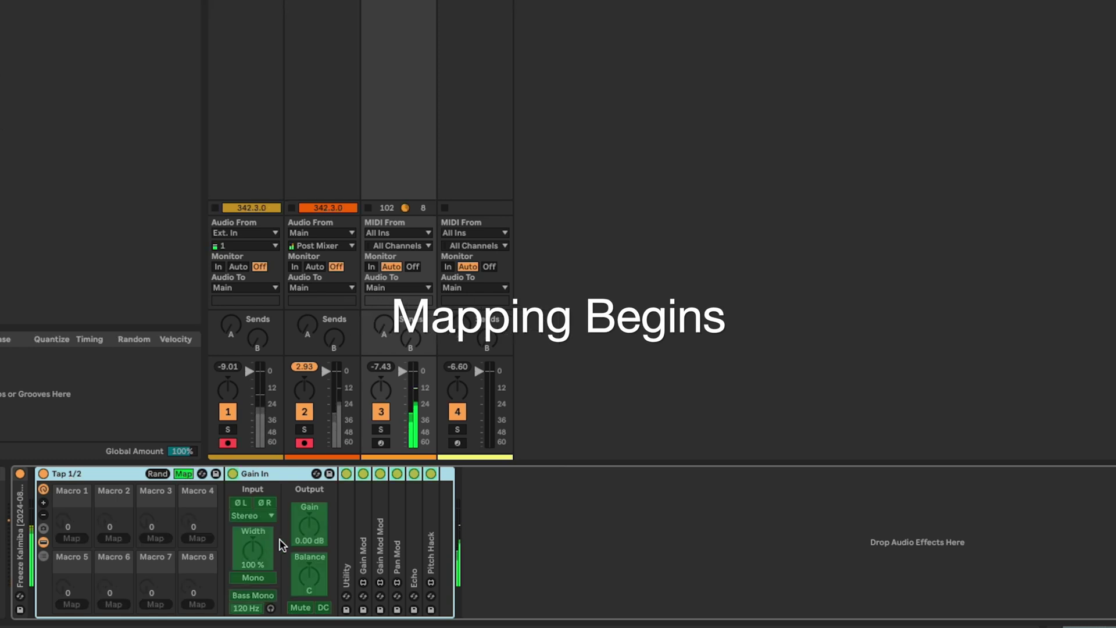
{"action": "left_click", "coordinate": [70, 538]}
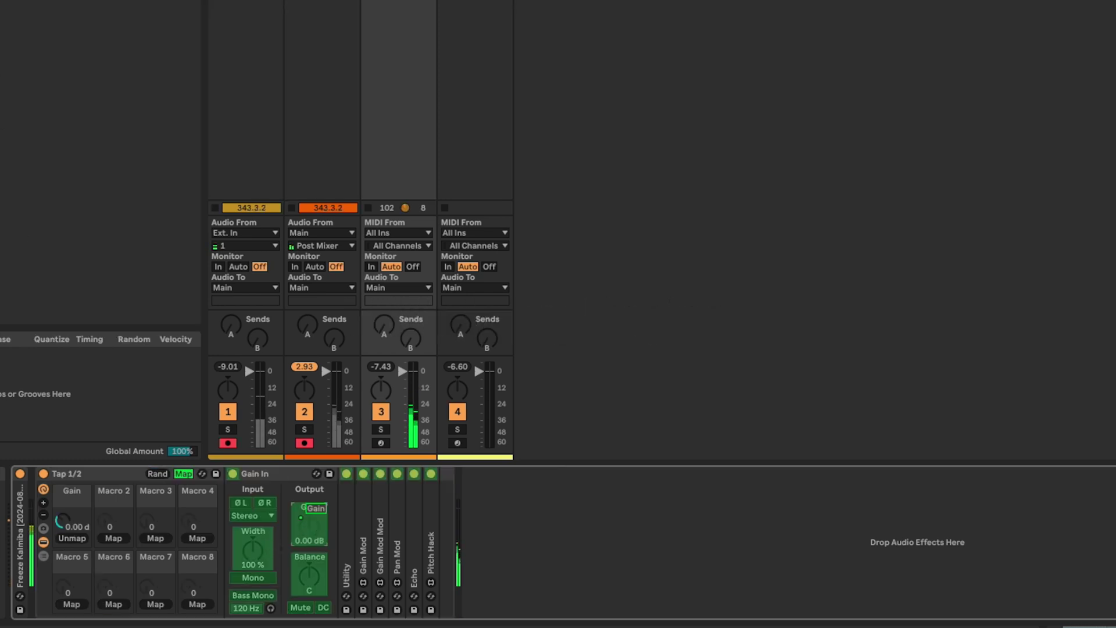
{"action": "left_click", "coordinate": [309, 525]}
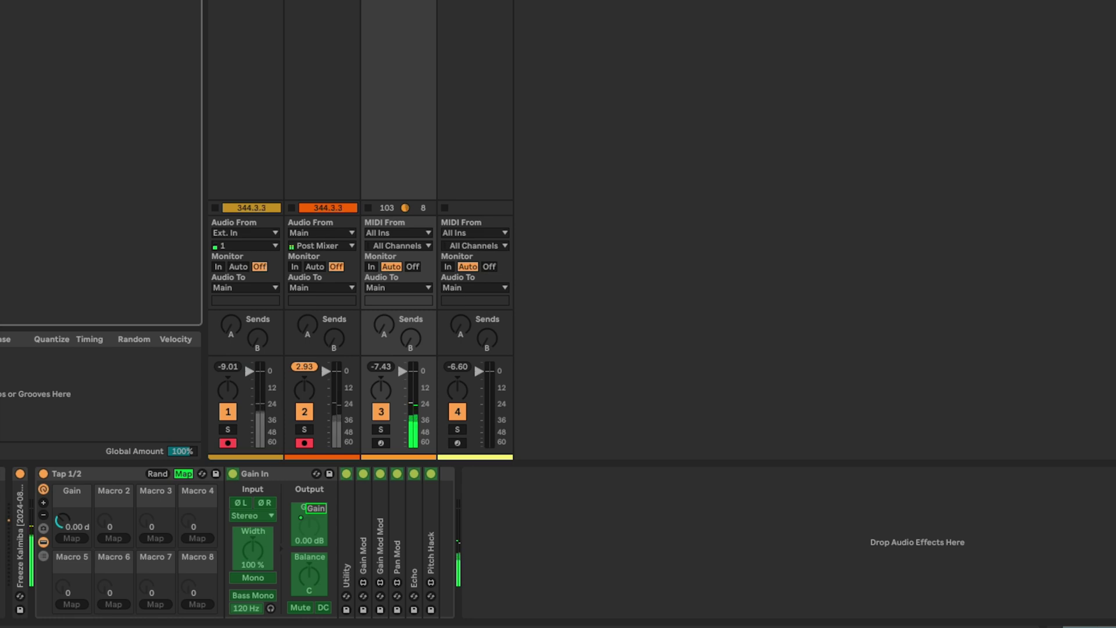
{"action": "double_click", "coordinate": [61, 519]}
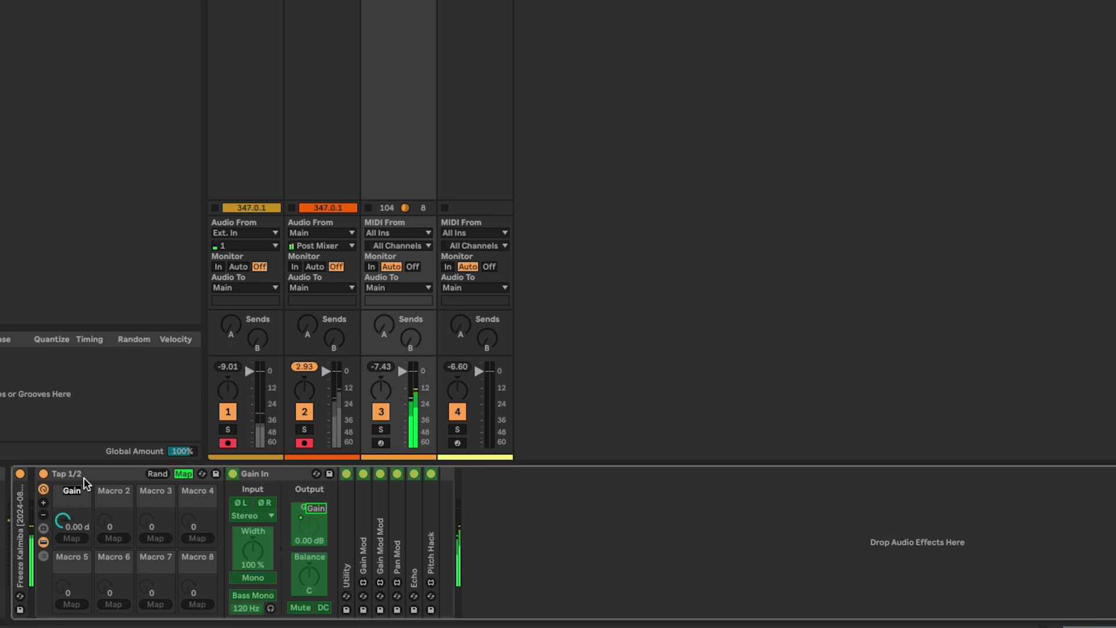
{"action": "key", "text": "ctrl+r"}
{"action": "type", "text": "Gain 1/2"}
{"action": "key", "text": "Return"}
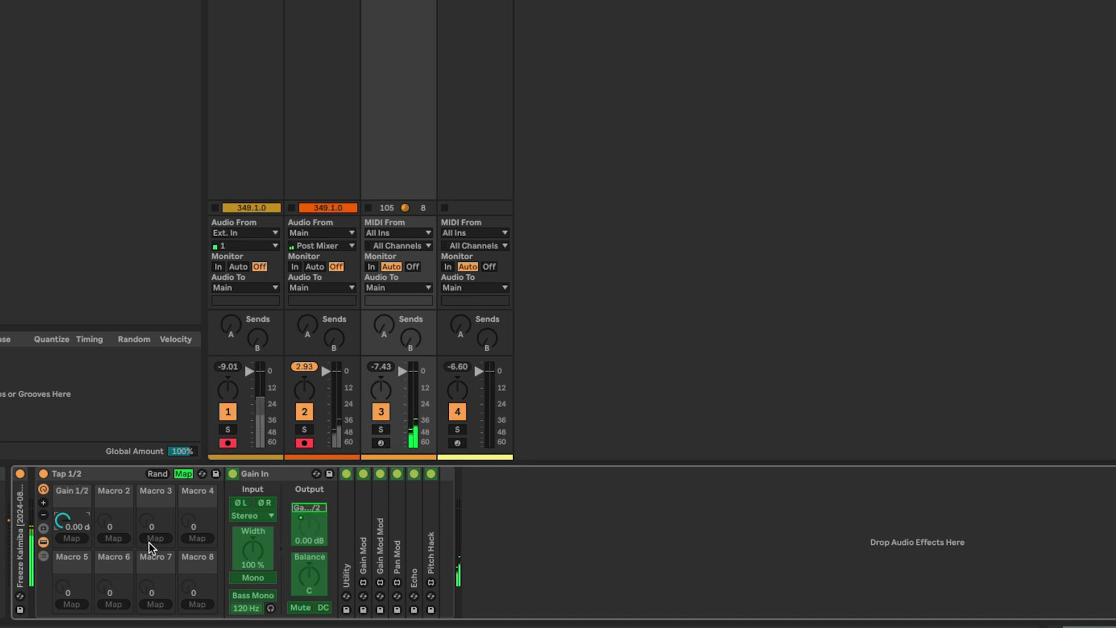
Fold Gain In, unfold Pitch Hack, and map its coarse pitch to Macro 2, renamed "Pitch 1/2"
{"action": "double_click", "coordinate": [260, 471]}
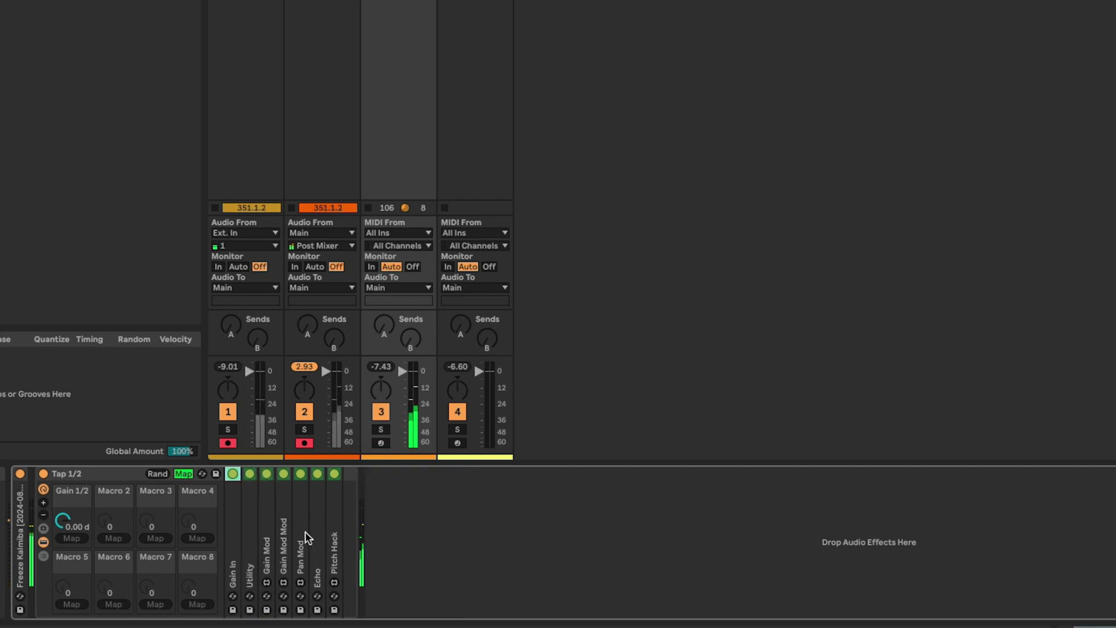
{"action": "double_click", "coordinate": [326, 536]}
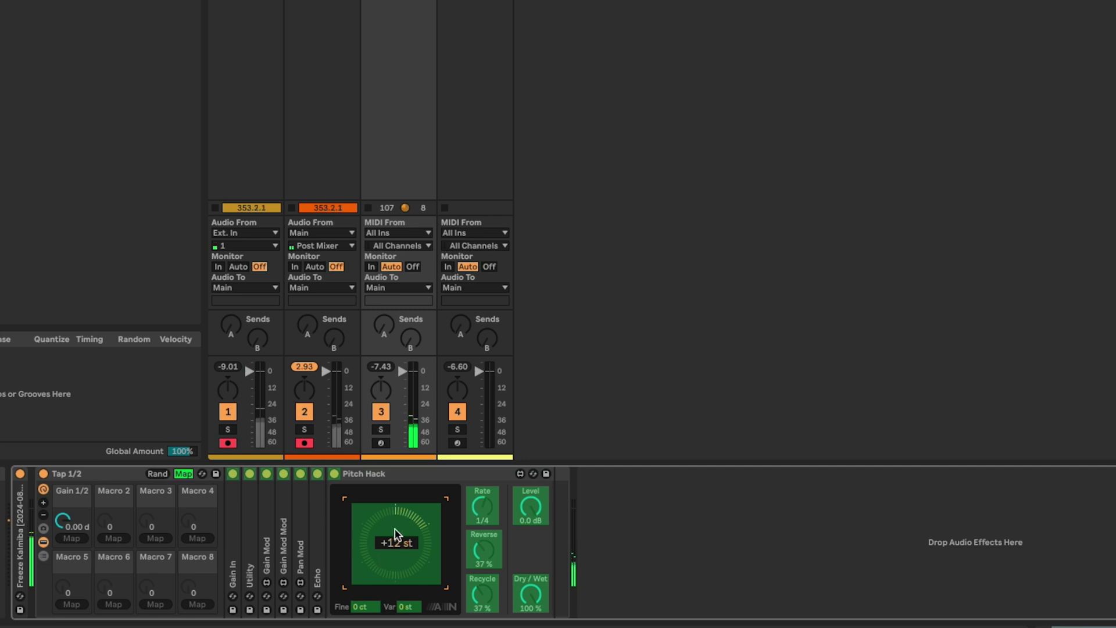
{"action": "left_click", "coordinate": [114, 537]}
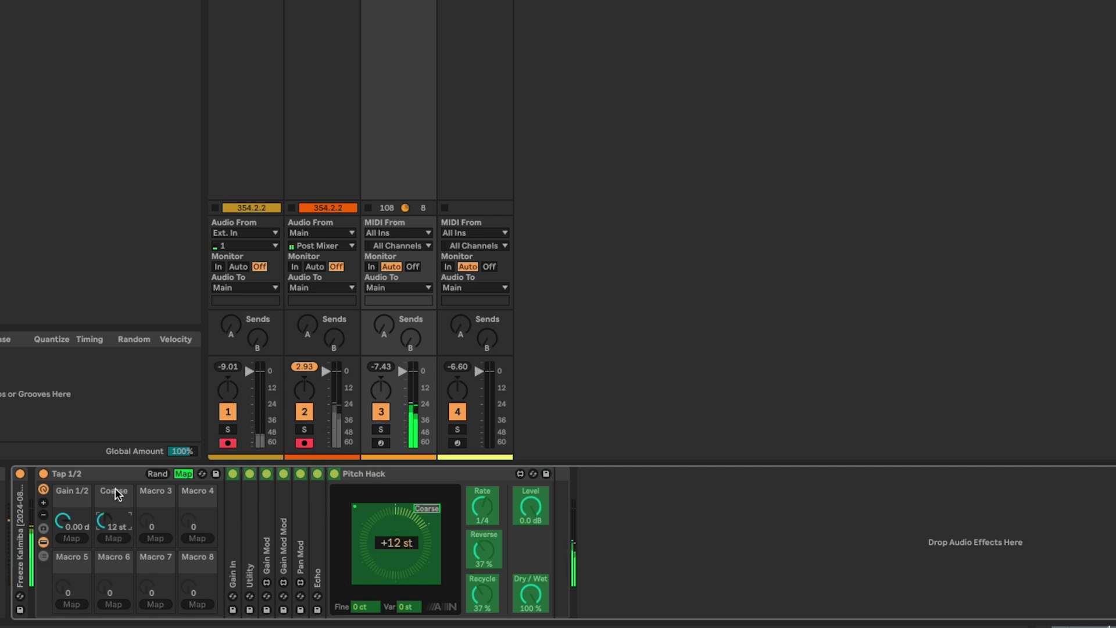
{"action": "key", "text": "ctrl+r"}
{"action": "type", "text": "Pitch"}
{"action": "key", "text": "Return"}
{"action": "type", "text": "1/2"}
{"action": "key", "text": "Return"}
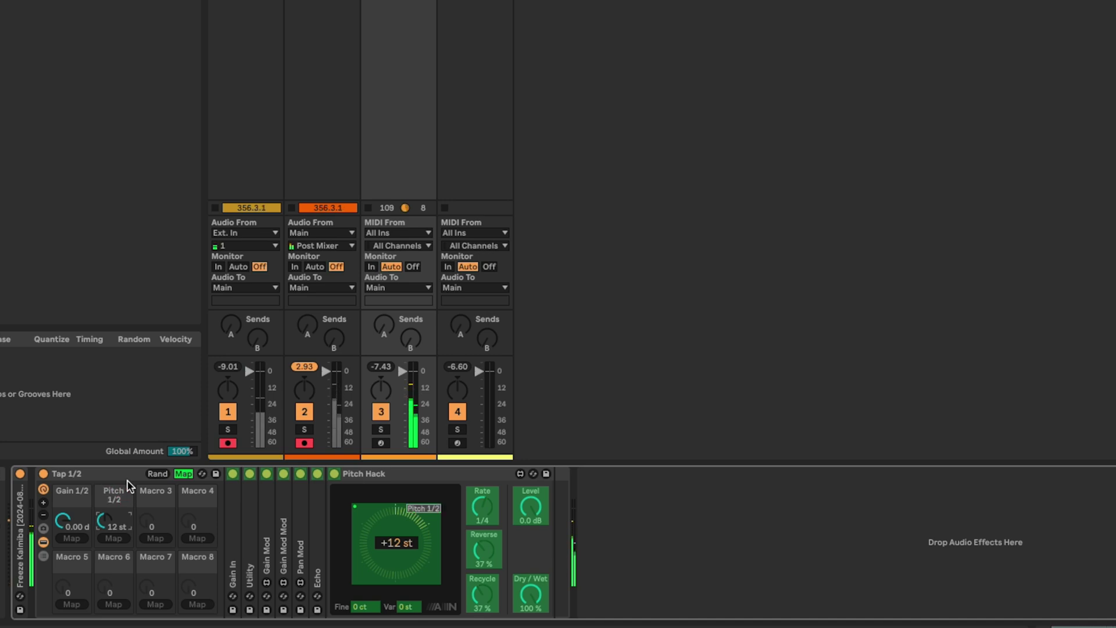
{"action": "left_click", "coordinate": [183, 473]}
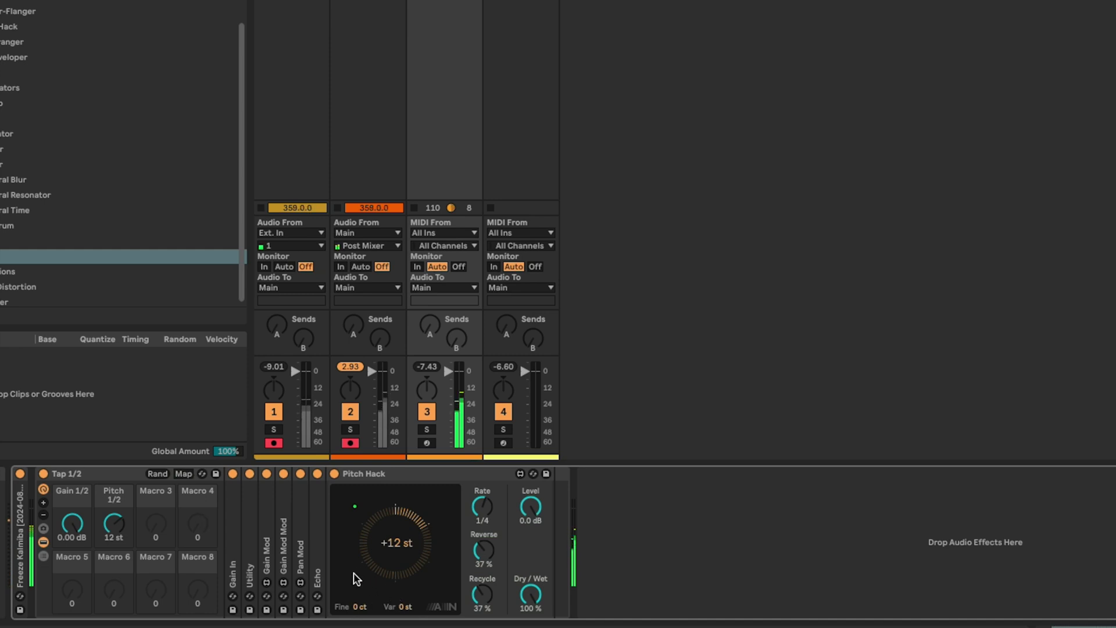
Unfold the Echo, then map the Pitch Hack's Reverse to Macro 8 and rename the macro "Rev 1/2"
{"action": "double_click", "coordinate": [314, 559]}
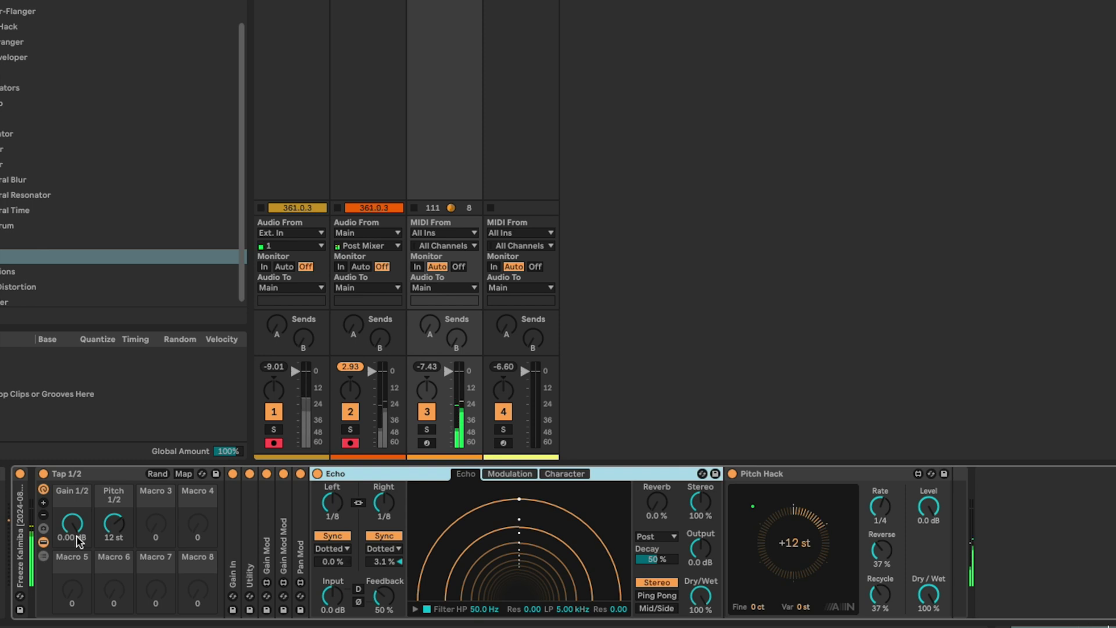
{"action": "left_click", "coordinate": [183, 473]}
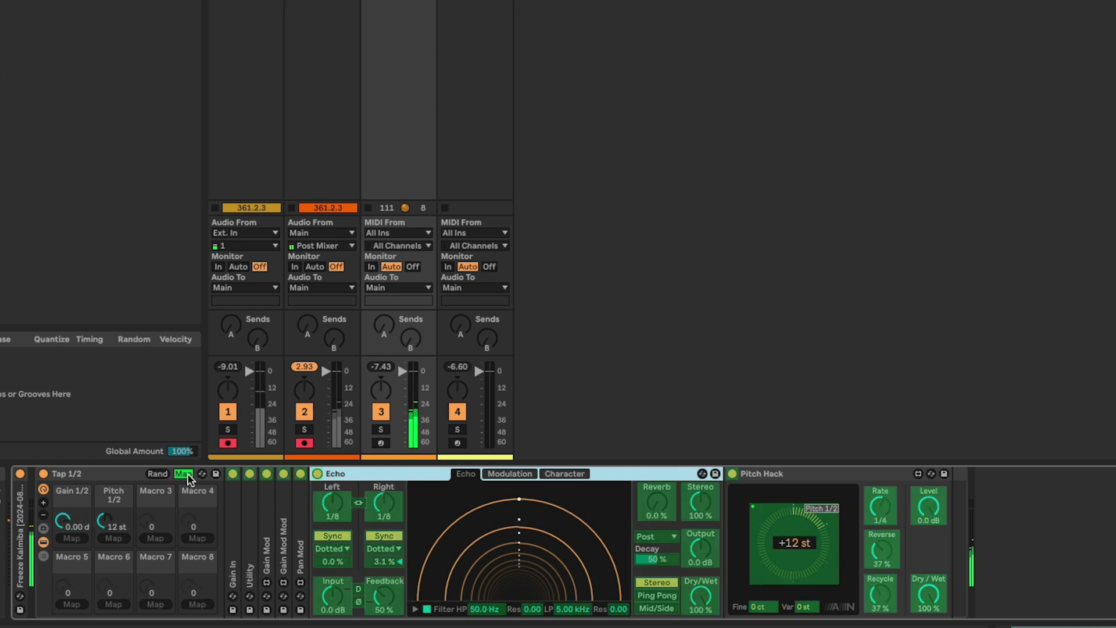
{"action": "left_click", "coordinate": [885, 549]}
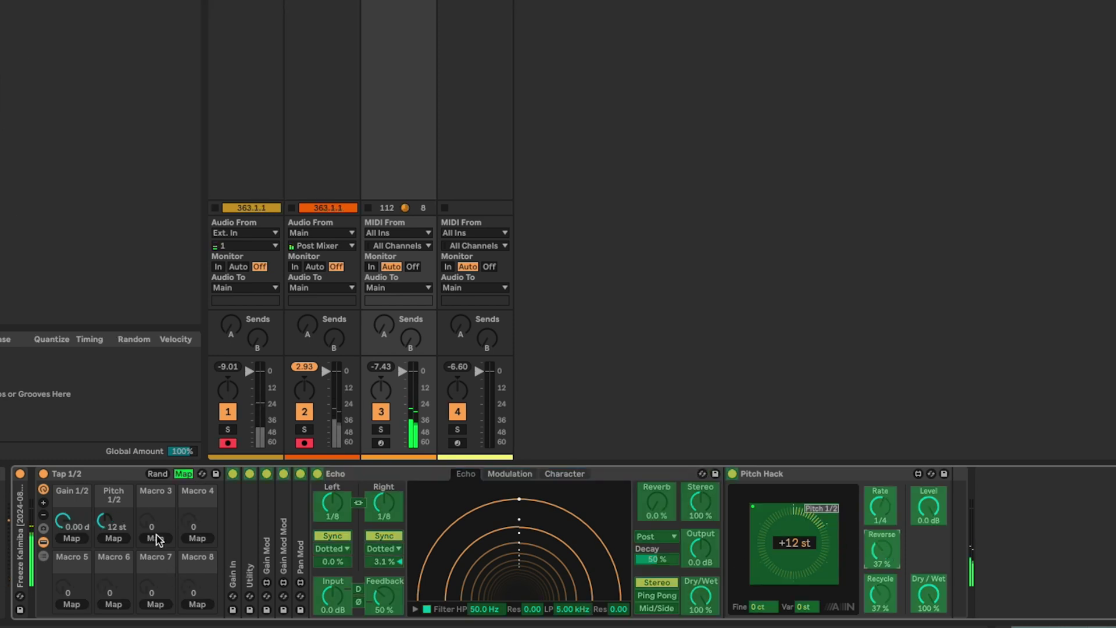
{"action": "left_click", "coordinate": [197, 603]}
{"action": "key", "text": "ctrl+r"}
{"action": "type", "text": "Rev 1/2"}
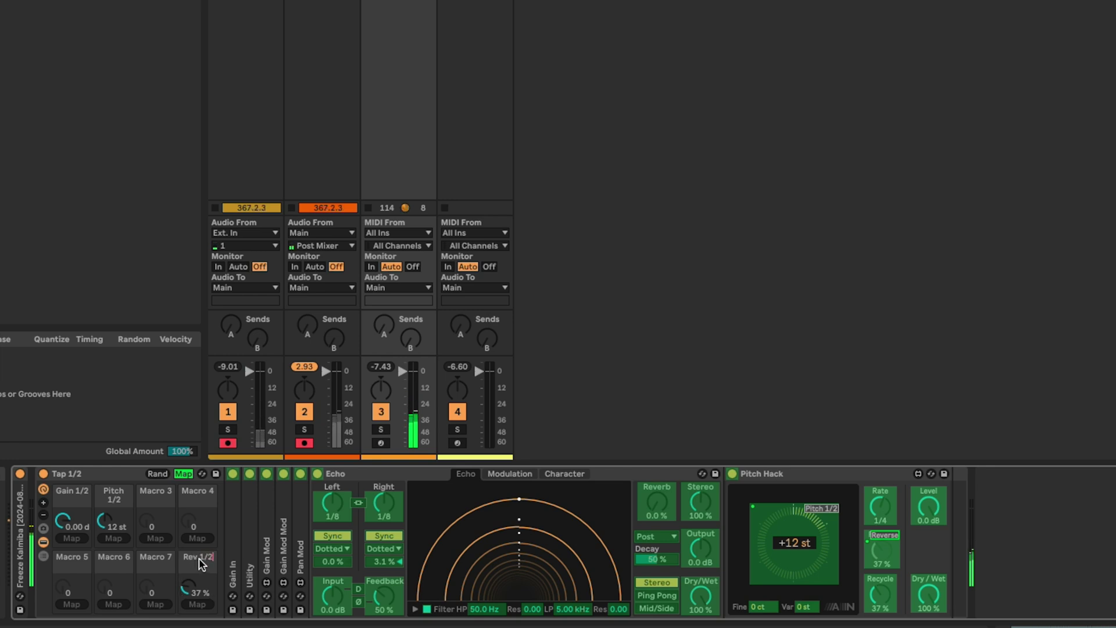
{"action": "key", "text": "Return"}
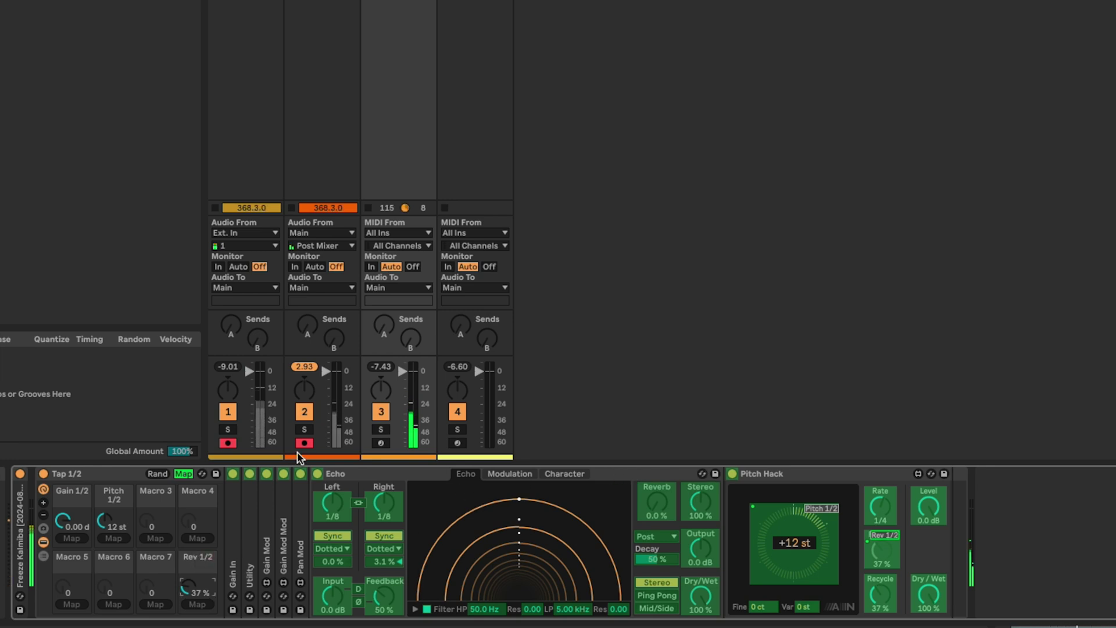
Map the Echo's left delay division to Macro 3 and rename the macro "Rate 1"
{"action": "left_click", "coordinate": [361, 473]}
{"action": "left_click", "coordinate": [156, 538]}
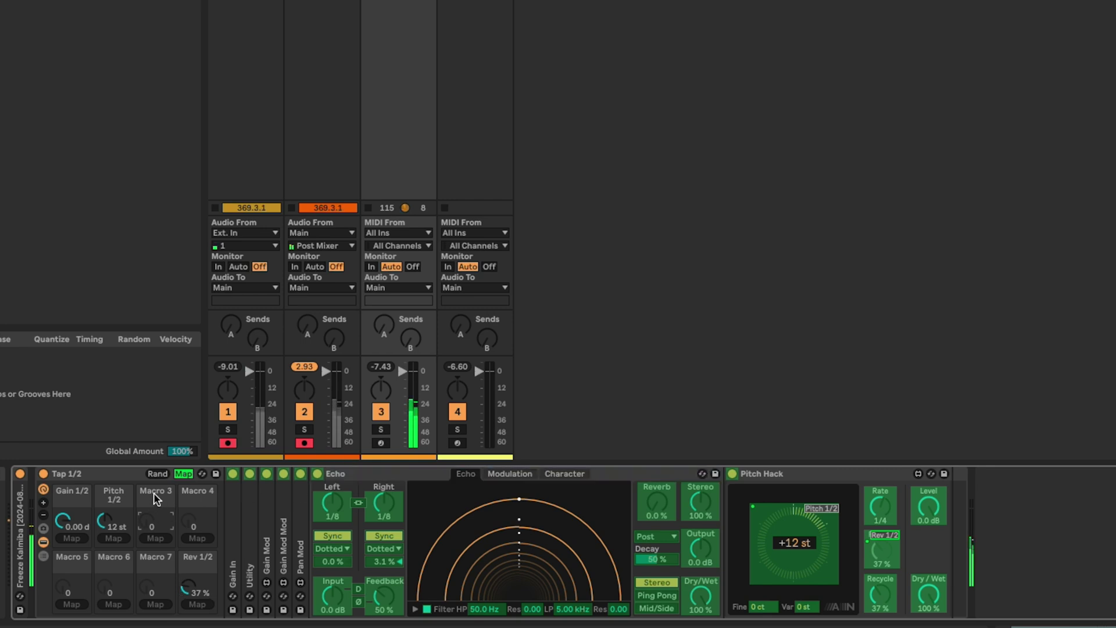
{"action": "double_click", "coordinate": [151, 496]}
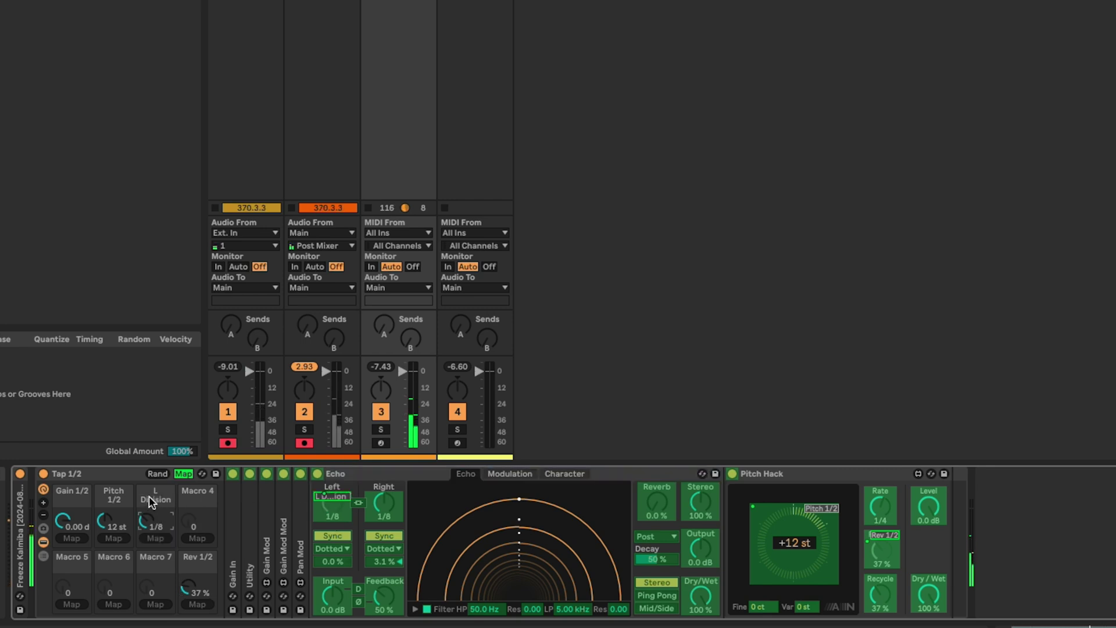
{"action": "type", "text": "Rate 1"}
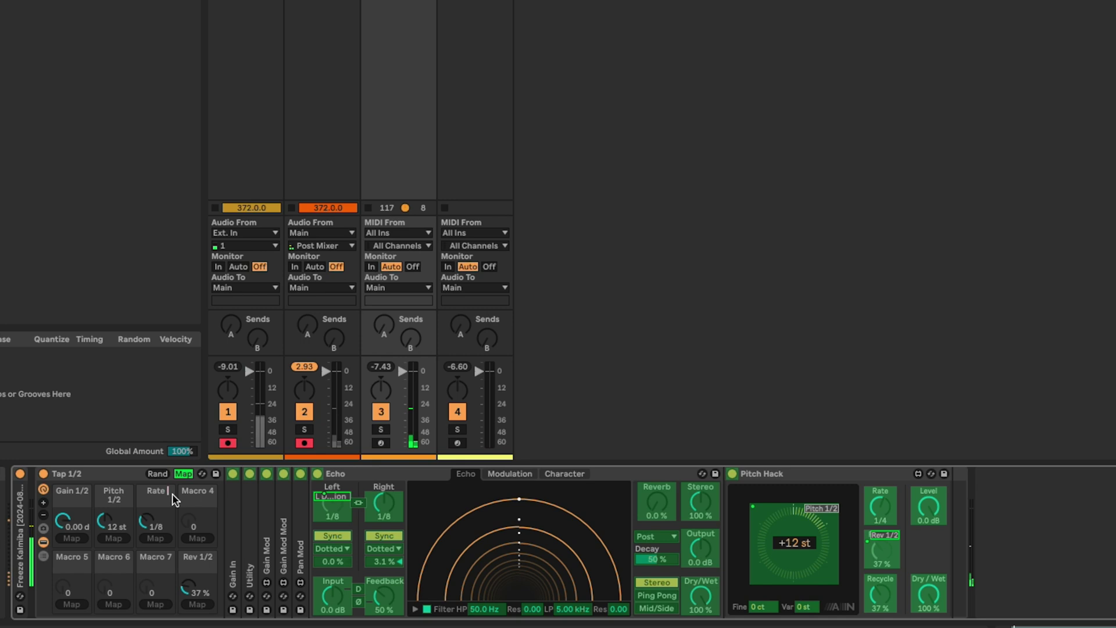
Map the Echo's right delay division to Macro 4 and rename the macro "Rate 2"
{"action": "left_click", "coordinate": [373, 503]}
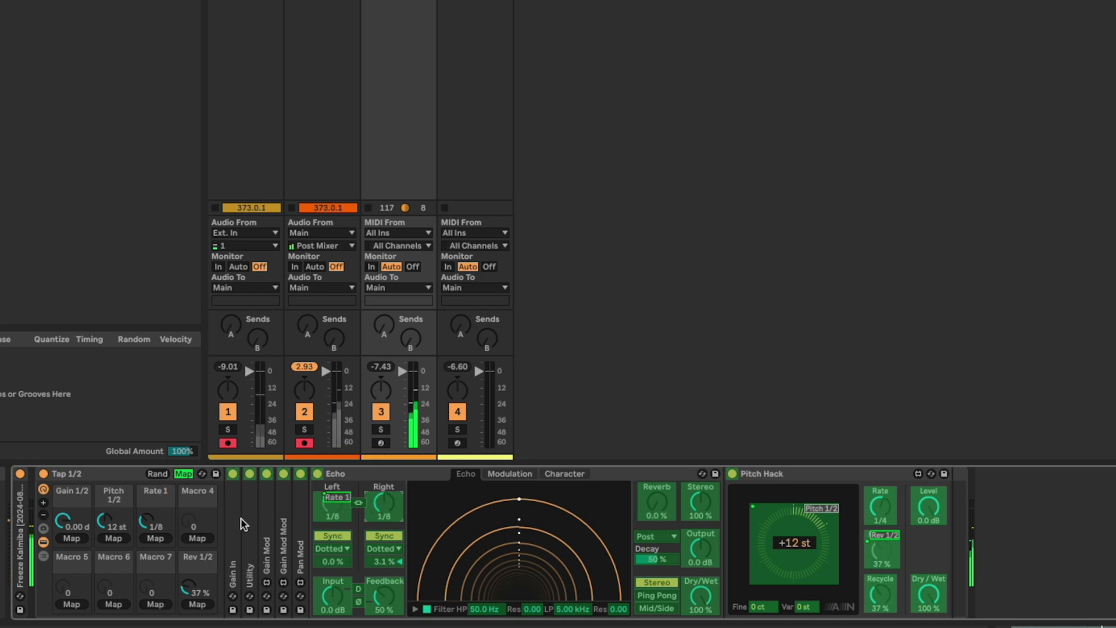
{"action": "left_click", "coordinate": [197, 538]}
{"action": "key", "text": "ctrl+r"}
{"action": "type", "text": "Rate 2"}
{"action": "key", "text": "Return"}
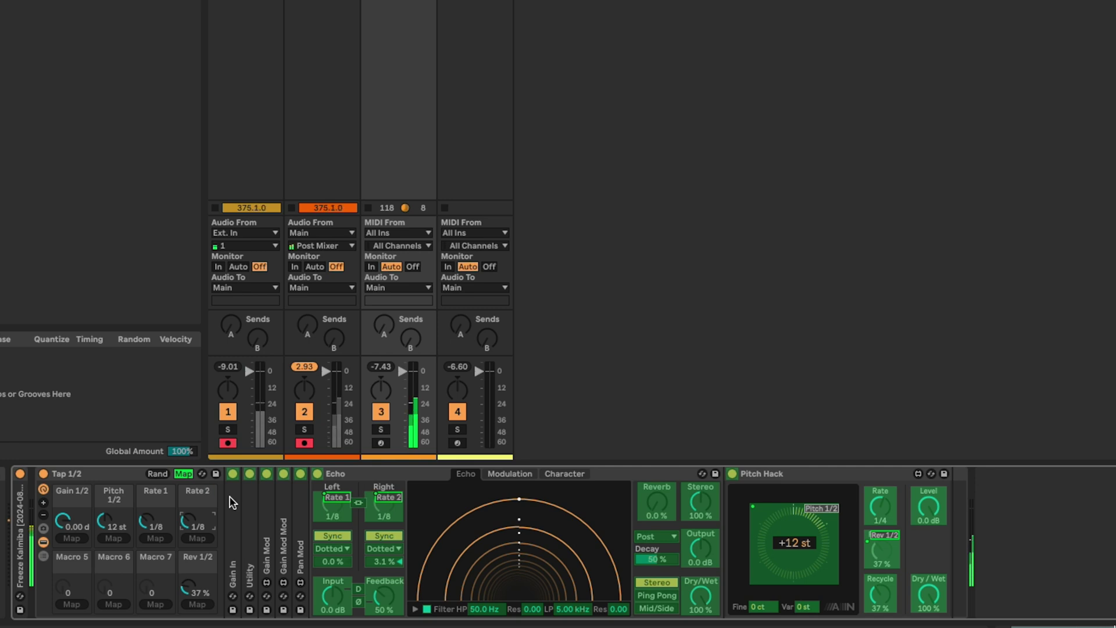
Map the Echo's Feedback to Macro 5 and rename the macro "FBK 1/2"
{"action": "left_click", "coordinate": [381, 596]}
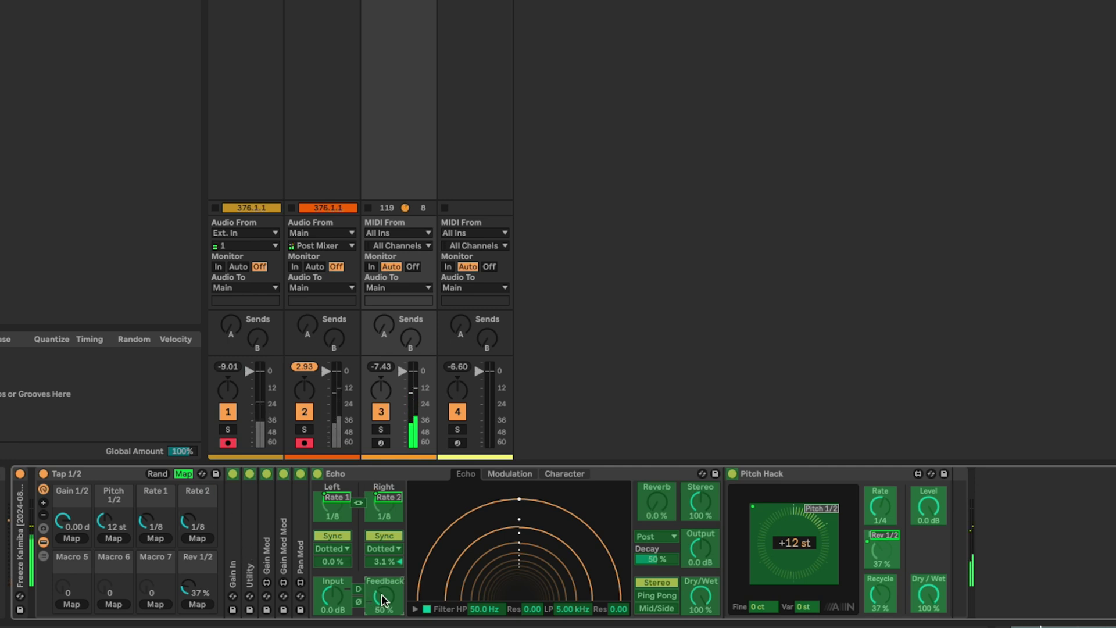
{"action": "left_click", "coordinate": [71, 604]}
{"action": "left_click", "coordinate": [87, 562]}
{"action": "key", "text": "ctrl+r"}
{"action": "type", "text": "FBK 1/2"}
{"action": "key", "text": "Return"}
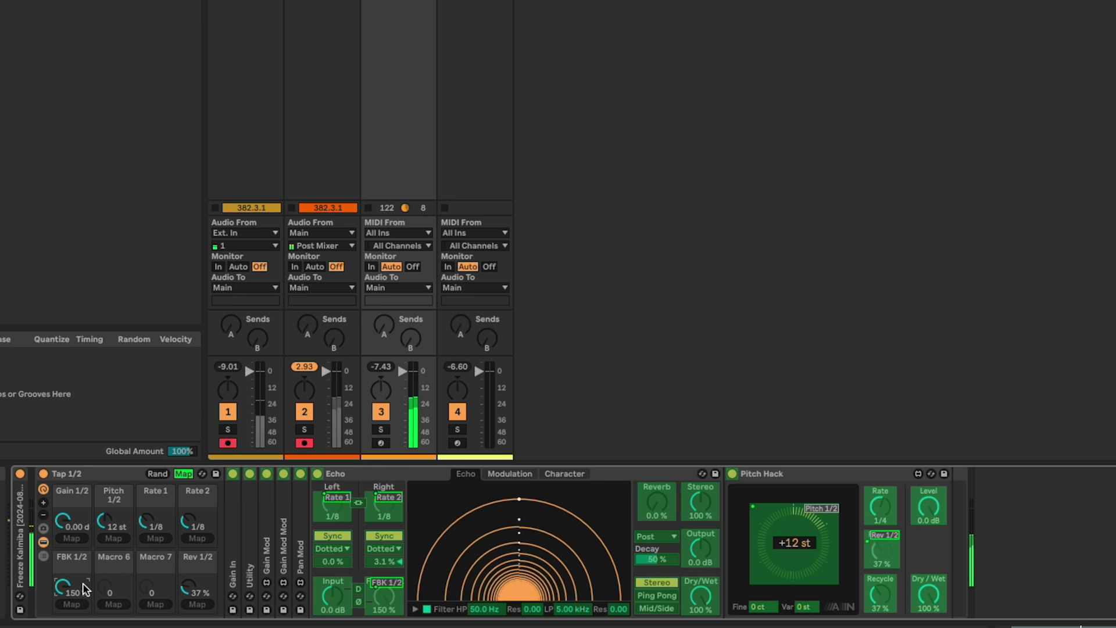
Reset the FBK 1/2 macro and set it to 62%
{"action": "left_click_drag", "start_coordinate": [74, 558], "coordinate": [75, 563]}
{"action": "left_click", "coordinate": [65, 587]}
{"action": "key", "text": "Delete"}
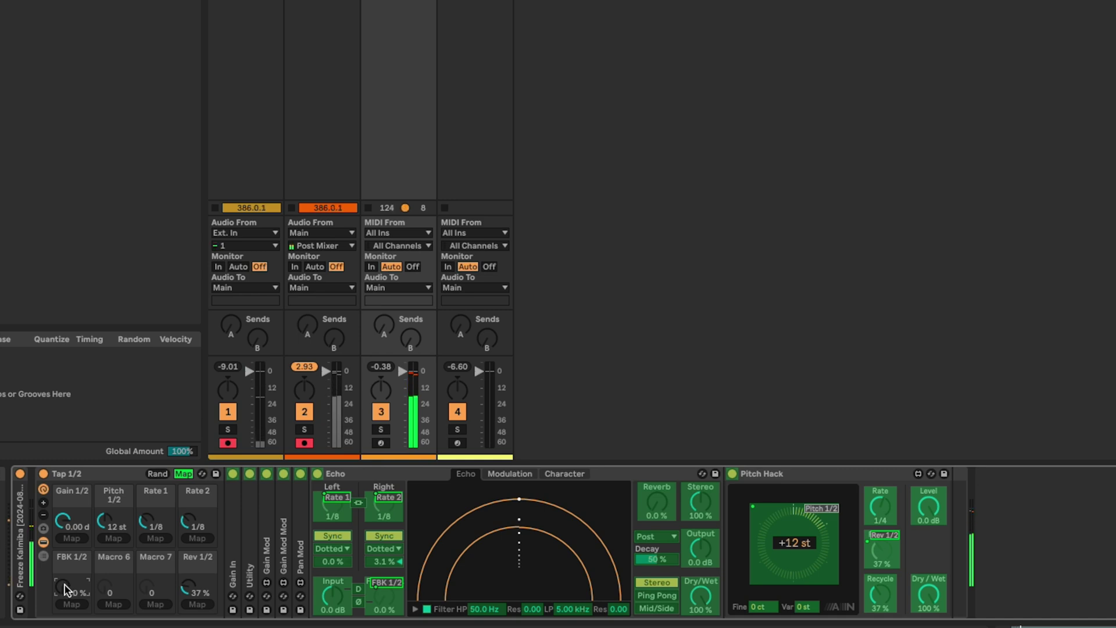
{"action": "left_click_drag", "start_coordinate": [54, 590], "coordinate": [55, 538]}
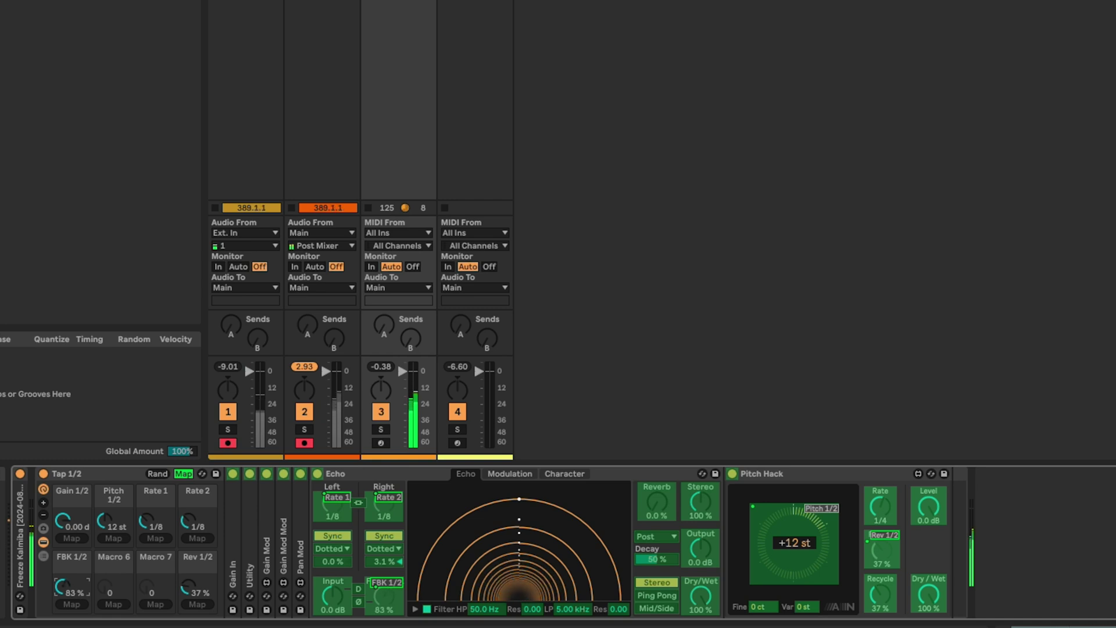
{"action": "left_click_drag", "start_coordinate": [55, 537], "coordinate": [62, 584]}
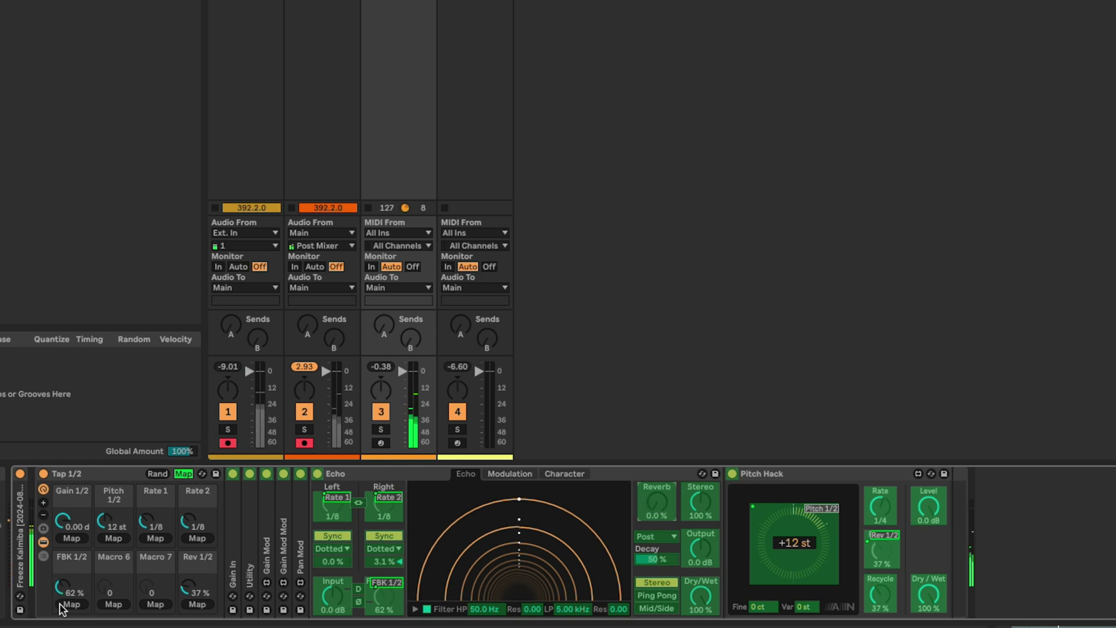
Map the Echo's Reverb level to Macro 6 and rename the macro "Verb 1/2"
{"action": "left_click", "coordinate": [114, 604]}
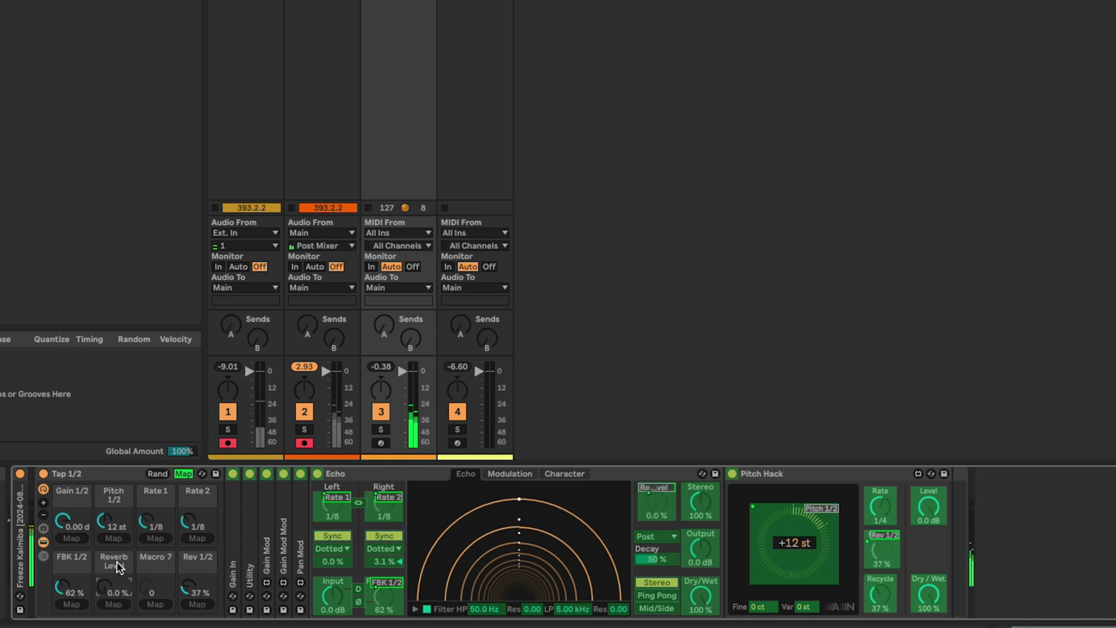
{"action": "left_click", "coordinate": [116, 560]}
{"action": "type", "text": "Verb 1/2"}
{"action": "key", "text": "Return"}
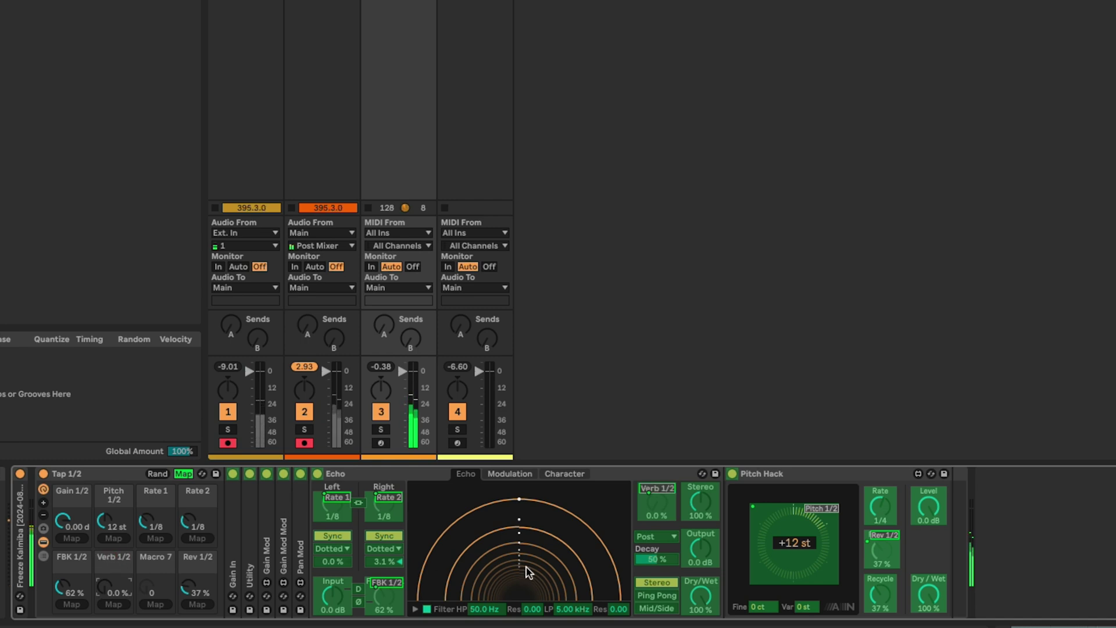
Leave macro mapping and switch the Echo's reverb location to Feedback
{"action": "left_click", "coordinate": [183, 473]}
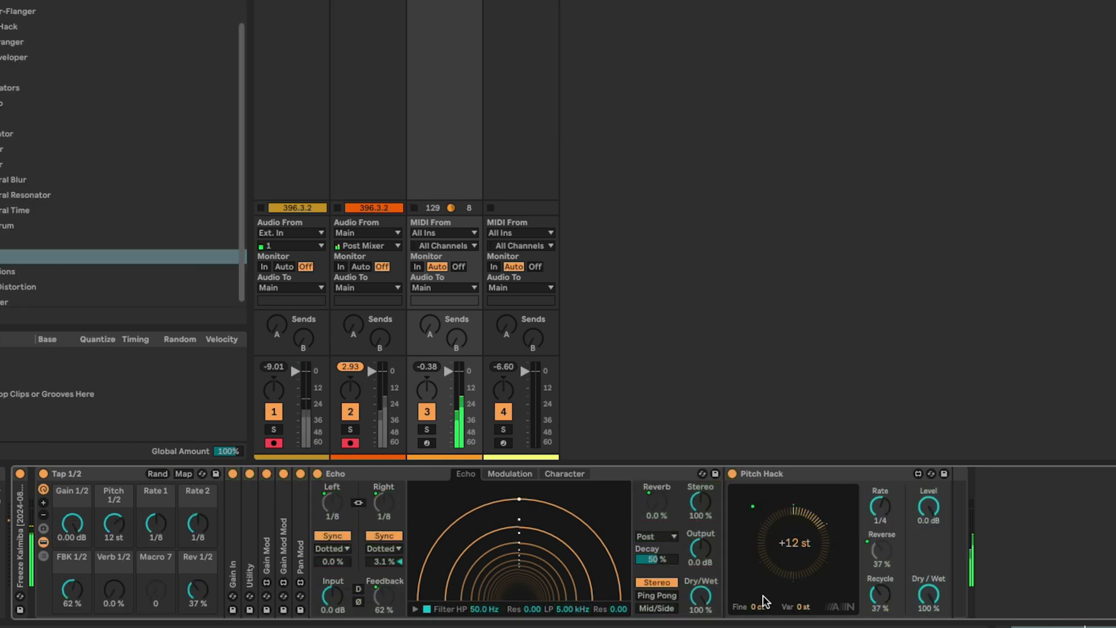
{"action": "left_click", "coordinate": [668, 536]}
{"action": "left_click", "coordinate": [670, 571]}
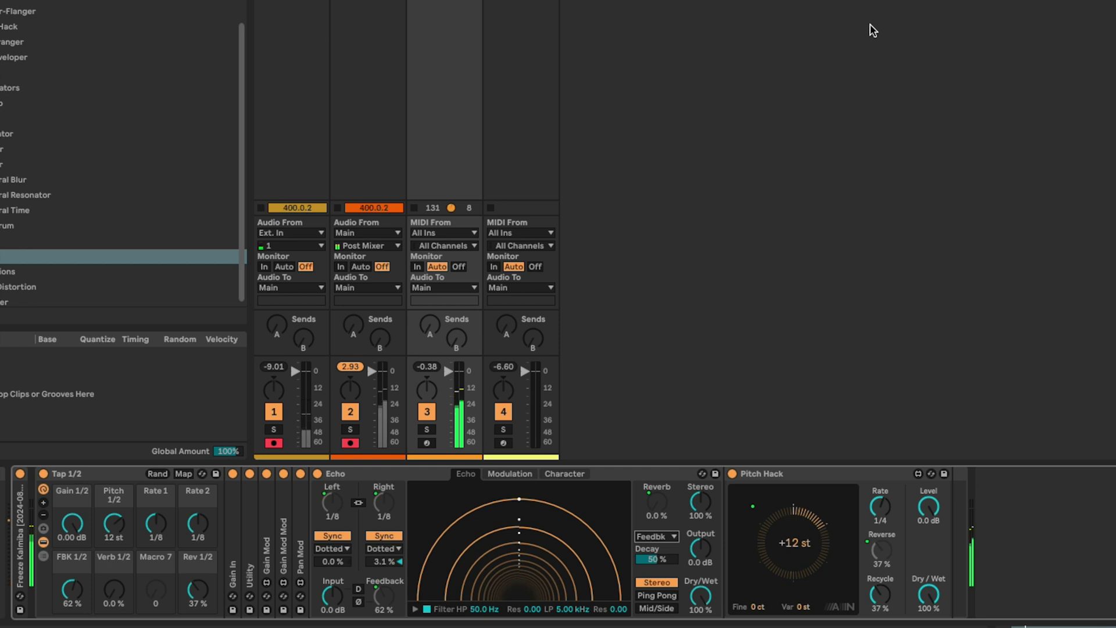
Map the Echo filter's low-pass frequency to Macro 7
{"action": "left_click", "coordinate": [153, 562]}
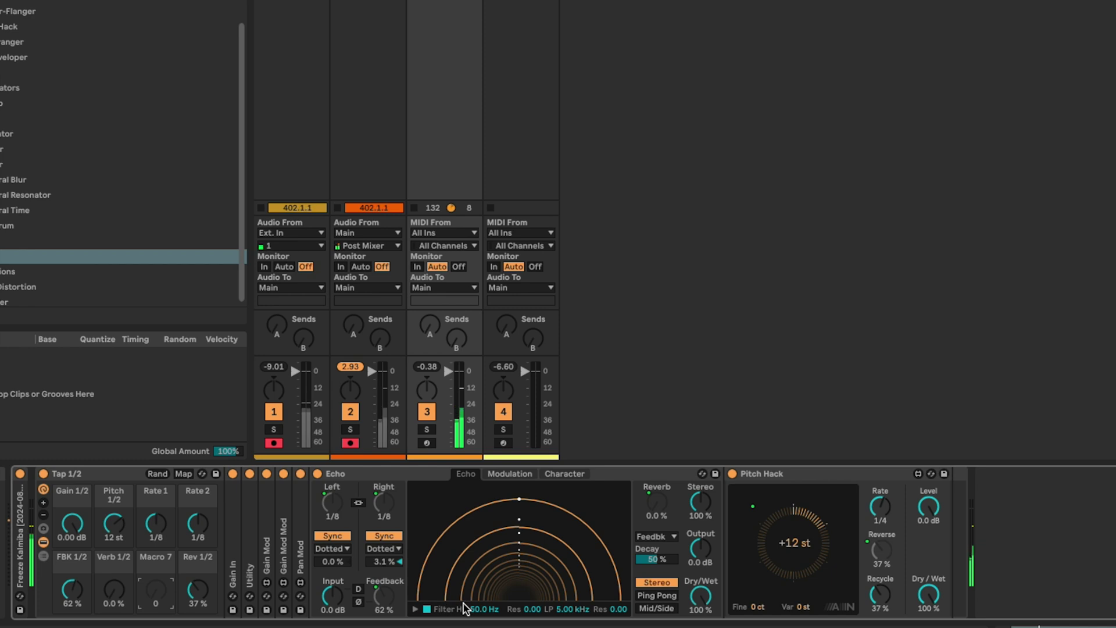
{"action": "left_click", "coordinate": [183, 473]}
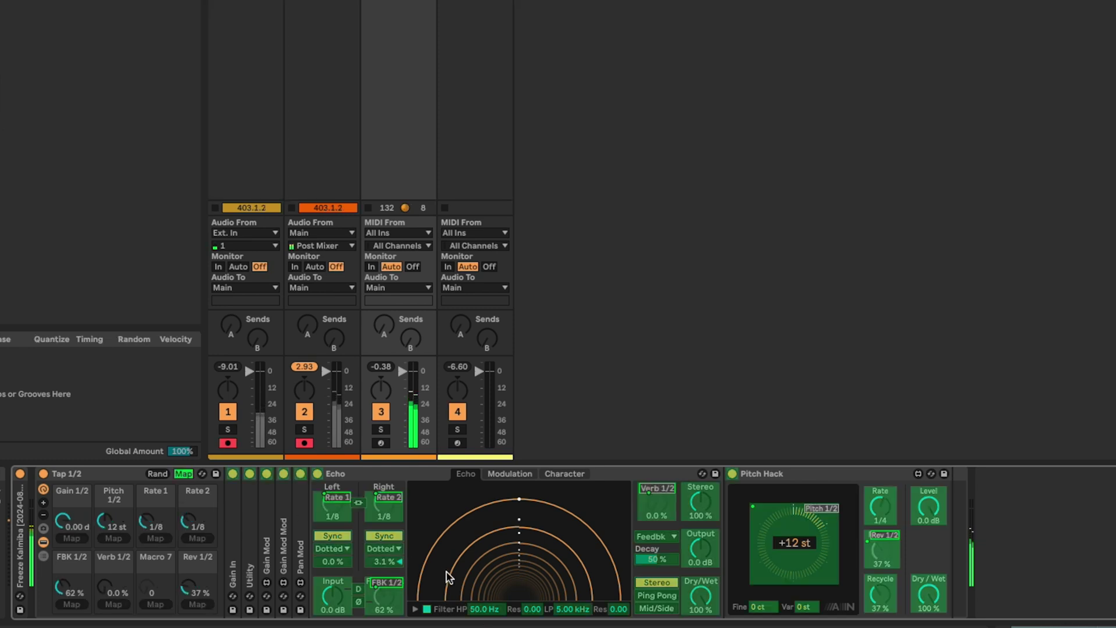
{"action": "left_click", "coordinate": [145, 602]}
{"action": "left_click", "coordinate": [572, 609]}
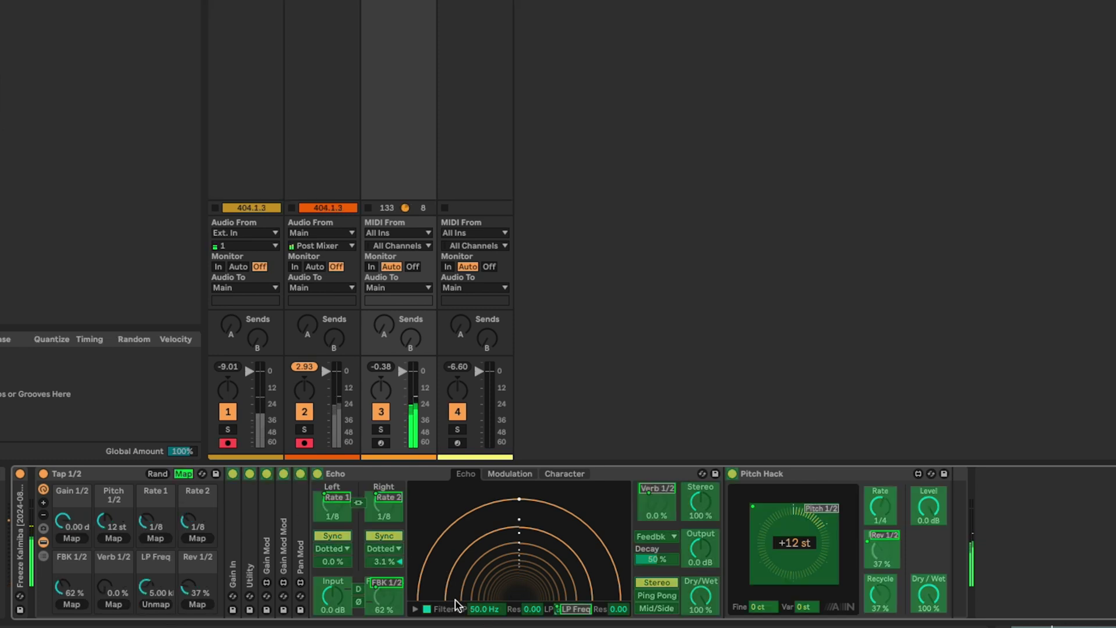
Map the Echo filter's high-pass frequency to Macro 7 as well and turn the macro up to 127
{"action": "left_click", "coordinate": [155, 604]}
{"action": "left_click", "coordinate": [486, 609]}
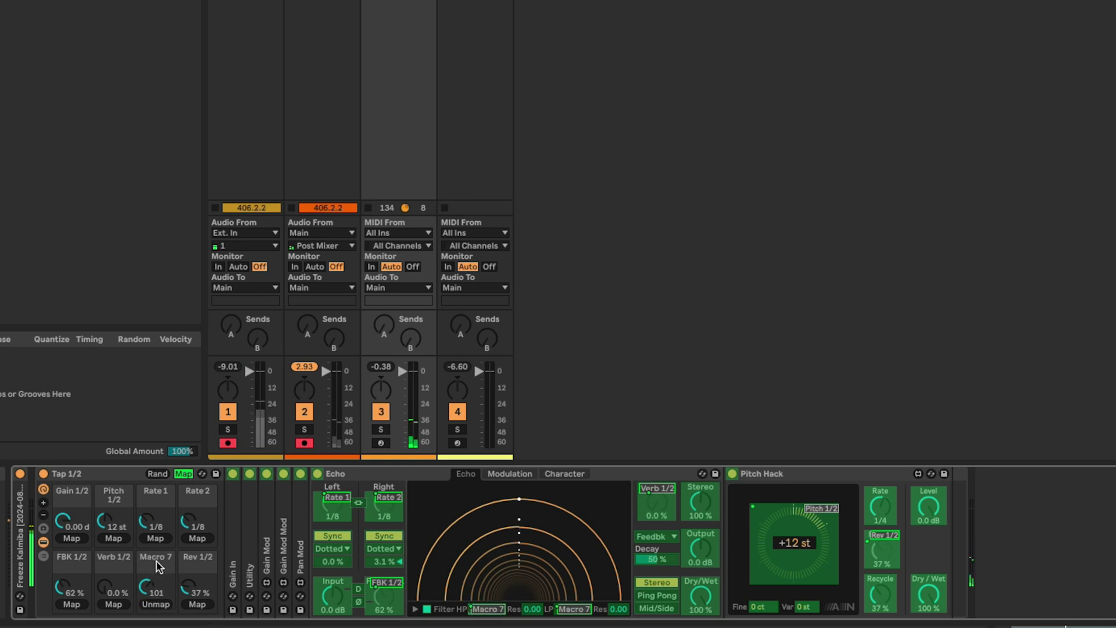
{"action": "left_click_drag", "start_coordinate": [147, 593], "coordinate": [148, 578]}
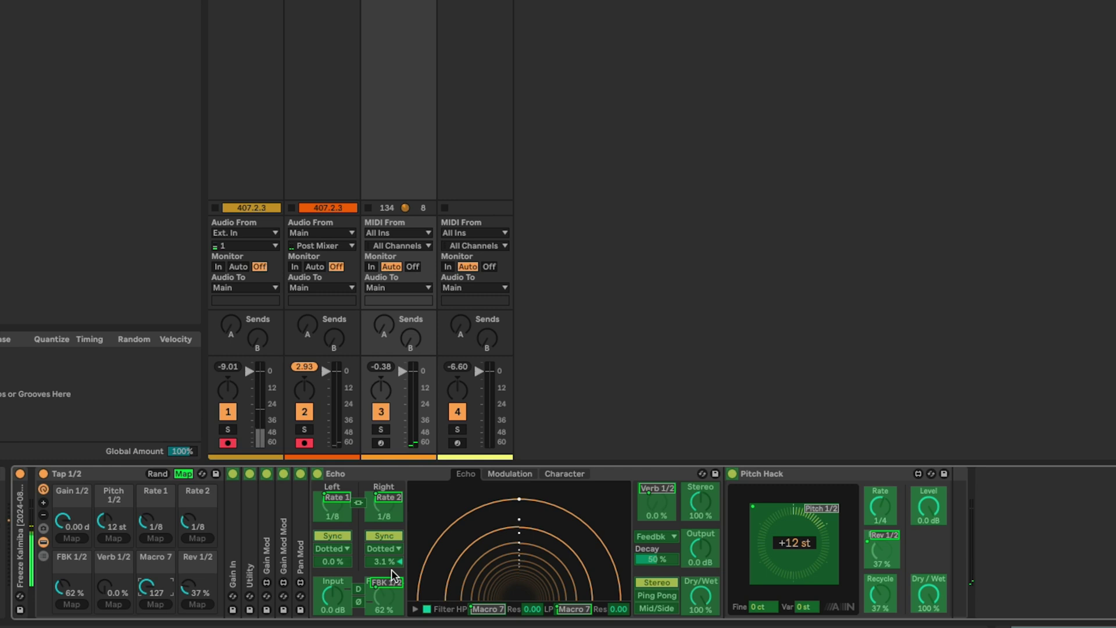
Show the Echo's filter curve and limit Macro 7's mapping ranges, lowering the high-pass maximum and raising the low-pass minimum to 119 Hz
{"action": "left_click", "coordinate": [415, 609]}
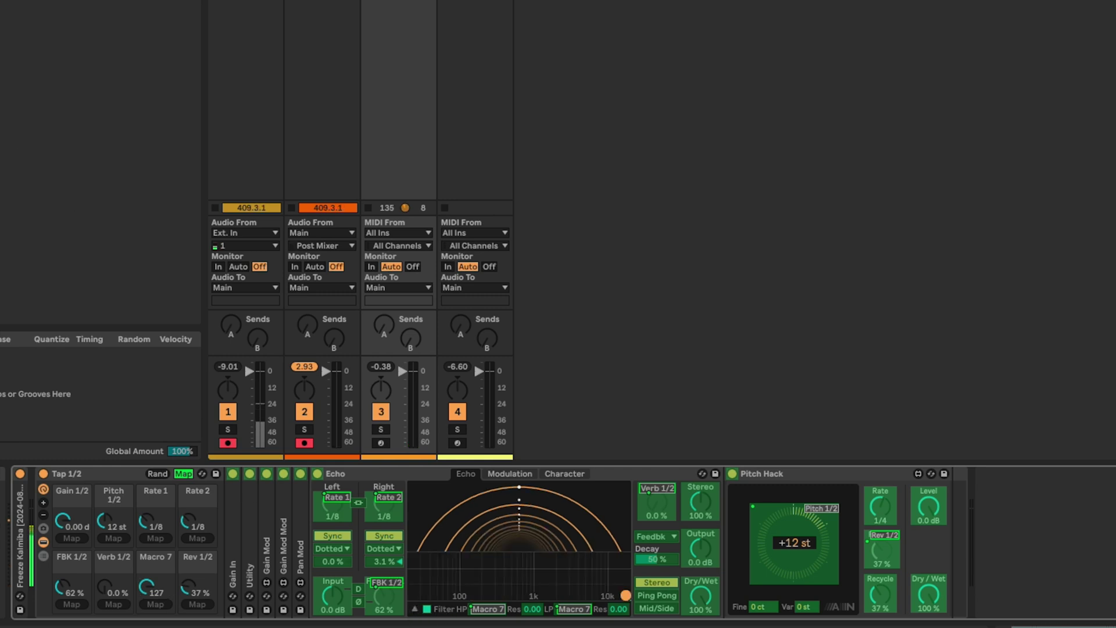
{"action": "left_click", "coordinate": [102, 162]}
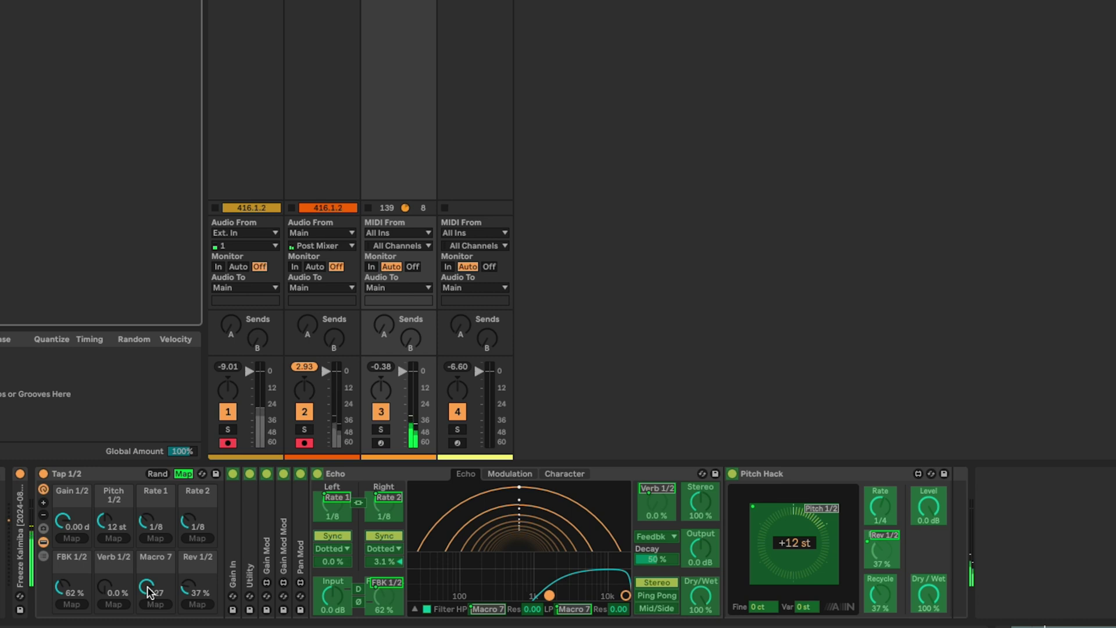
{"action": "left_click_drag", "start_coordinate": [147, 587], "coordinate": [147, 608]}
{"action": "left_click", "coordinate": [102, 174]}
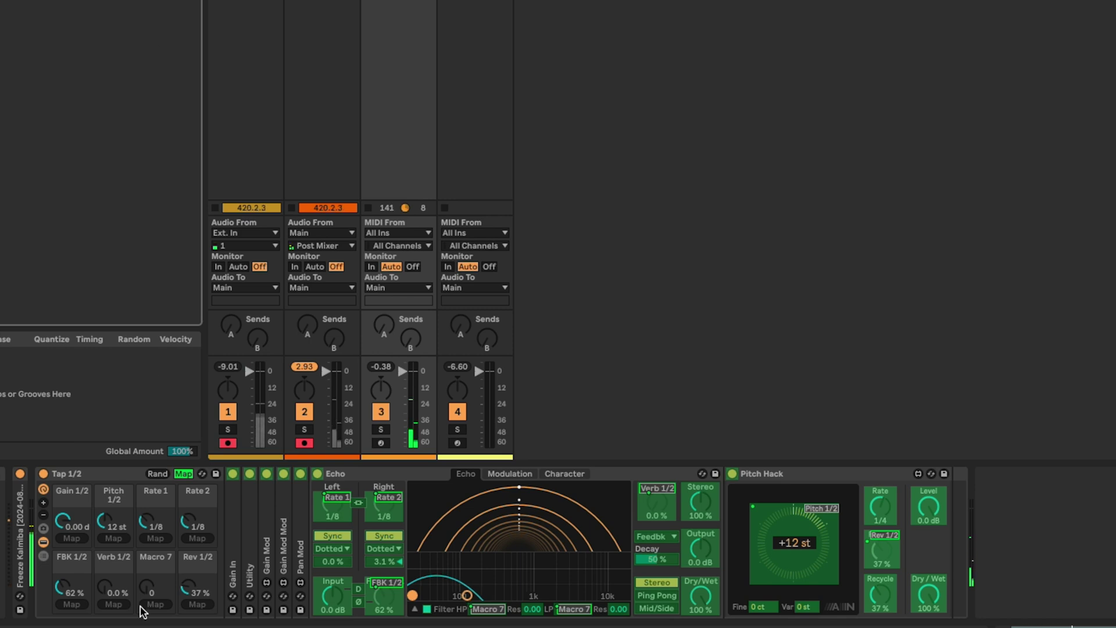
Leave macro mapping and rename Macro 7 "Filter 1/2"
{"action": "left_click", "coordinate": [183, 473]}
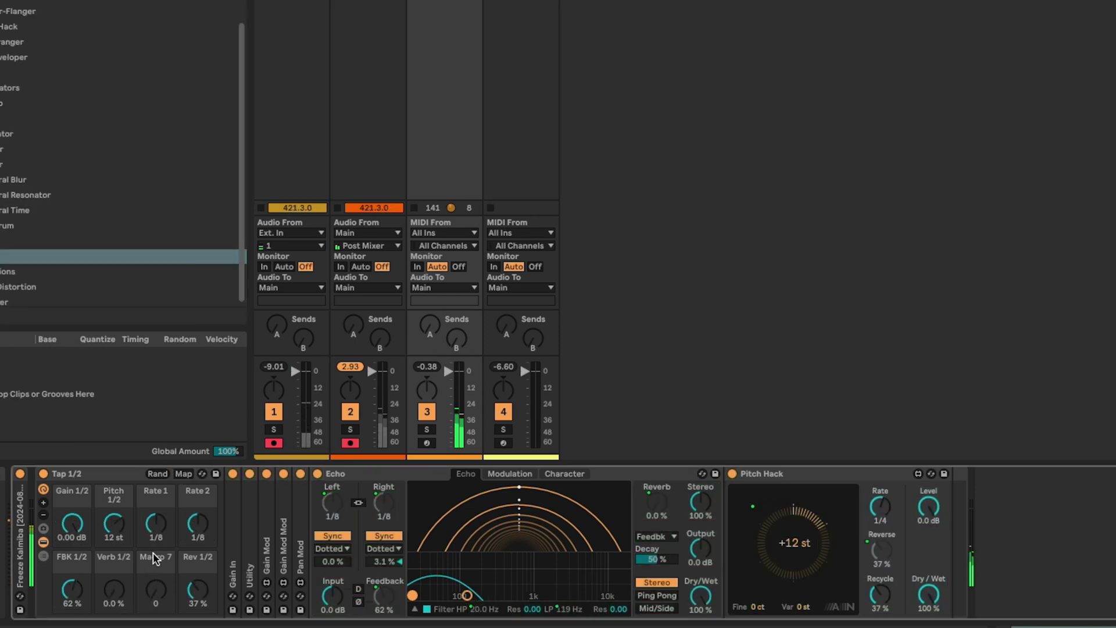
{"action": "key", "text": "ctrl+r"}
{"action": "type", "text": "Filter 1/2"}
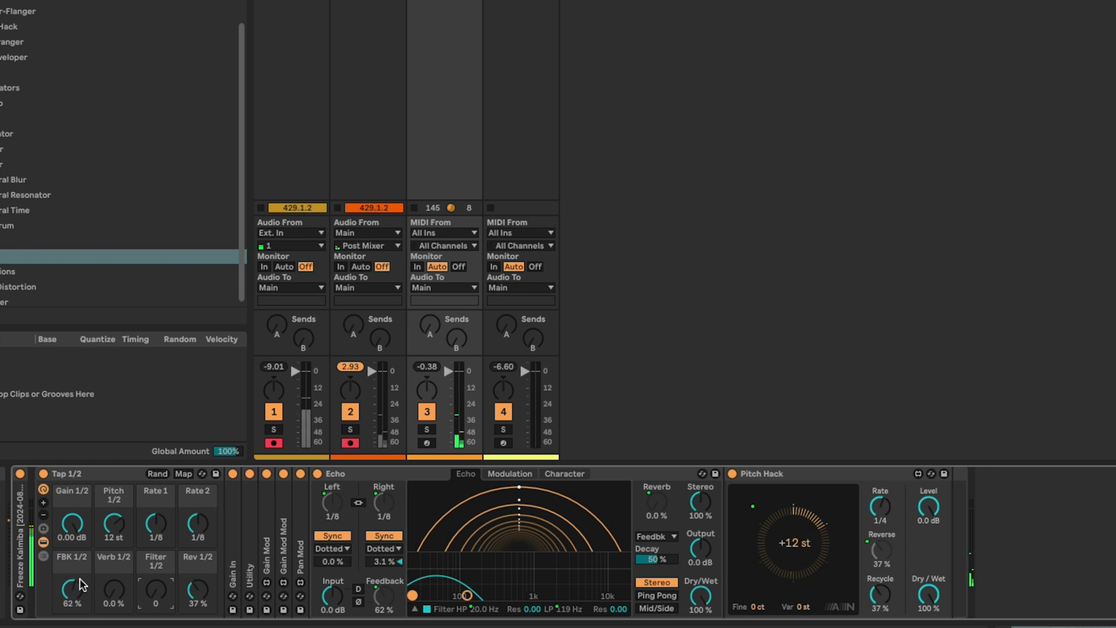
Set the Filter 1/2 macro to 71, Verb 1/2 to 5.5% and Rev 1/2 to 46%
{"action": "left_click_drag", "start_coordinate": [155, 589], "coordinate": [156, 520]}
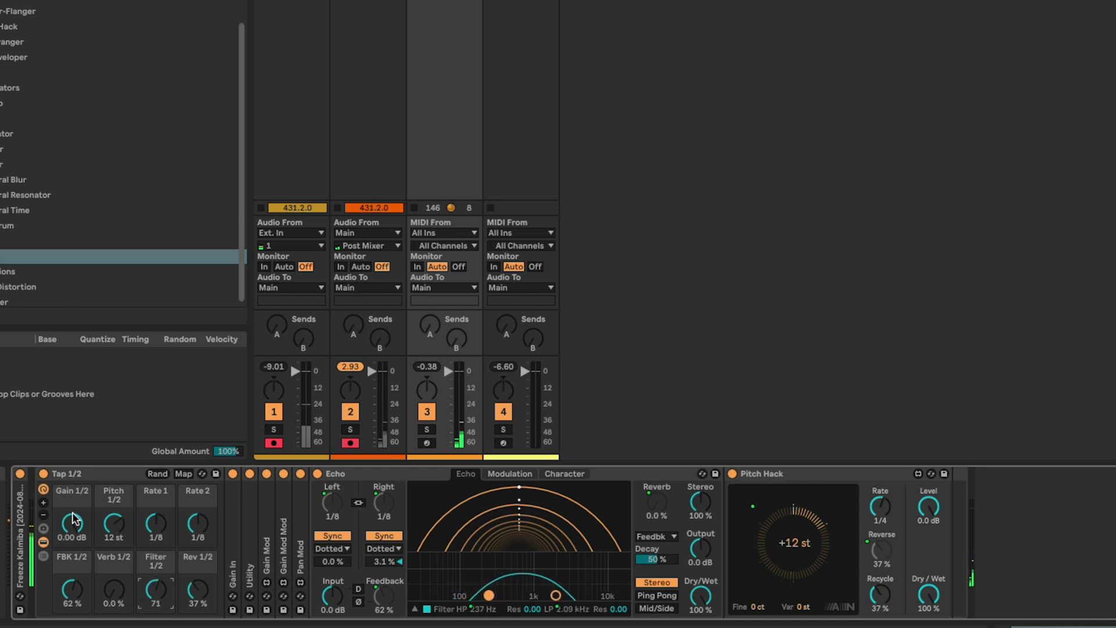
{"action": "mouse_move", "coordinate": [114, 589]}
{"action": "left_mouse_down"}
{"action": "mouse_move", "coordinate": [114, 555]}
{"action": "mouse_move", "coordinate": [114, 585]}
{"action": "left_mouse_up"}
{"action": "mouse_move", "coordinate": [197, 588]}
{"action": "left_mouse_down"}
{"action": "mouse_move", "coordinate": [198, 552]}
{"action": "mouse_move", "coordinate": [198, 586]}
{"action": "left_mouse_up"}
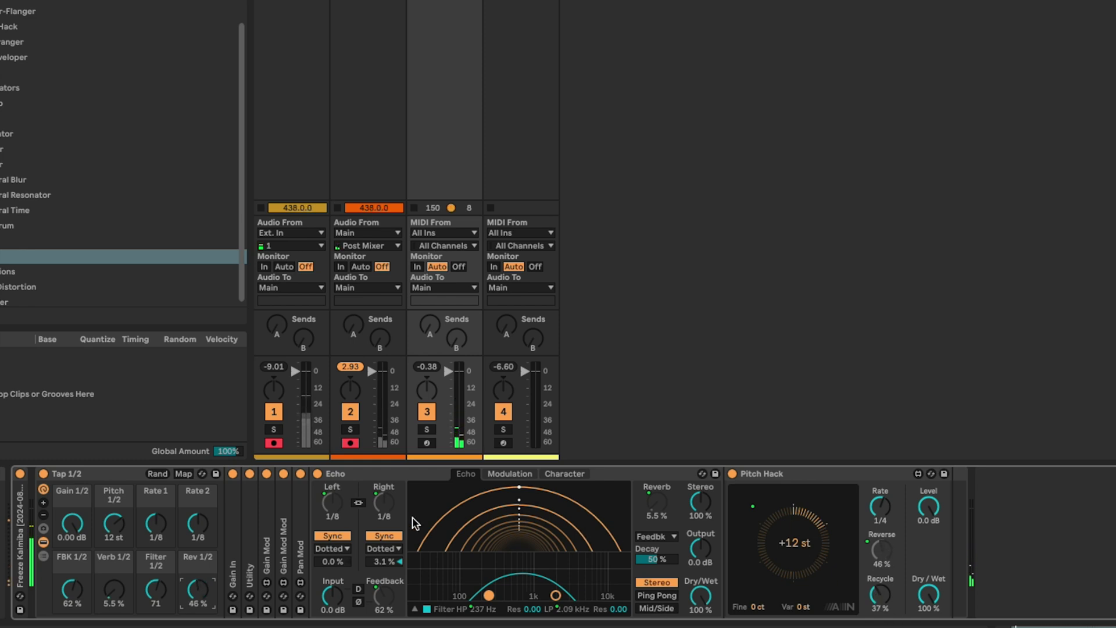
Map Pitch Hack's Recycle to the FBK 1/2 macro as well, leave macro mapping and lower FBK 1/2 to 41
{"action": "left_click", "coordinate": [184, 474]}
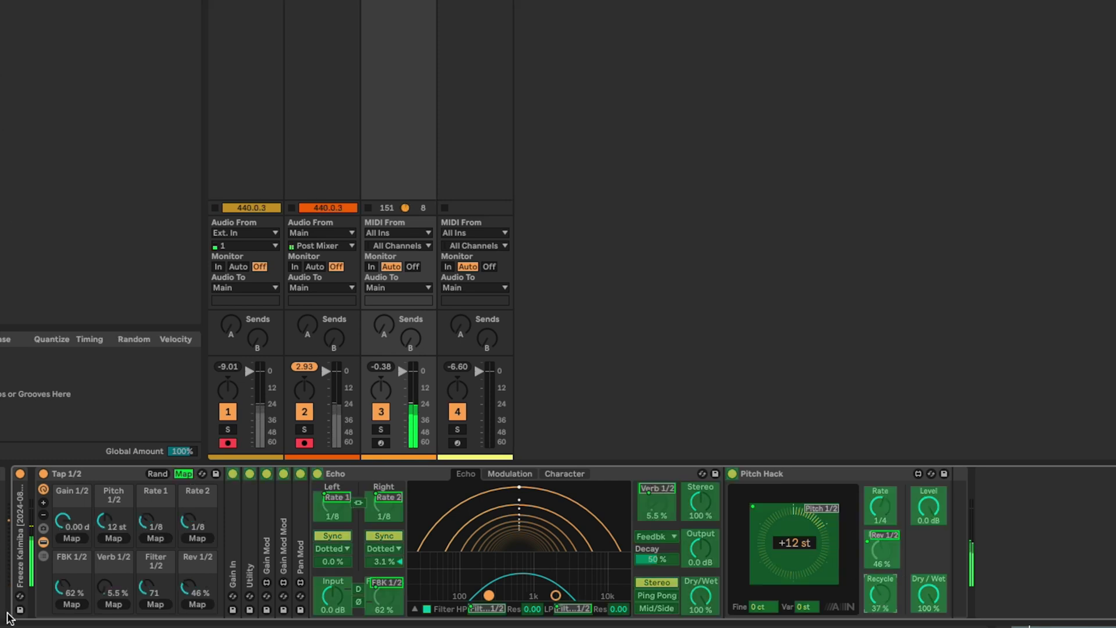
{"action": "left_click", "coordinate": [65, 604]}
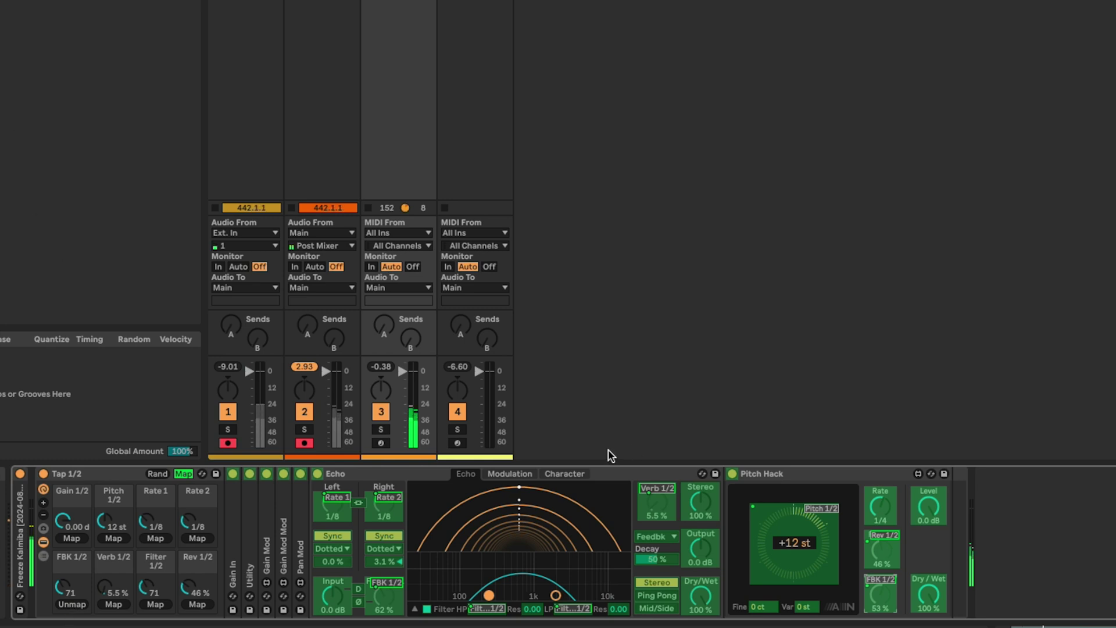
{"action": "left_click", "coordinate": [183, 473]}
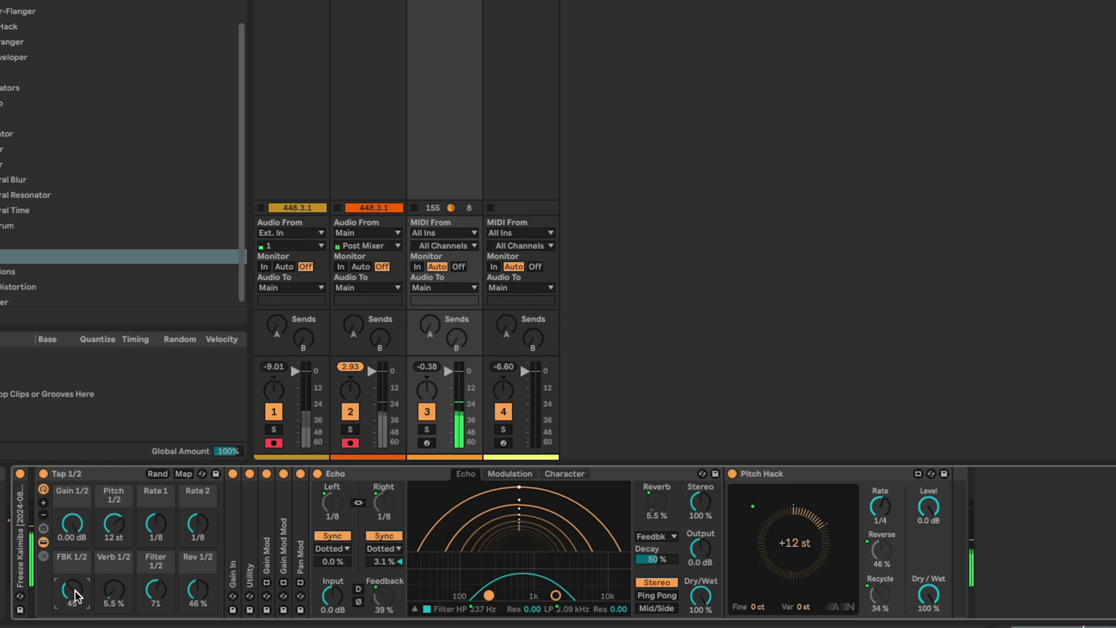
Group the Tap 1/2 rack into a new outer Audio Effect Rack and show that rack's chain list
{"action": "left_click", "coordinate": [89, 473]}
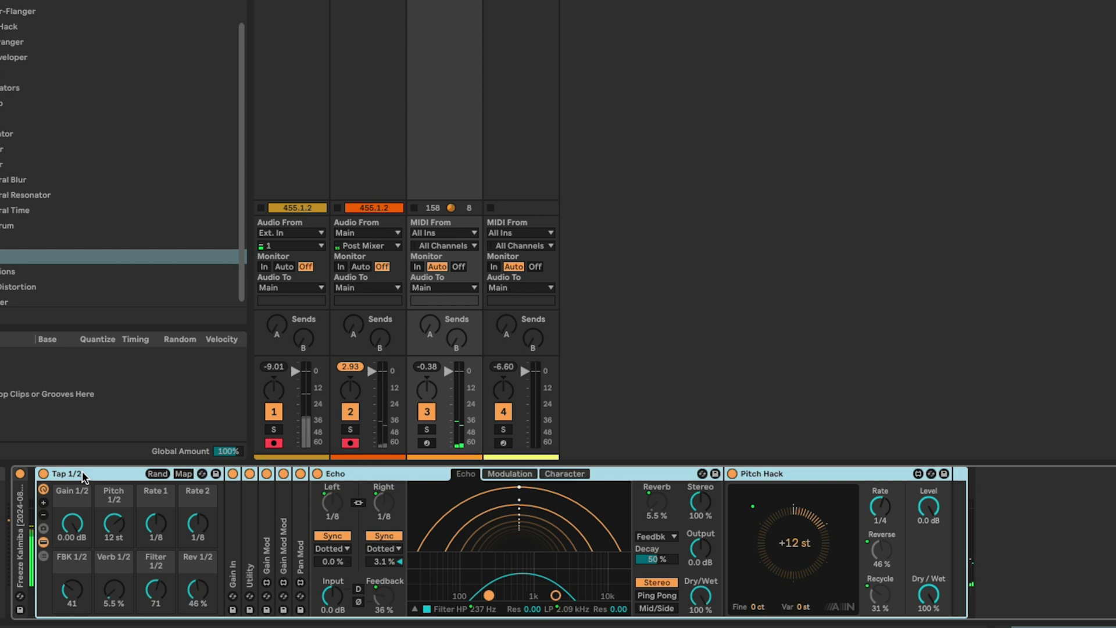
{"action": "key", "text": "ctrl+g"}
{"action": "left_click", "coordinate": [43, 490]}
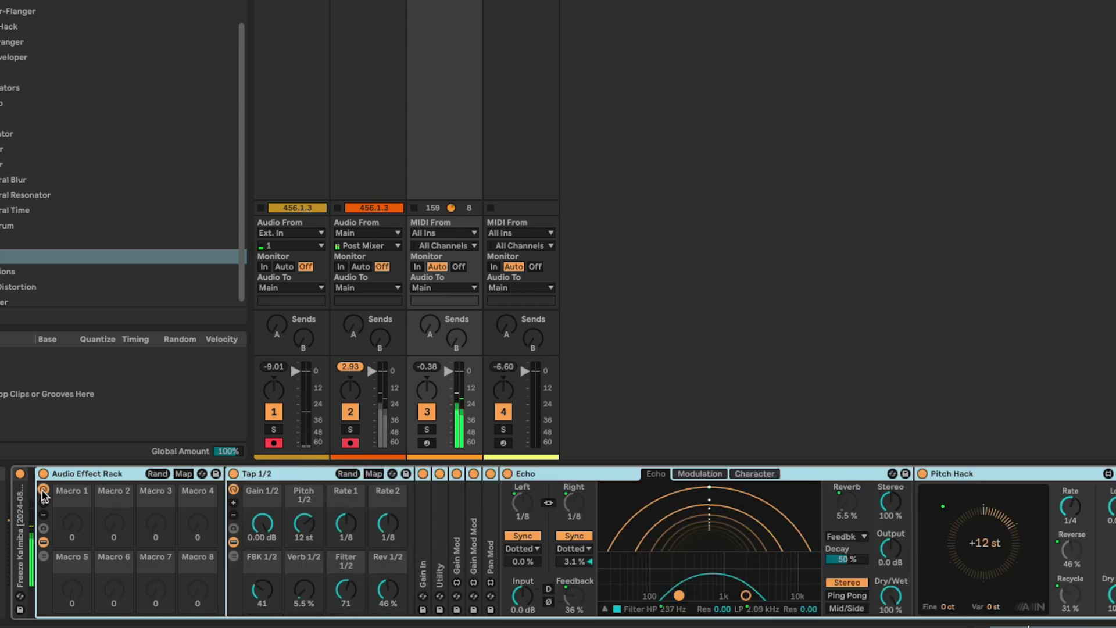
{"action": "left_click", "coordinate": [43, 556]}
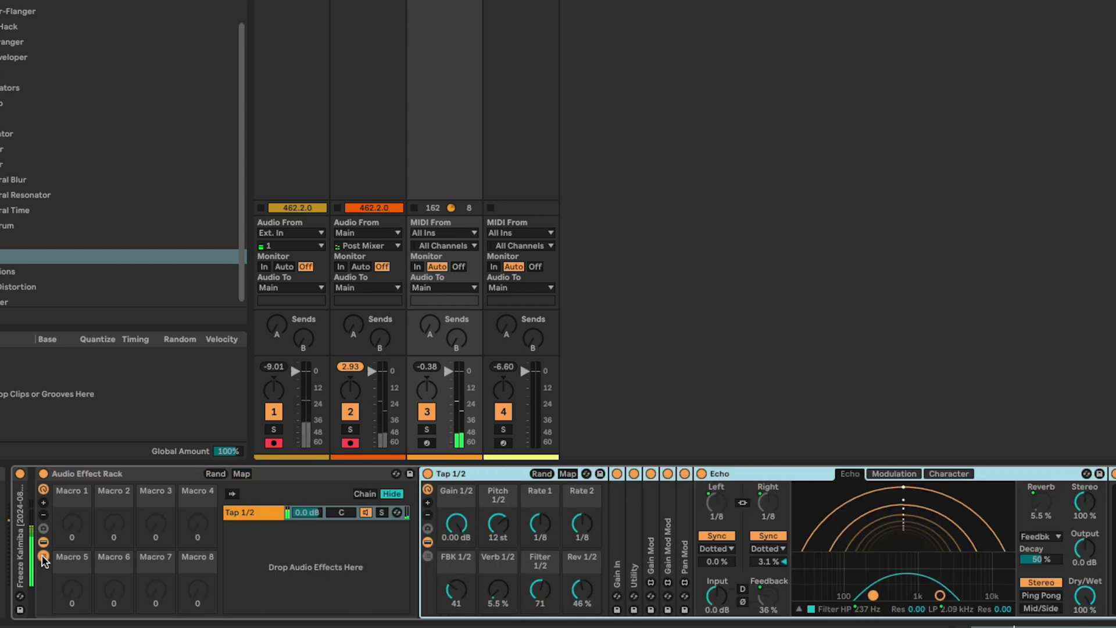
Duplicate the Tap 1/2 chain in the outer rack and rename the copy "Tap 3/4"
{"action": "left_click", "coordinate": [246, 514]}
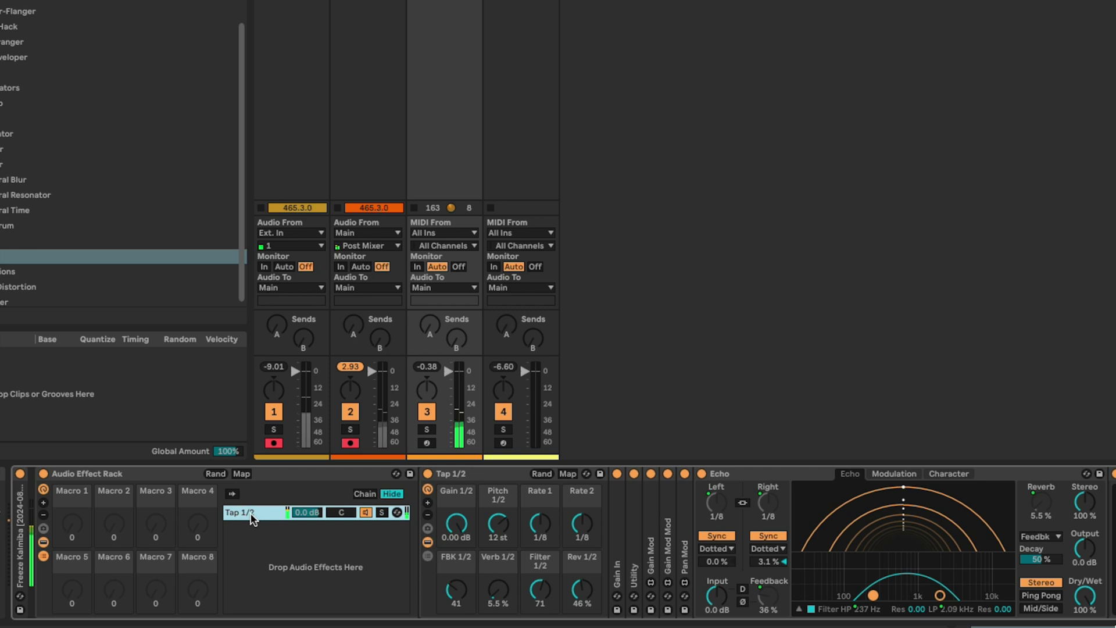
{"action": "key", "text": "ctrl+d"}
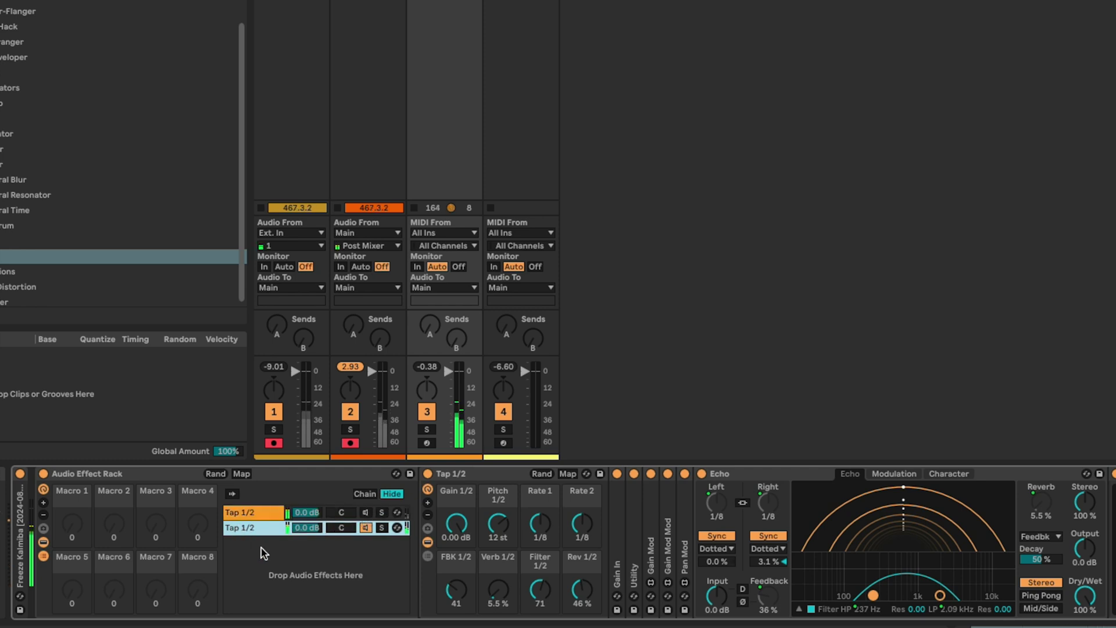
{"action": "key", "text": "ctrl+r"}
{"action": "type", "text": "Tap 3/4"}
{"action": "key", "text": "Return"}
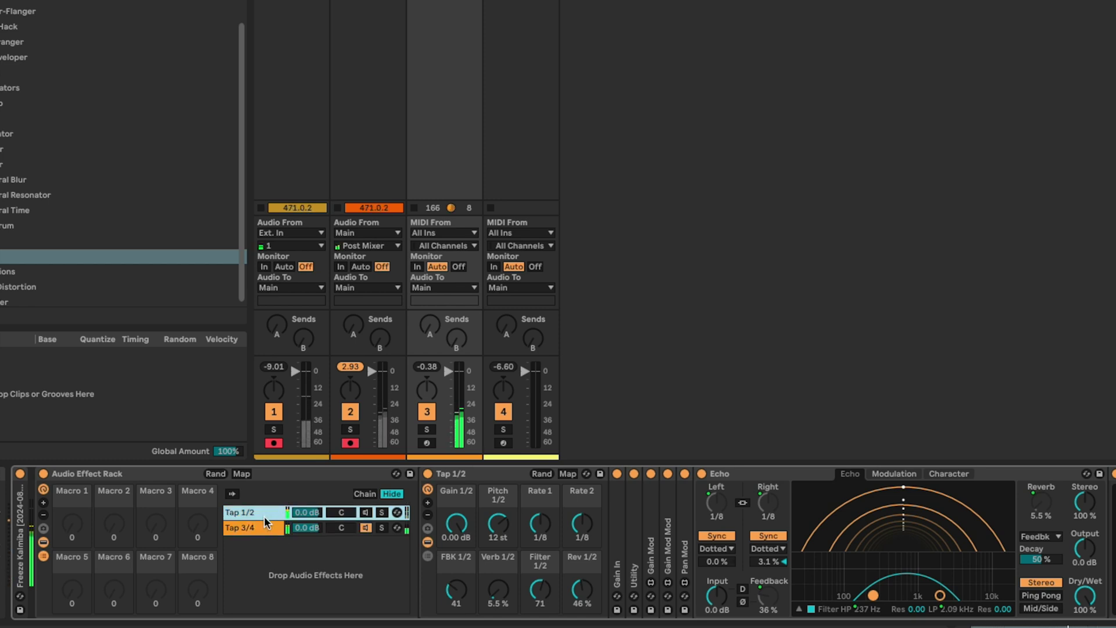
Rename the inner rack of the duplicated chain "Tap 3/4"
{"action": "left_click", "coordinate": [463, 468]}
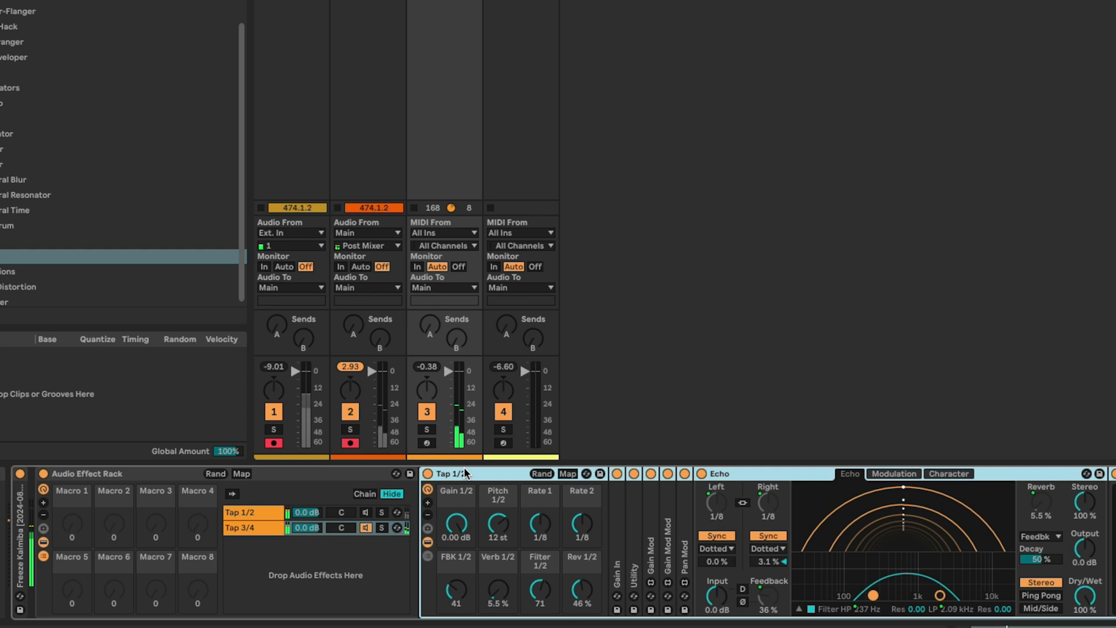
{"action": "key", "text": "ctrl+r"}
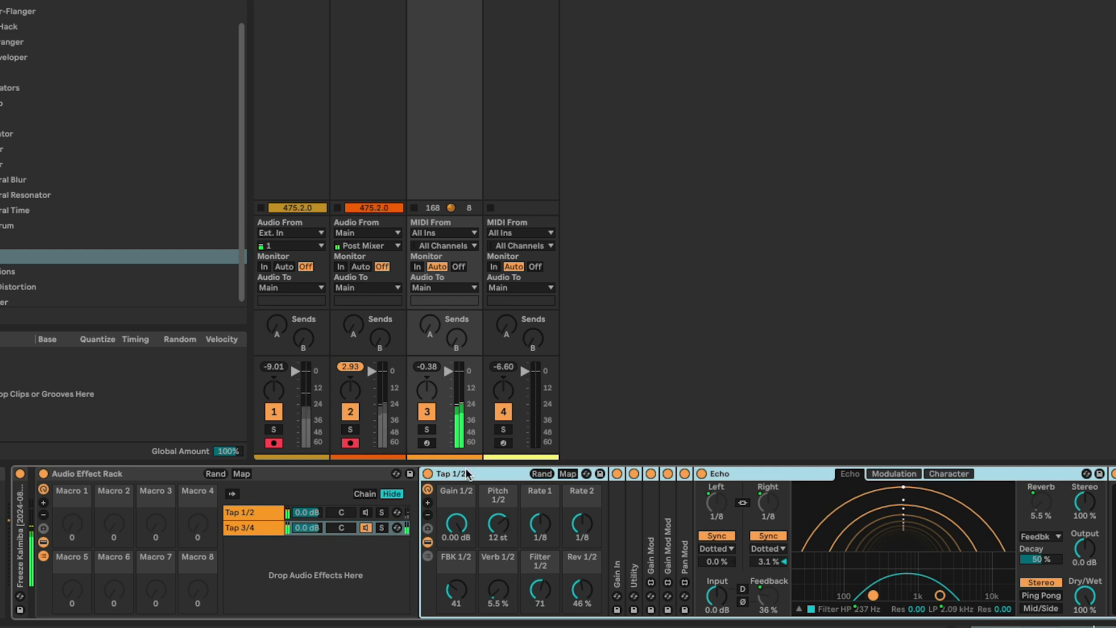
{"action": "type", "text": "Tap"}
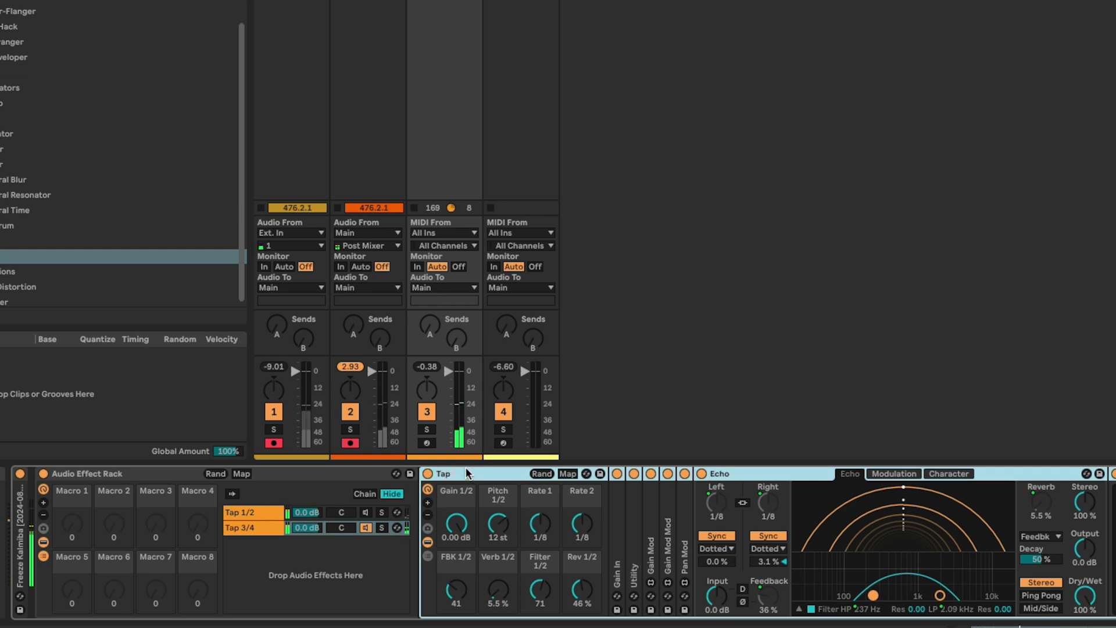
{"action": "type", "text": " 3/4"}
Rename the Tap 3/4 rack's gain and pitch macros "Gain 3/4" and "Pitch 3/4"
{"action": "left_click", "coordinate": [454, 493]}
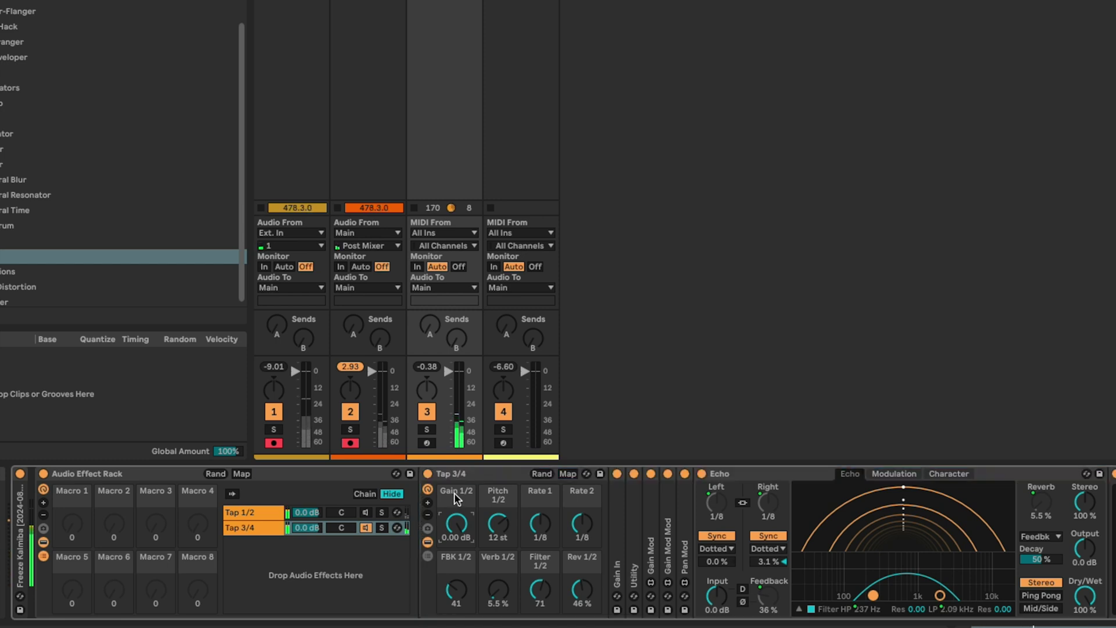
{"action": "key", "text": "ctrl+r"}
{"action": "type", "text": "Gain 3/4"}
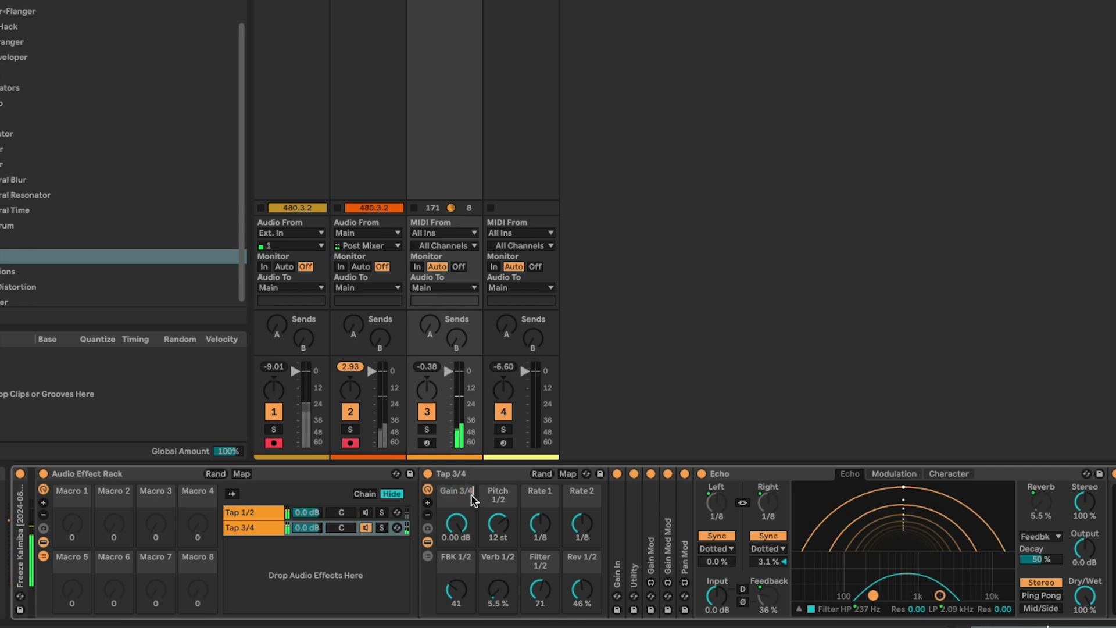
{"action": "left_click", "coordinate": [506, 504]}
{"action": "key", "text": "ctrl+r"}
{"action": "type", "text": "Pitch 3/4"}
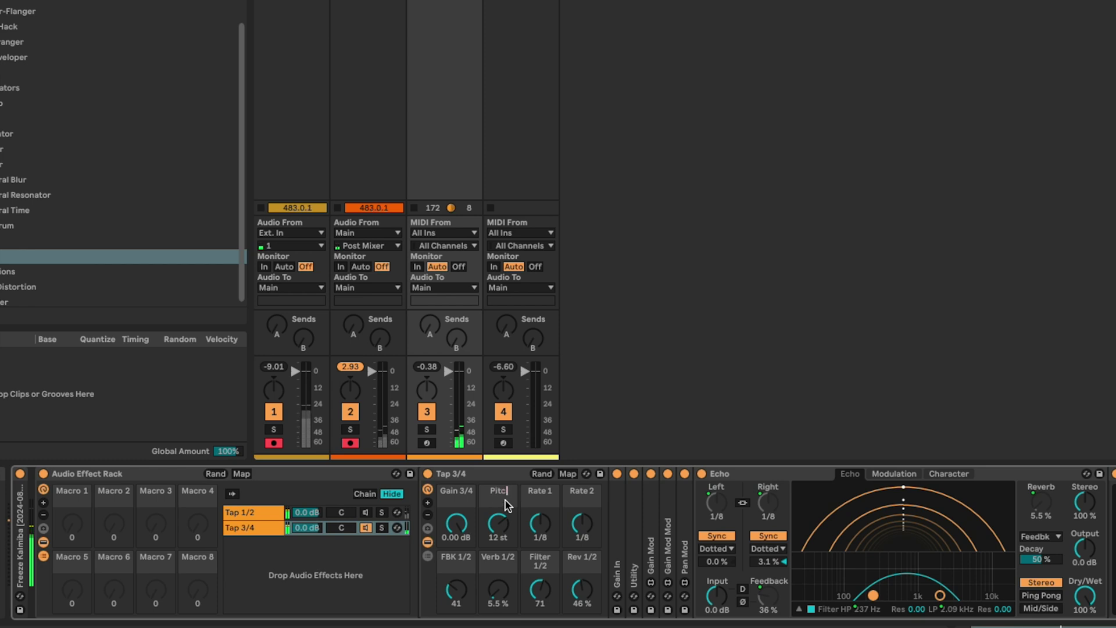
{"action": "key", "text": "Return"}
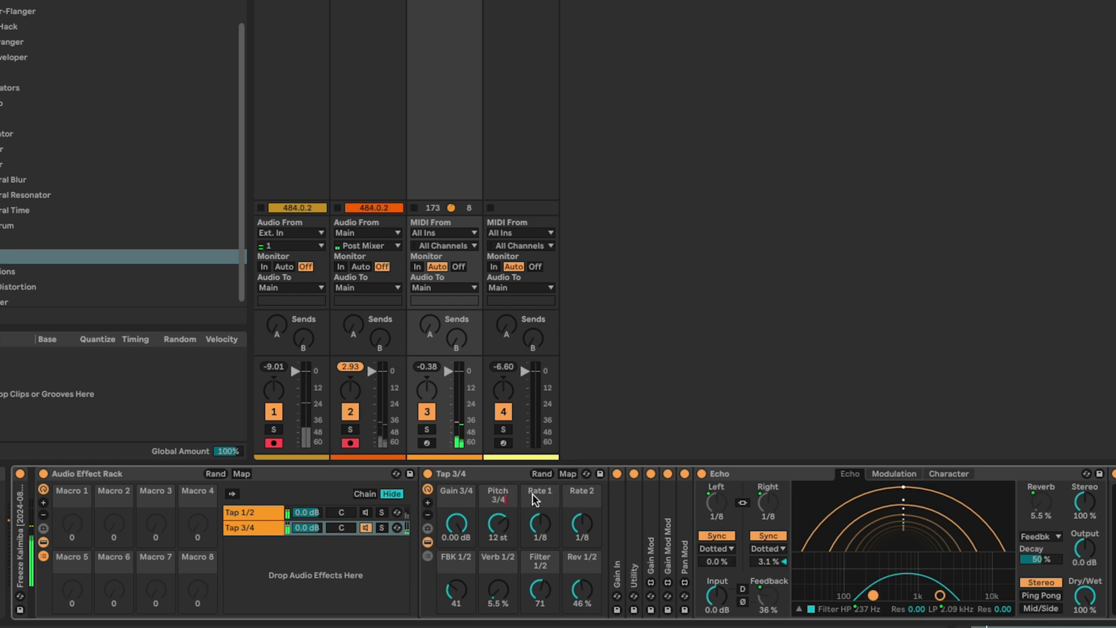
Rename the Tap 3/4 rack's two rate macros "Rate 3" and "Rate 4"
{"action": "left_click", "coordinate": [527, 496]}
{"action": "key", "text": "ctrl+r"}
{"action": "type", "text": "Rate 3"}
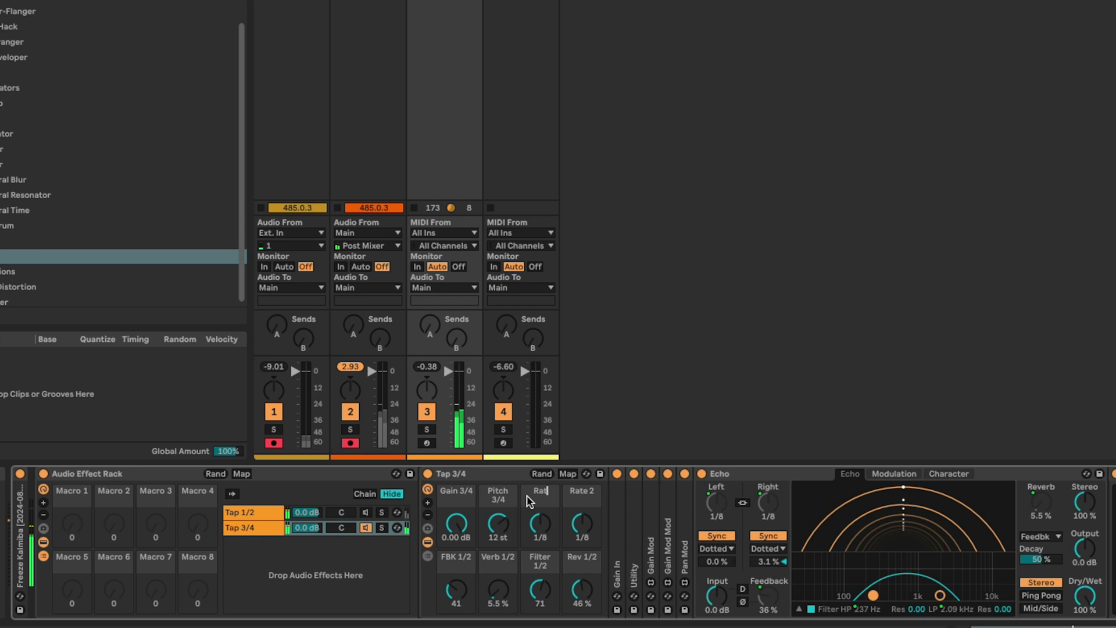
{"action": "left_click", "coordinate": [591, 501]}
{"action": "left_click", "coordinate": [590, 501]}
{"action": "key", "text": "ctrl+r"}
{"action": "type", "text": "Rate 4"}
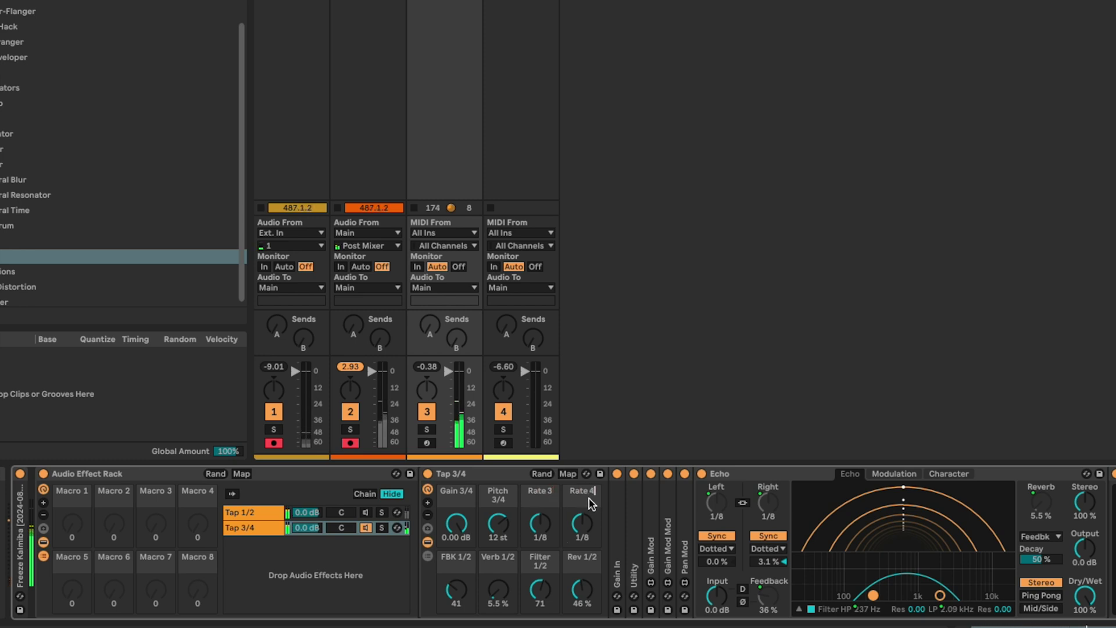
{"action": "key", "text": "Return"}
Rename the Tap 3/4 rack's feedback and reverb macros "FBK 3/4" and "Verb 3/4"
{"action": "left_click", "coordinate": [465, 559]}
{"action": "key", "text": "ctrl+r"}
{"action": "key", "text": "BackSpace"}
{"action": "type", "text": "FBK 3/4"}
{"action": "key", "text": "Return"}
{"action": "left_click", "coordinate": [497, 559]}
{"action": "key", "text": "ctrl+r"}
{"action": "key", "text": "BackSpace"}
{"action": "type", "text": "Verb 3/4"}
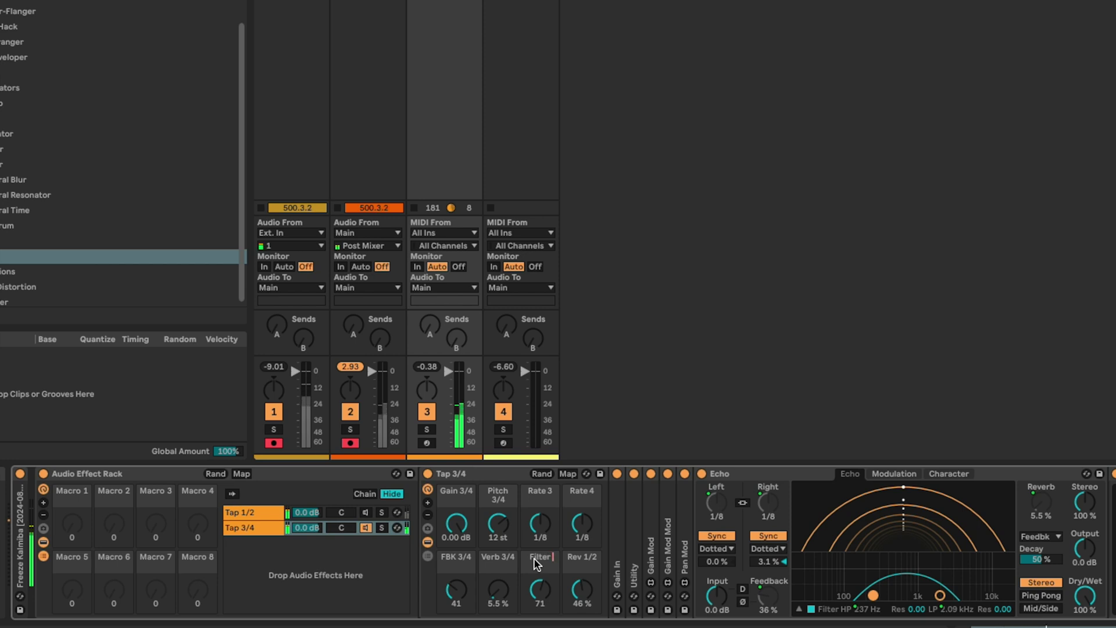
Rename the Tap 3/4 rack's filter and reverse macros "Filter 3/4" and "Rev 3/4"
{"action": "left_click", "coordinate": [592, 560]}
{"action": "key", "text": "ctrl+r"}
{"action": "type", "text": "Rev"}
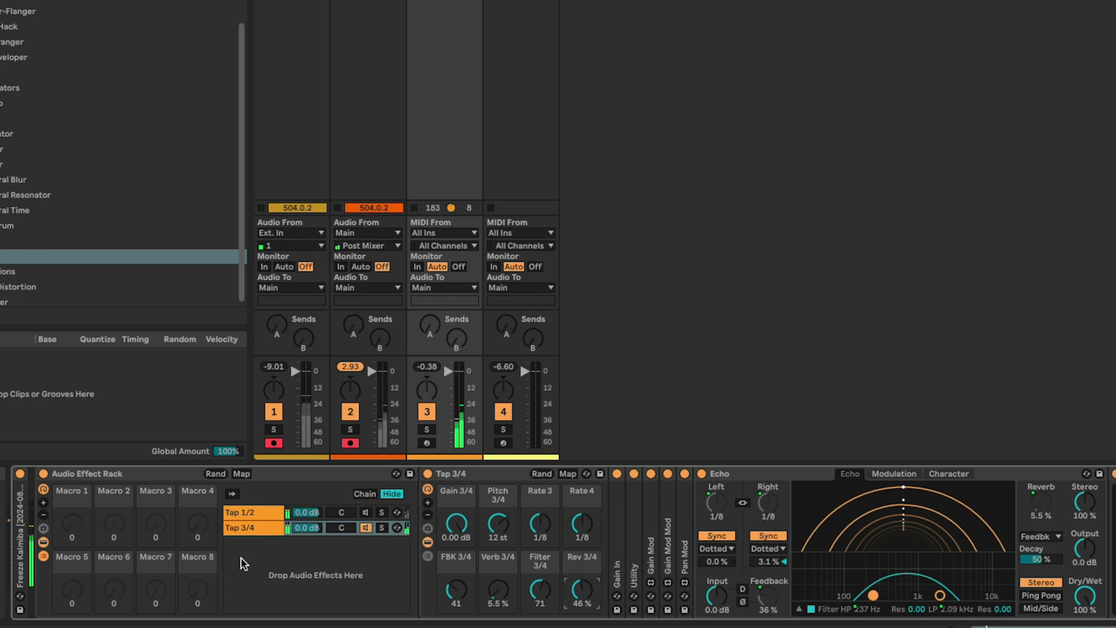
Increase the outer Audio Effect Rack's visible macros to 16
{"action": "left_click", "coordinate": [44, 502]}
{"action": "left_click", "coordinate": [44, 502]}
{"action": "left_click", "coordinate": [43, 502]}
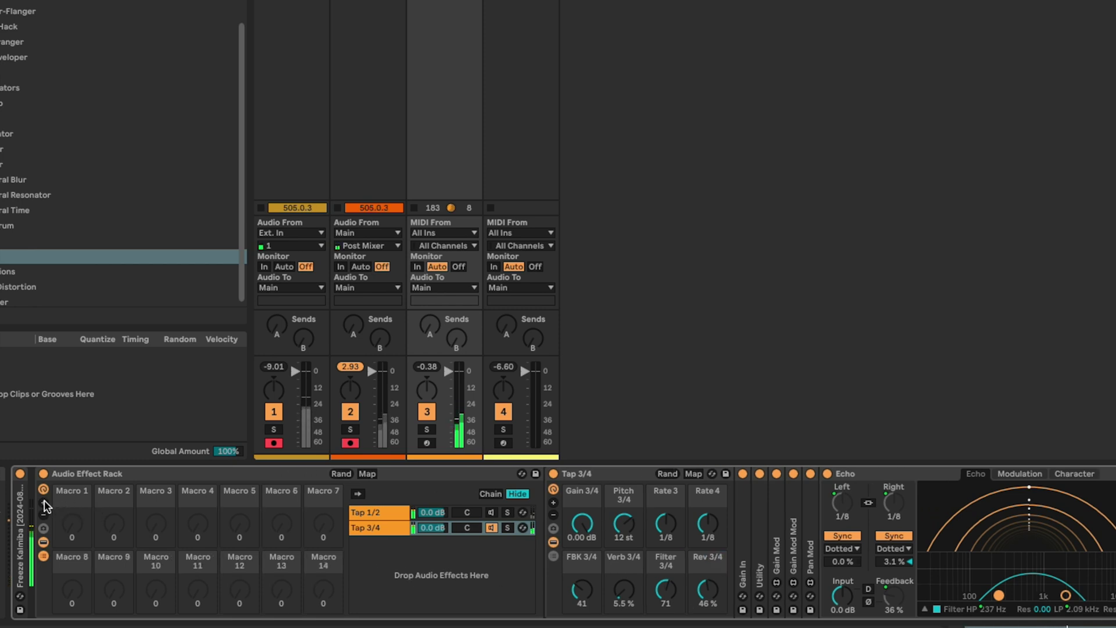
{"action": "left_click", "coordinate": [43, 502]}
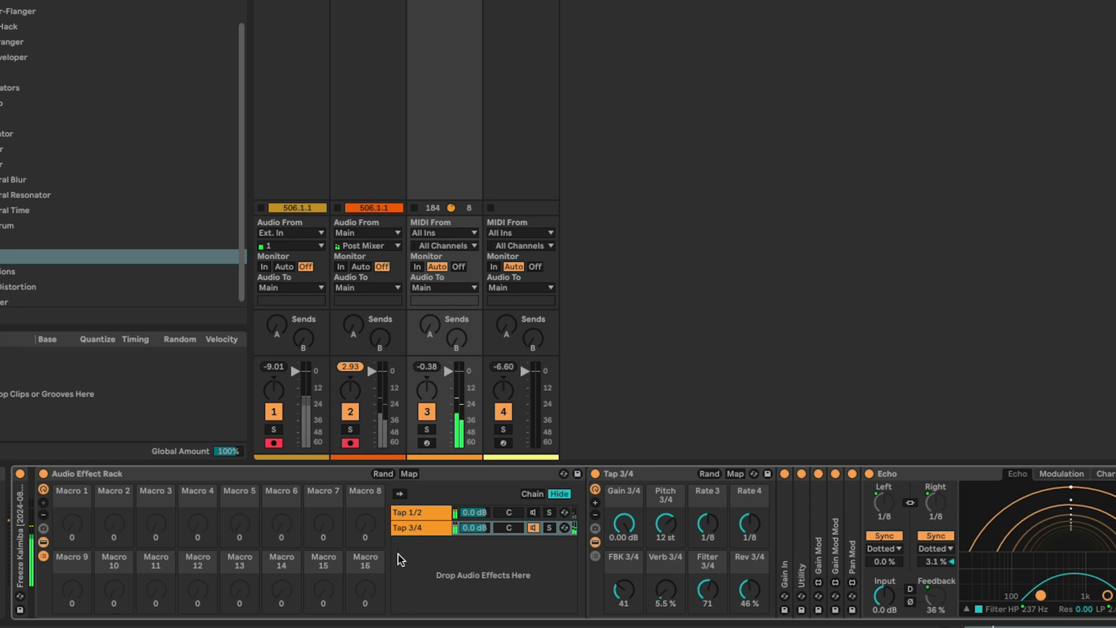
Map the Tap 1/2 rack's Gain 1/2 and Pitch 1/2 to the outer rack's Macro 1 and Macro 2
{"action": "left_click", "coordinate": [407, 512]}
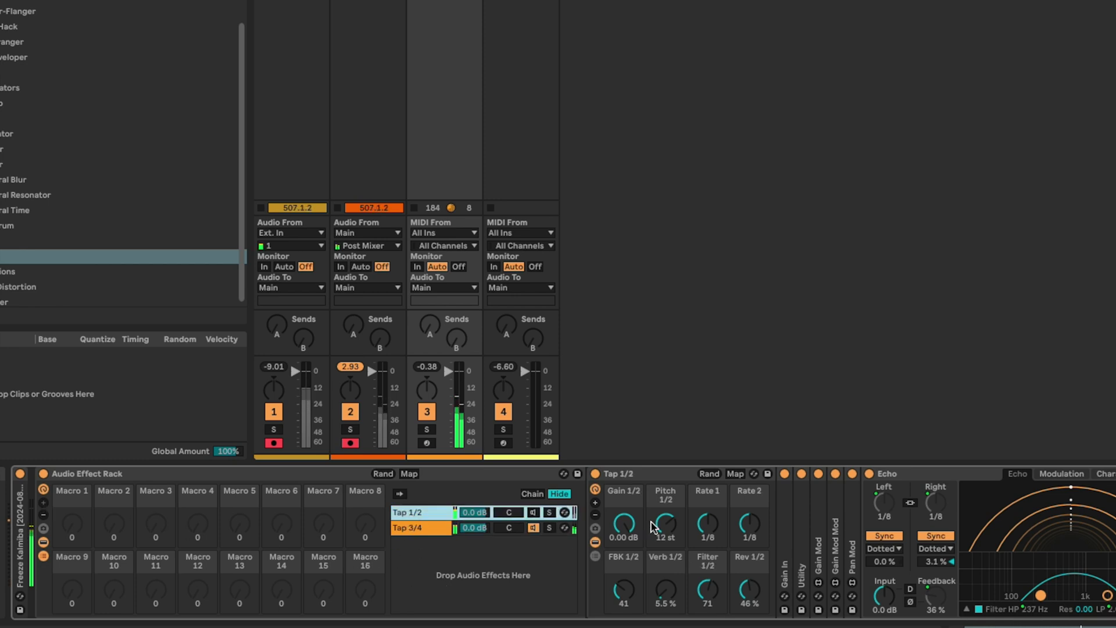
{"action": "left_click", "coordinate": [409, 473]}
{"action": "left_click", "coordinate": [621, 525]}
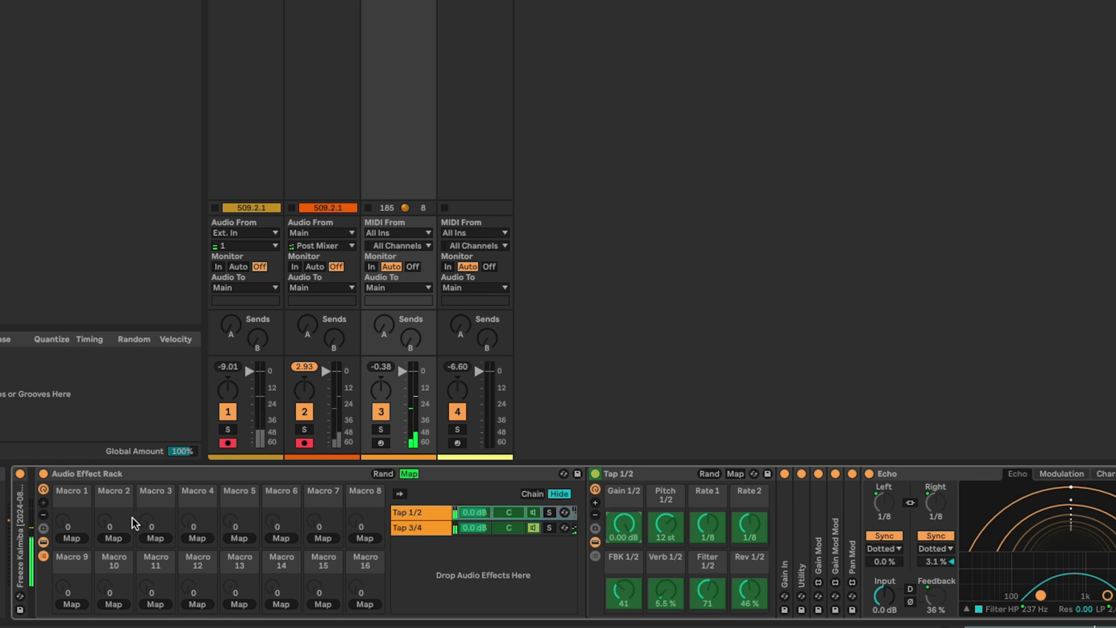
{"action": "left_click", "coordinate": [71, 537]}
{"action": "left_click", "coordinate": [659, 526]}
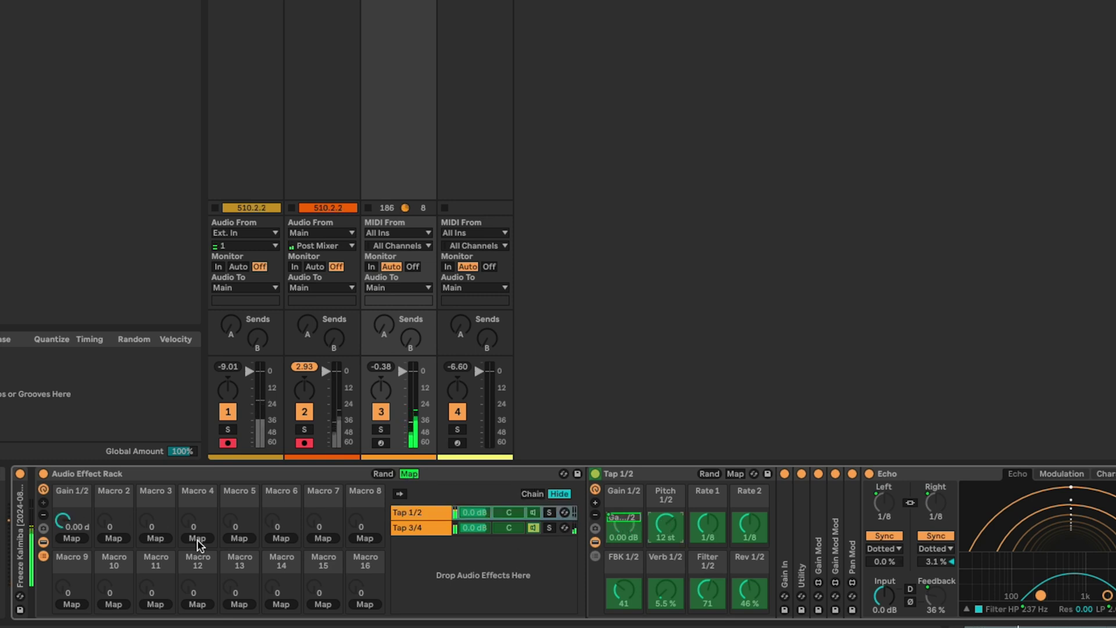
{"action": "left_click", "coordinate": [113, 538]}
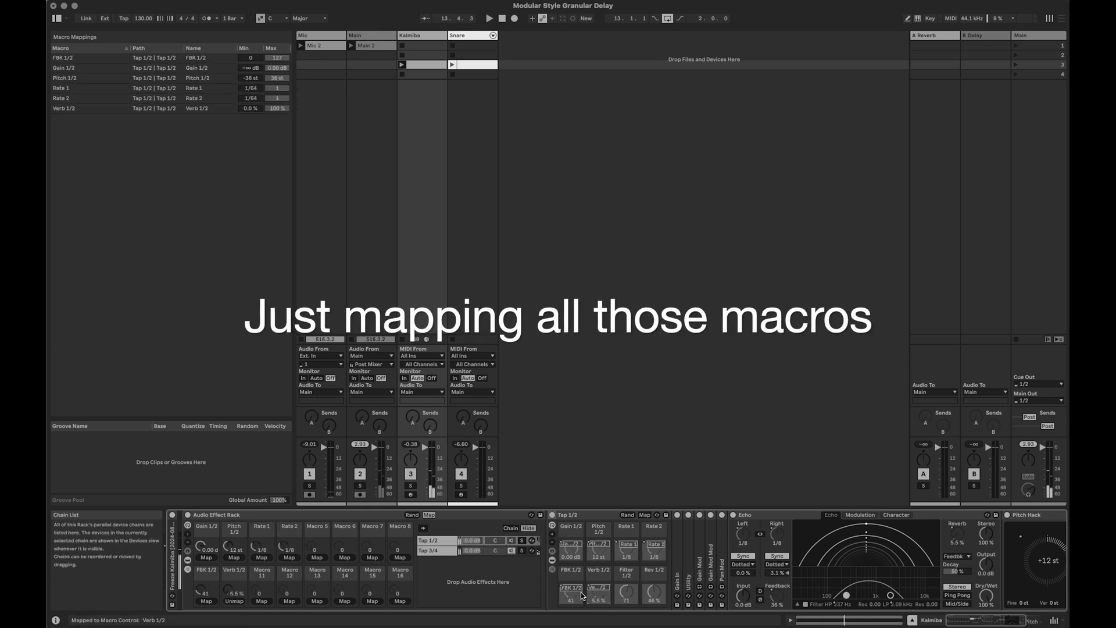
Map the Tap 1/2 rack's Filter 1/2 and Rev 1/2 to the outer rack's Macro 11 and Macro 12
{"action": "left_click", "coordinate": [626, 592]}
{"action": "left_click", "coordinate": [262, 601]}
{"action": "left_click", "coordinate": [654, 593]}
{"action": "left_click", "coordinate": [288, 601]}
Map the Tap 3/4 rack's Gain 3/4 and Pitch 3/4 to the outer rack's Macro 5 and Macro 6
{"action": "left_click", "coordinate": [429, 549]}
{"action": "left_click", "coordinate": [571, 550]}
{"action": "left_click", "coordinate": [317, 556]}
{"action": "left_click", "coordinate": [344, 557]}
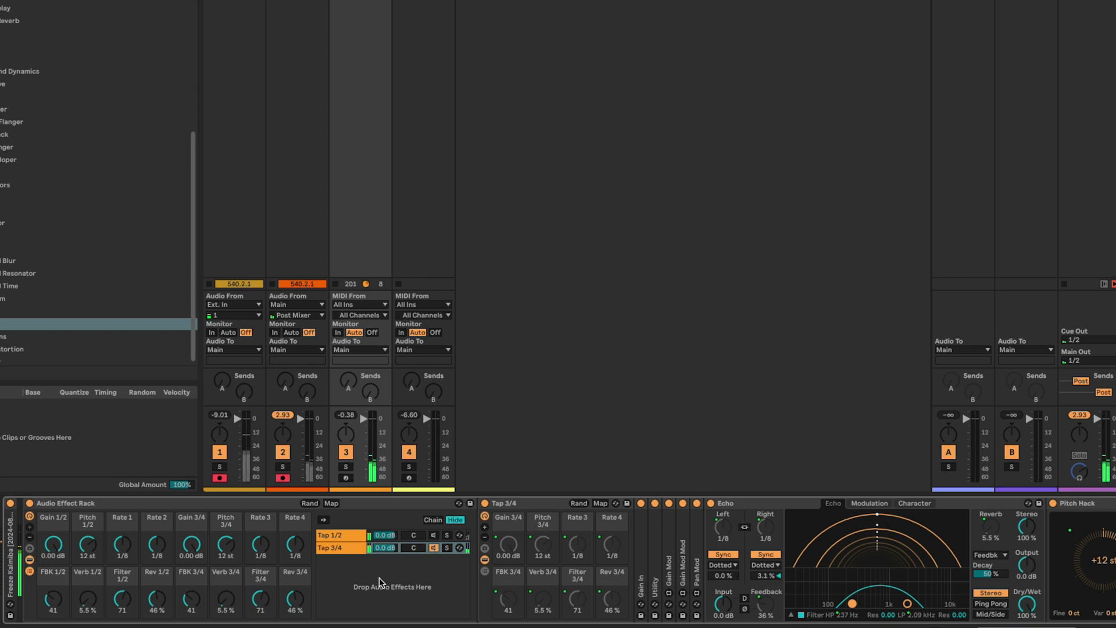
Reactivate the Tap 1/2 chain and reset the outer rack's Pitch 1/2 macro to 0 st
{"action": "left_click", "coordinate": [430, 538]}
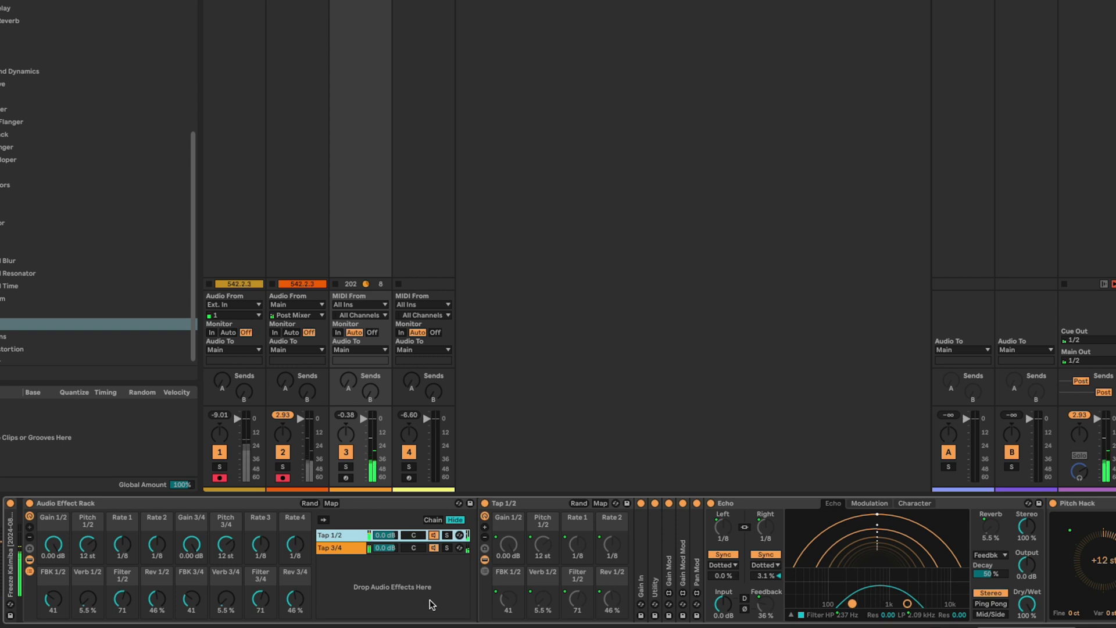
{"action": "left_click", "coordinate": [86, 545]}
{"action": "key", "text": "Delete"}
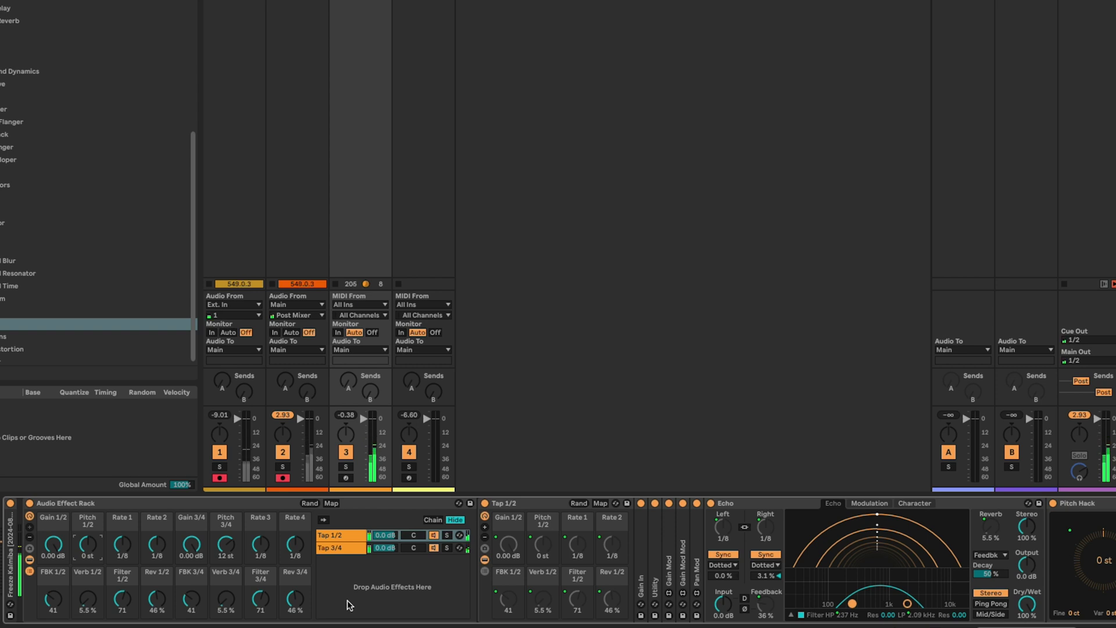
{"action": "right_click", "coordinate": [57, 518]}
{"action": "key", "text": "Escape"}
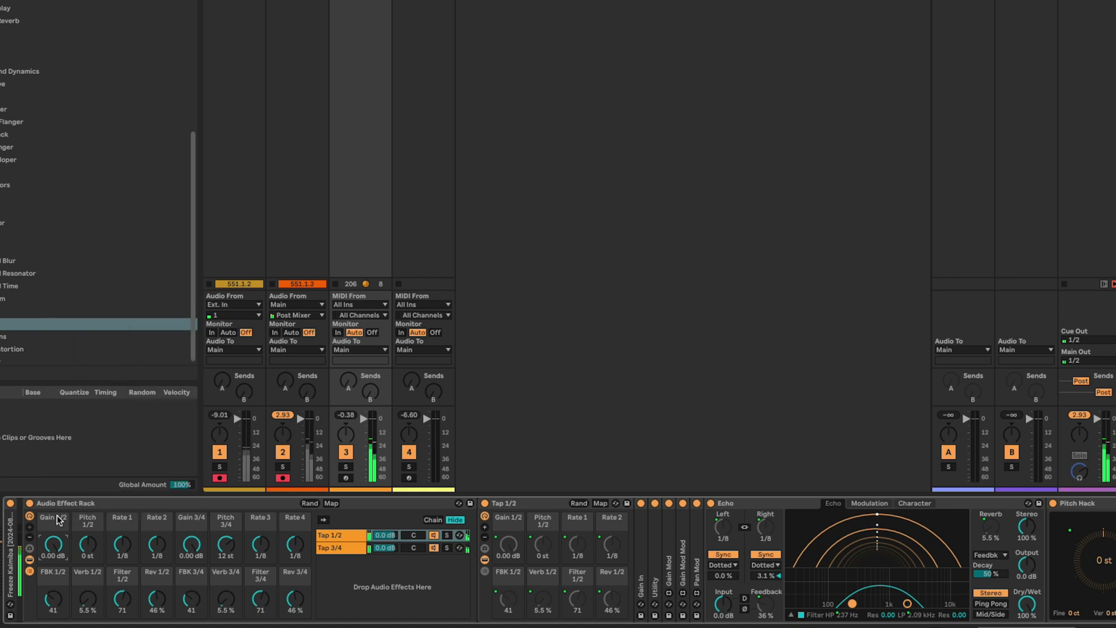
{"action": "left_click", "coordinate": [160, 521]}
{"action": "right_click", "coordinate": [160, 521]}
{"action": "key", "text": "Escape"}
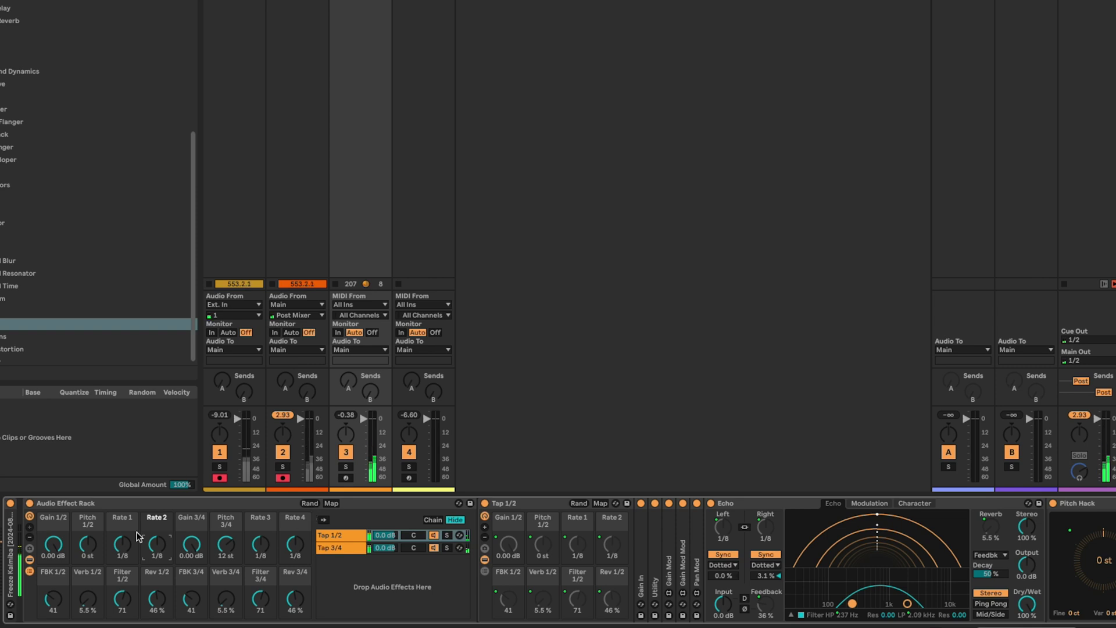
Color the outer rack's Gain 1/2, Pitch 1/2, Rate 1 and Rate 2 macros golden yellow
{"action": "right_click", "coordinate": [151, 517]}
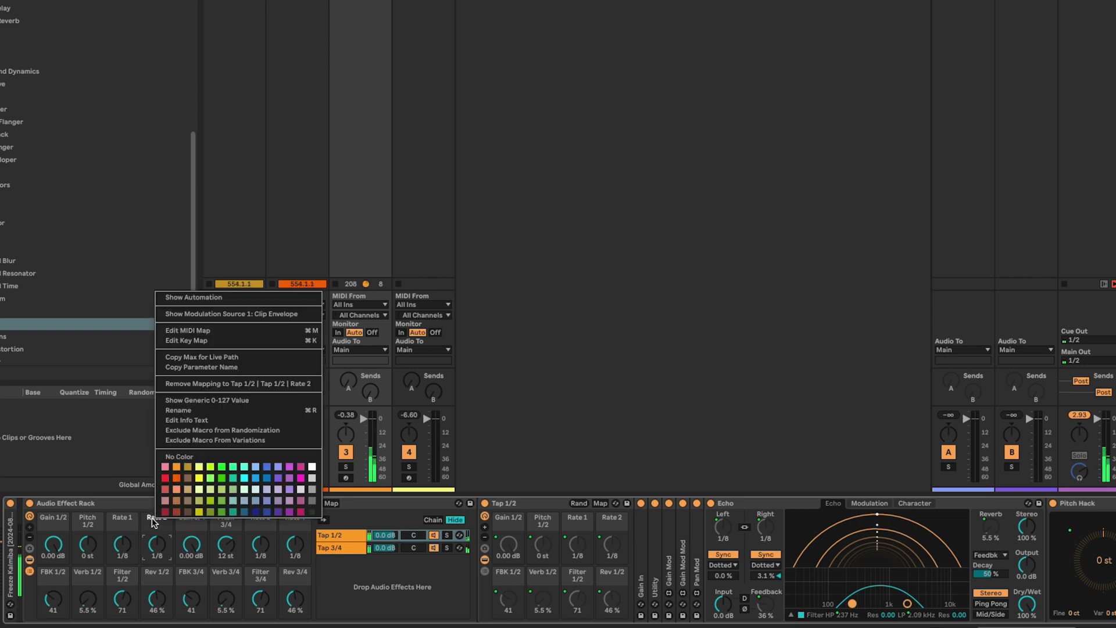
{"action": "left_click", "coordinate": [177, 488]}
{"action": "right_click", "coordinate": [115, 526]}
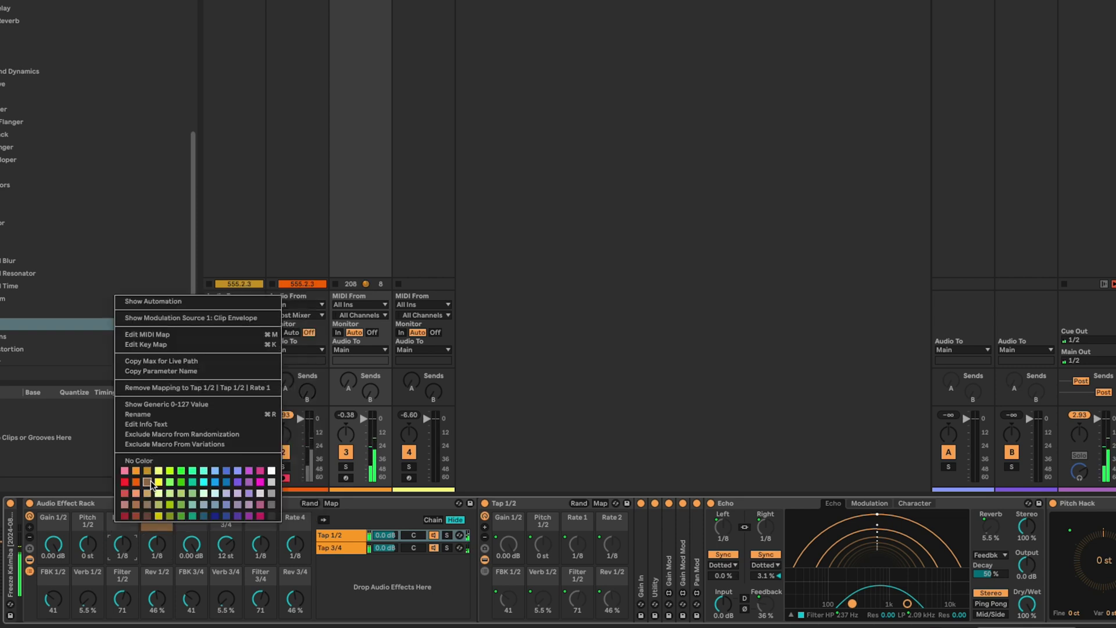
{"action": "left_click", "coordinate": [147, 471]}
{"action": "right_click", "coordinate": [152, 521]}
{"action": "left_click", "coordinate": [185, 472]}
{"action": "right_click", "coordinate": [85, 526]}
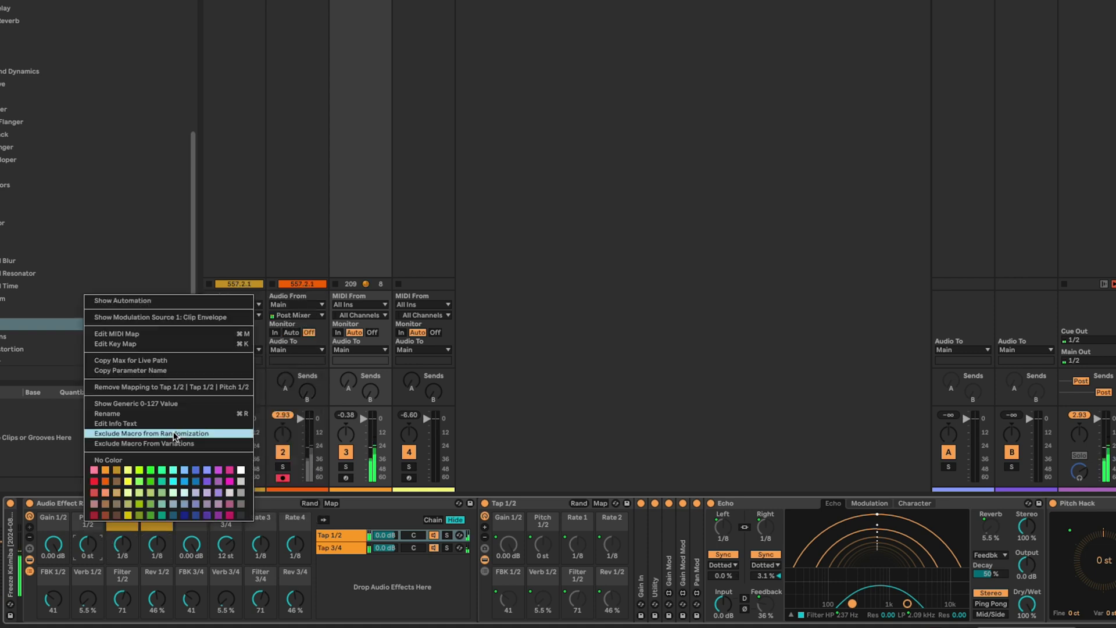
{"action": "left_click", "coordinate": [116, 469]}
{"action": "right_click", "coordinate": [43, 527]}
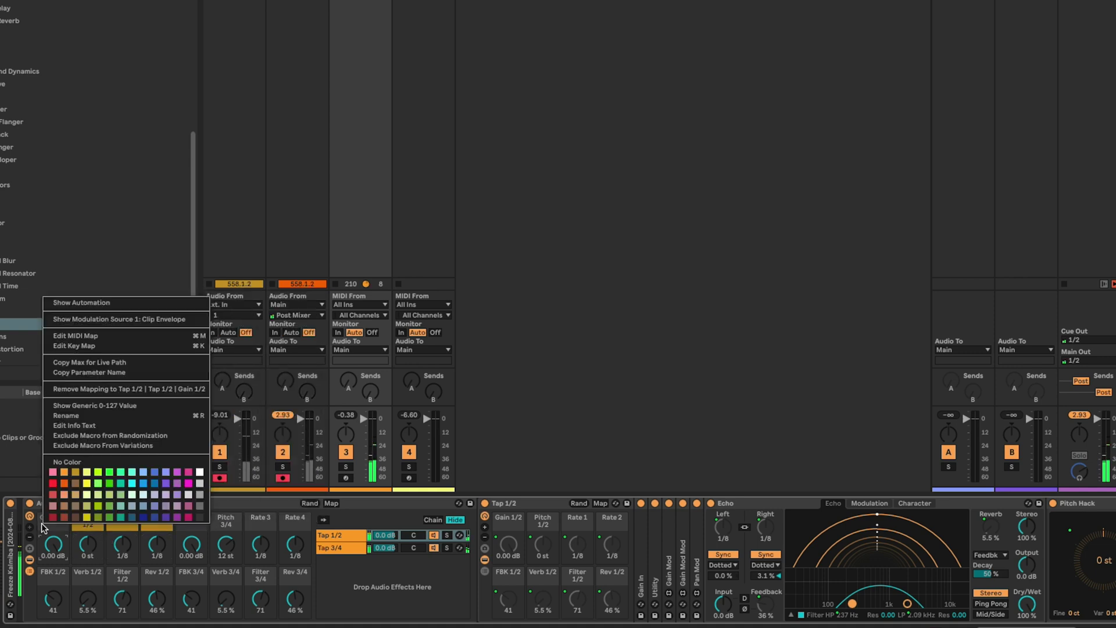
{"action": "left_click", "coordinate": [75, 472]}
Color the outer rack's FBK 1/2, Verb 1/2, Filter 1/2 and Rev 1/2 macros the same golden yellow
{"action": "right_click", "coordinate": [59, 575]}
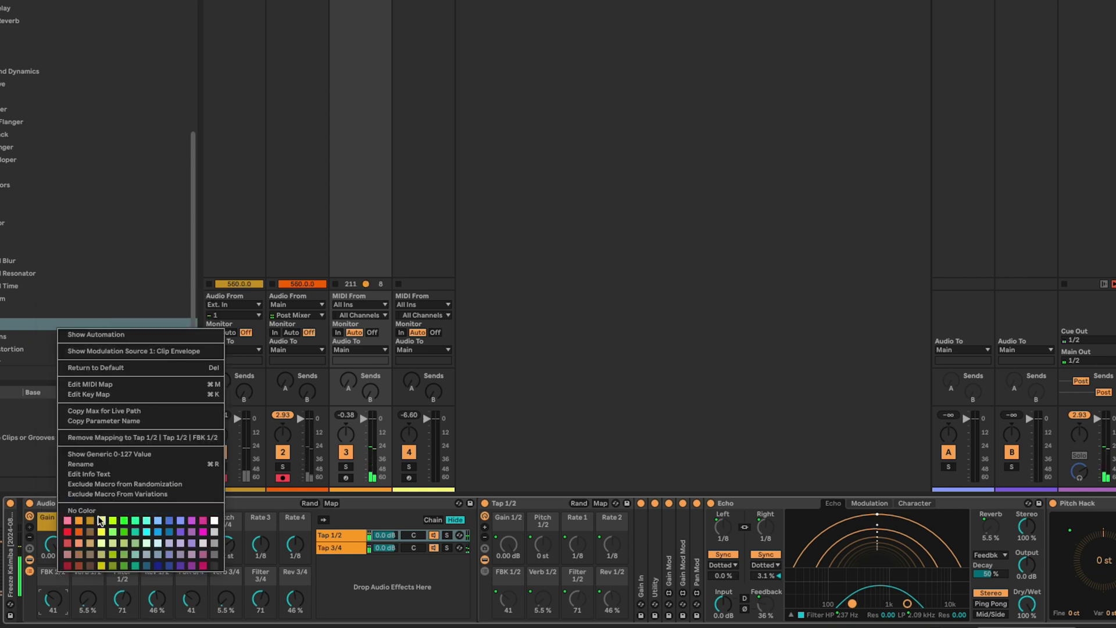
{"action": "left_click", "coordinate": [91, 520]}
{"action": "right_click", "coordinate": [92, 572]}
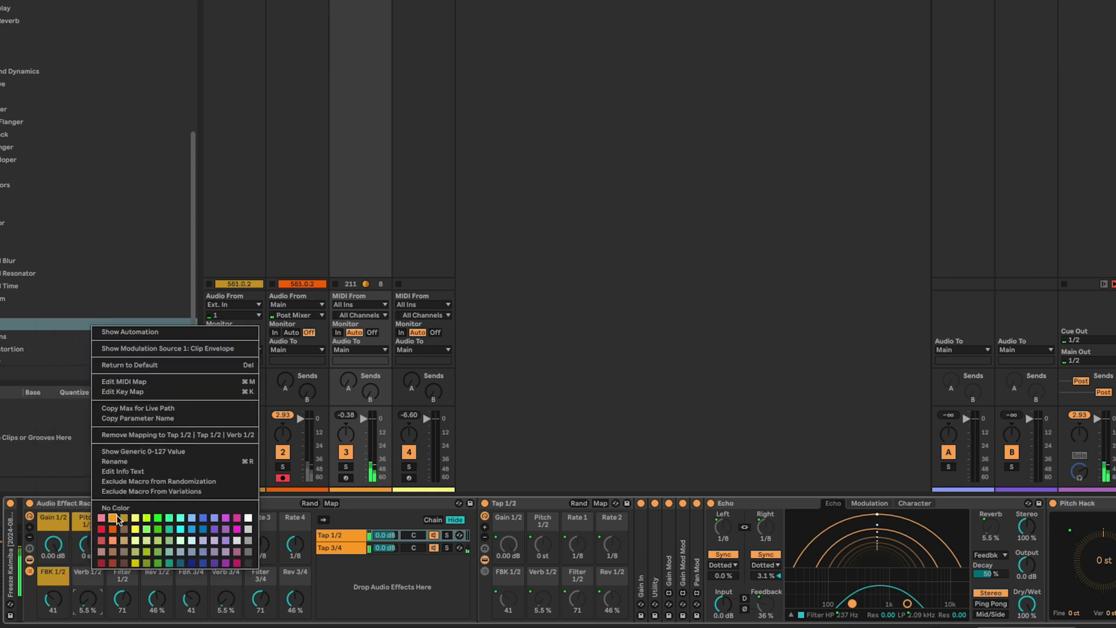
{"action": "left_click", "coordinate": [124, 518]}
{"action": "right_click", "coordinate": [119, 574]}
{"action": "left_click", "coordinate": [150, 526]}
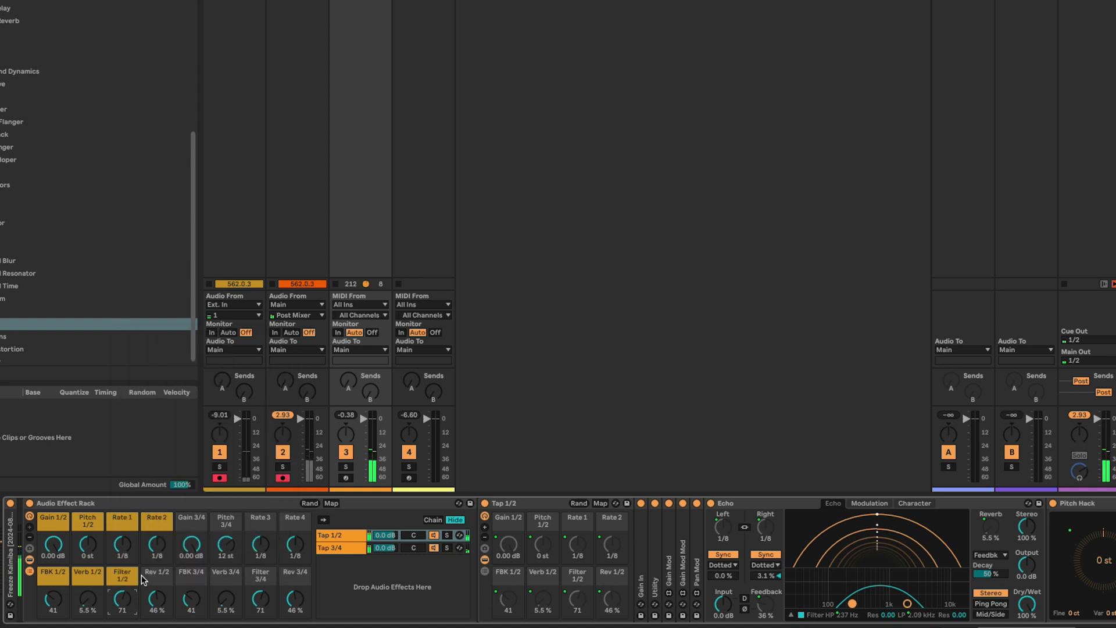
{"action": "right_click", "coordinate": [141, 574]}
{"action": "left_click", "coordinate": [181, 526]}
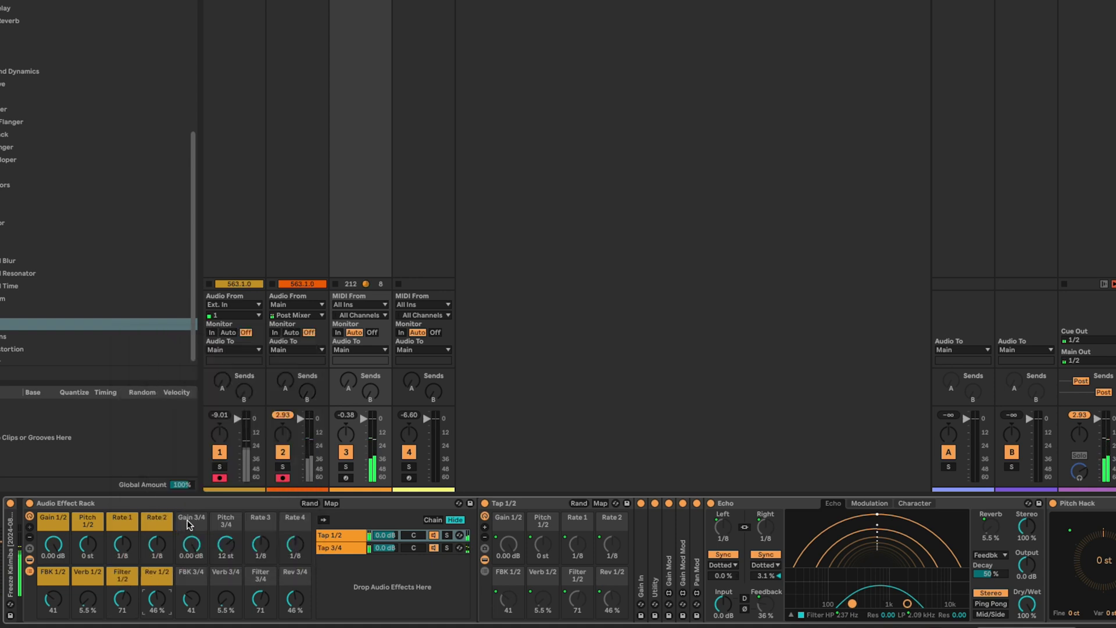
Color the outer rack's Gain 3/4, Pitch 3/4, Rate 3 and Rate 4 macros purple
{"action": "right_click", "coordinate": [190, 522]}
{"action": "left_click", "coordinate": [332, 470]}
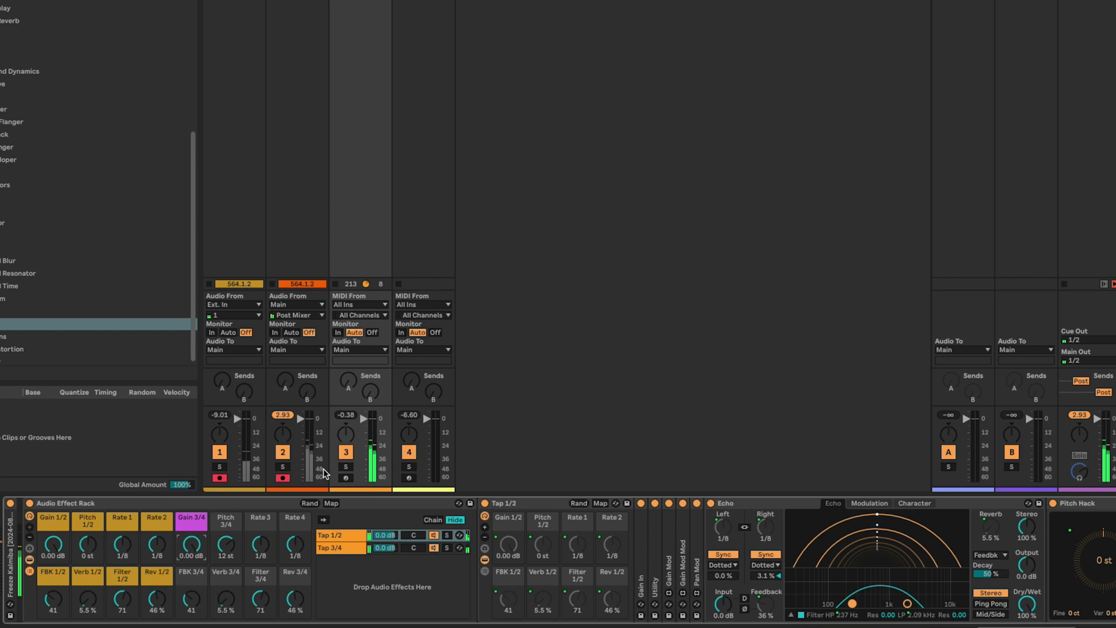
{"action": "right_click", "coordinate": [222, 522]}
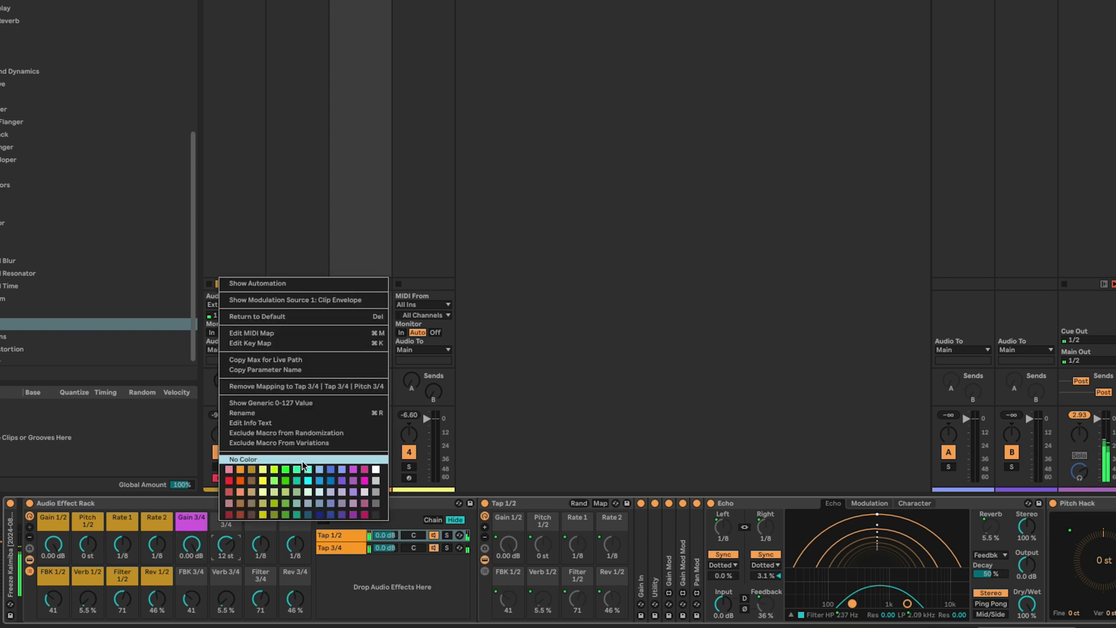
{"action": "left_click", "coordinate": [343, 470]}
{"action": "right_click", "coordinate": [231, 523]}
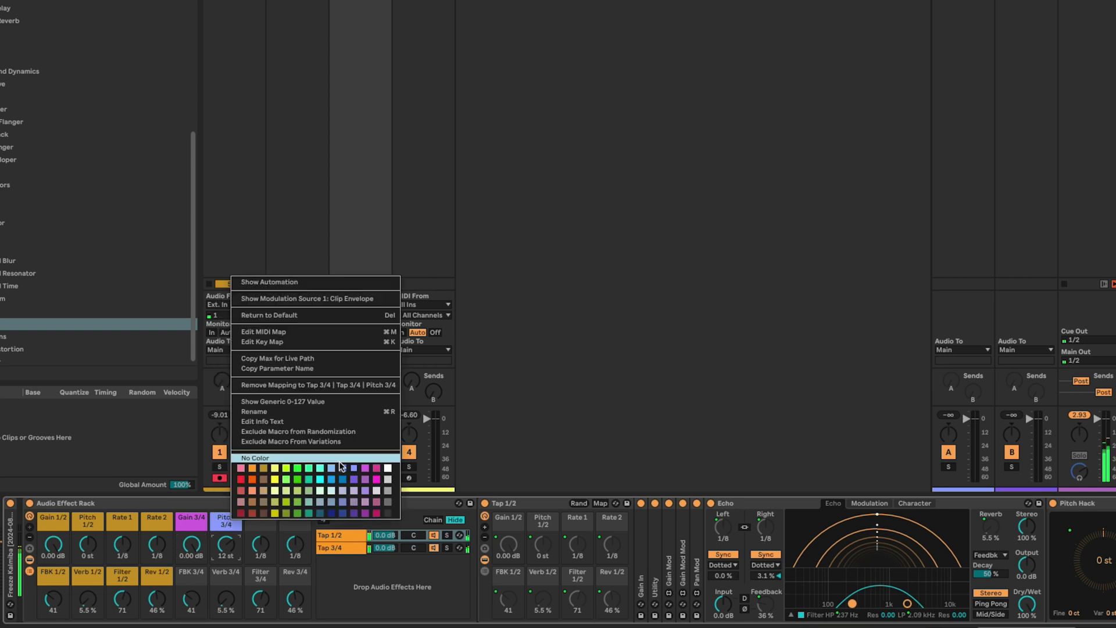
{"action": "left_click", "coordinate": [369, 470]}
{"action": "right_click", "coordinate": [261, 521]}
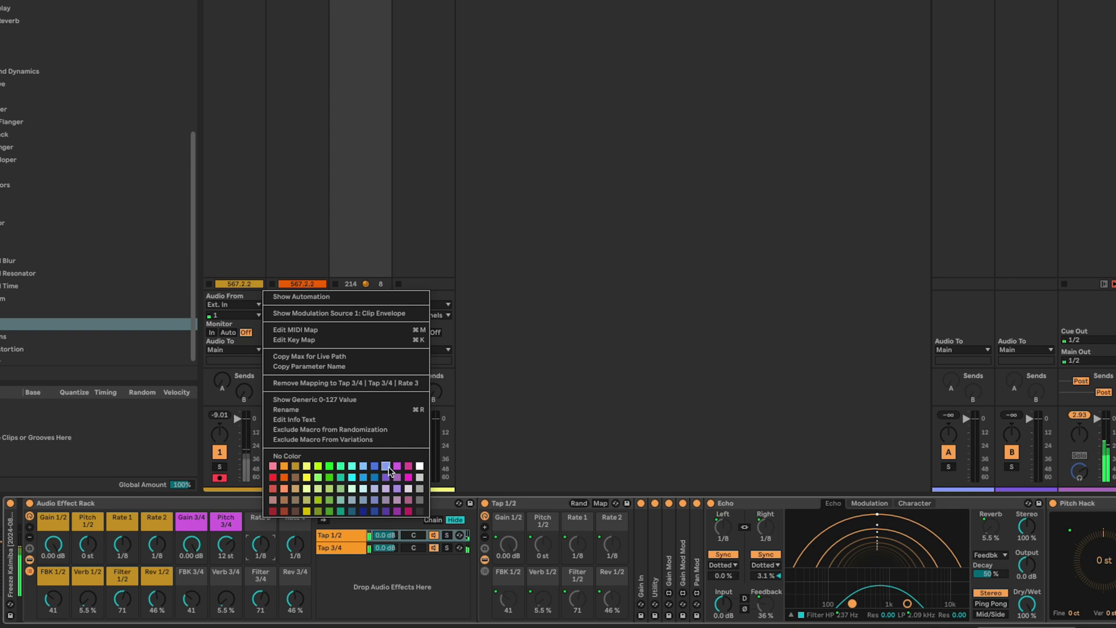
{"action": "left_click", "coordinate": [396, 466]}
{"action": "right_click", "coordinate": [301, 520]}
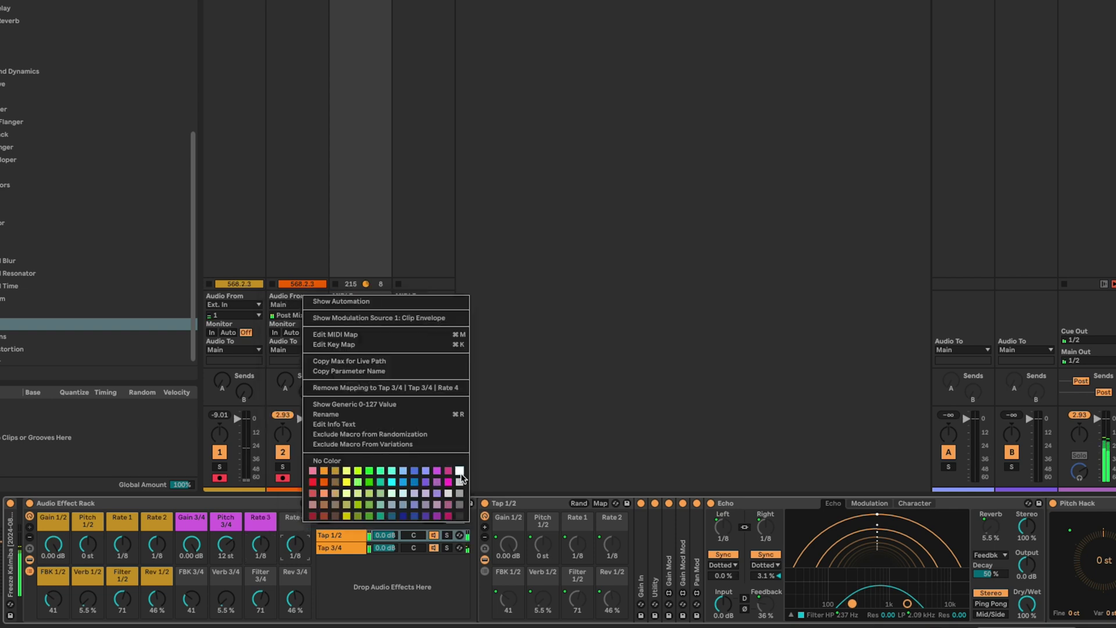
{"action": "left_click", "coordinate": [435, 472]}
Color the outer rack's FBK 3/4, Verb 3/4, Filter 3/4 and Rev 3/4 macros the same purple
{"action": "right_click", "coordinate": [192, 572]}
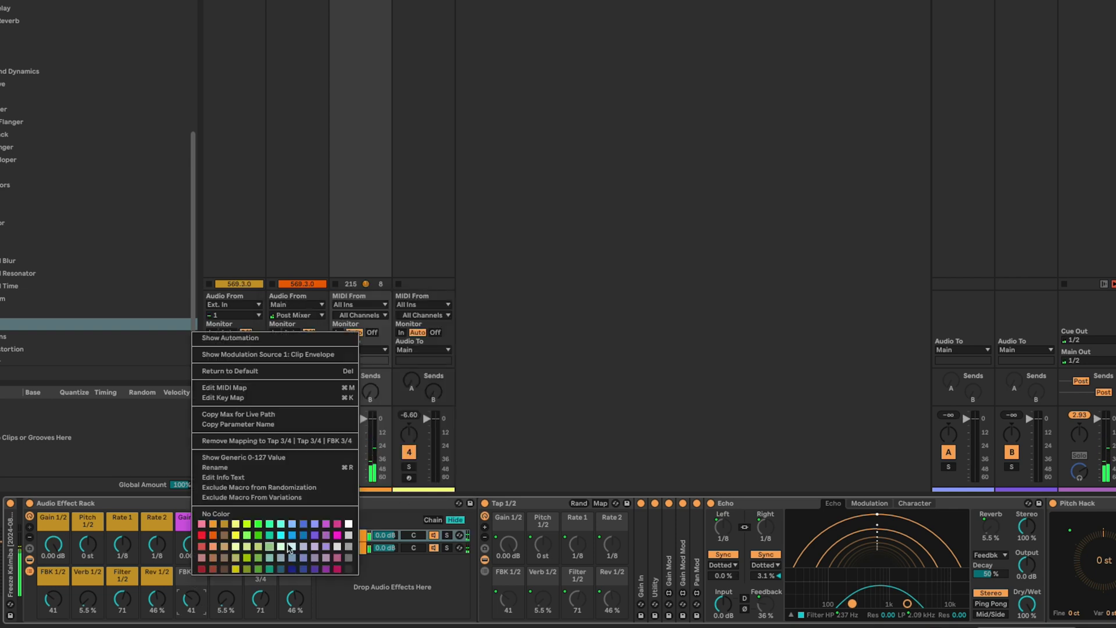
{"action": "left_click", "coordinate": [329, 524]}
{"action": "right_click", "coordinate": [191, 573]}
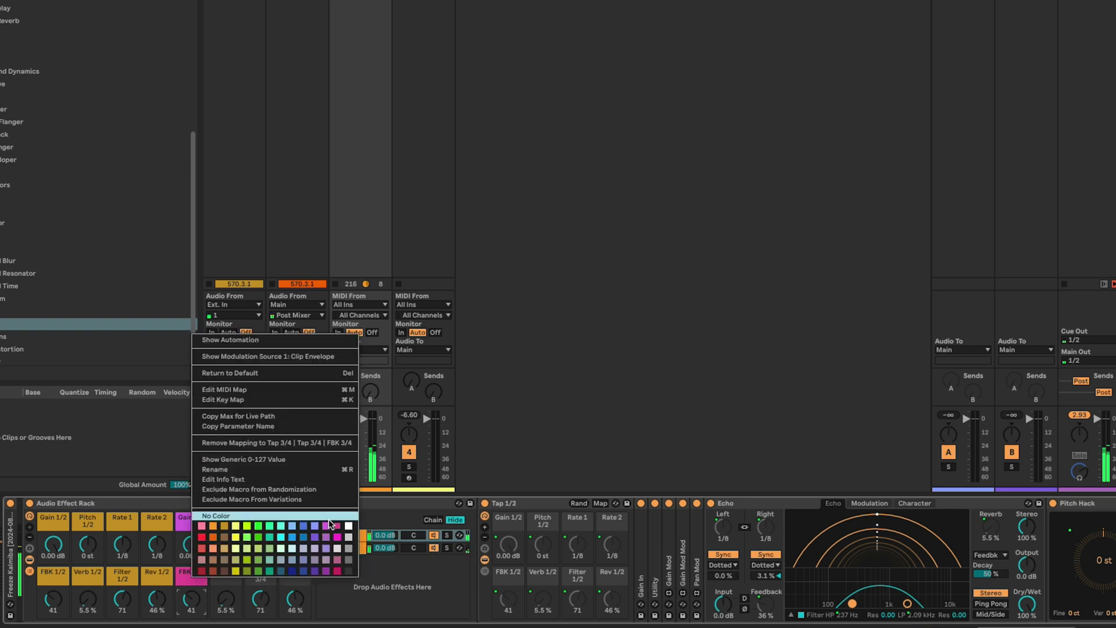
{"action": "left_click", "coordinate": [318, 526]}
{"action": "right_click", "coordinate": [235, 572]}
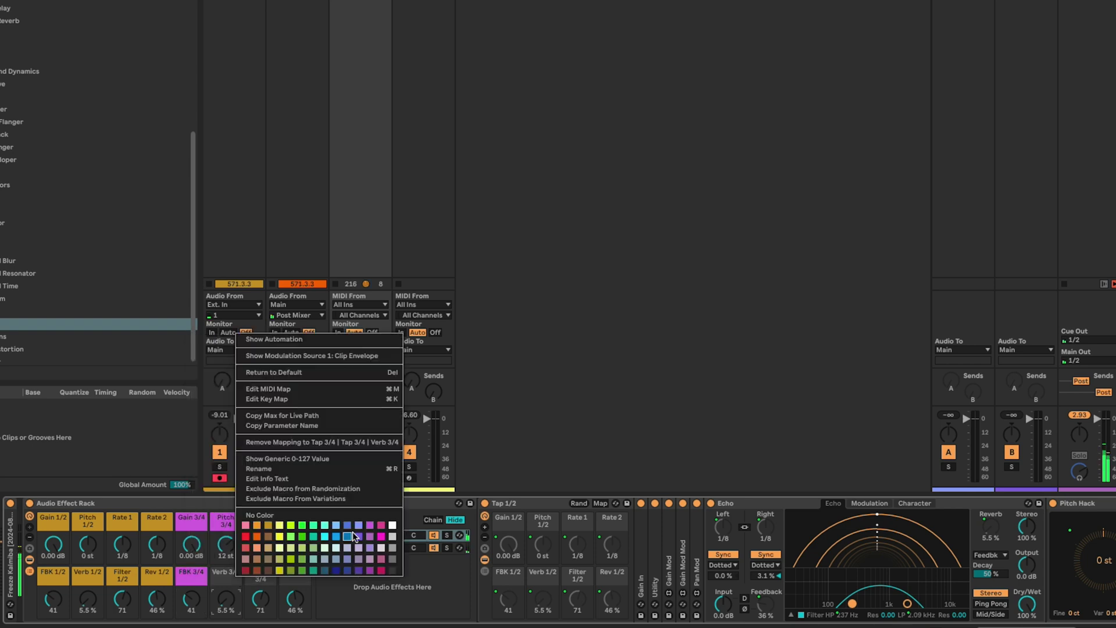
{"action": "left_click", "coordinate": [367, 525]}
{"action": "right_click", "coordinate": [261, 575]}
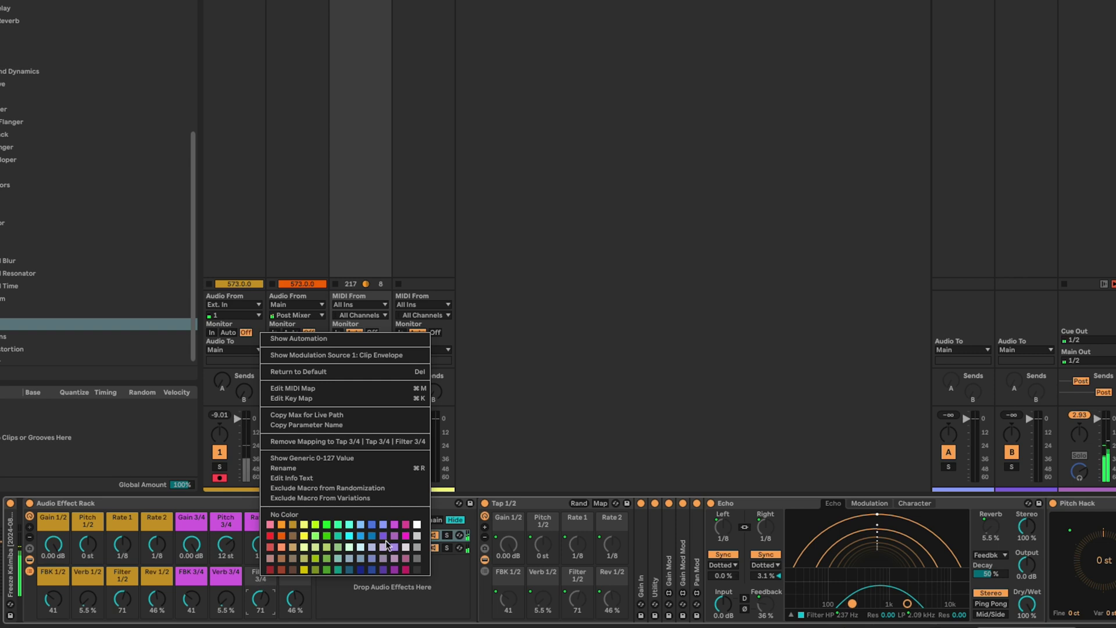
{"action": "left_click", "coordinate": [394, 527]}
{"action": "right_click", "coordinate": [289, 574]}
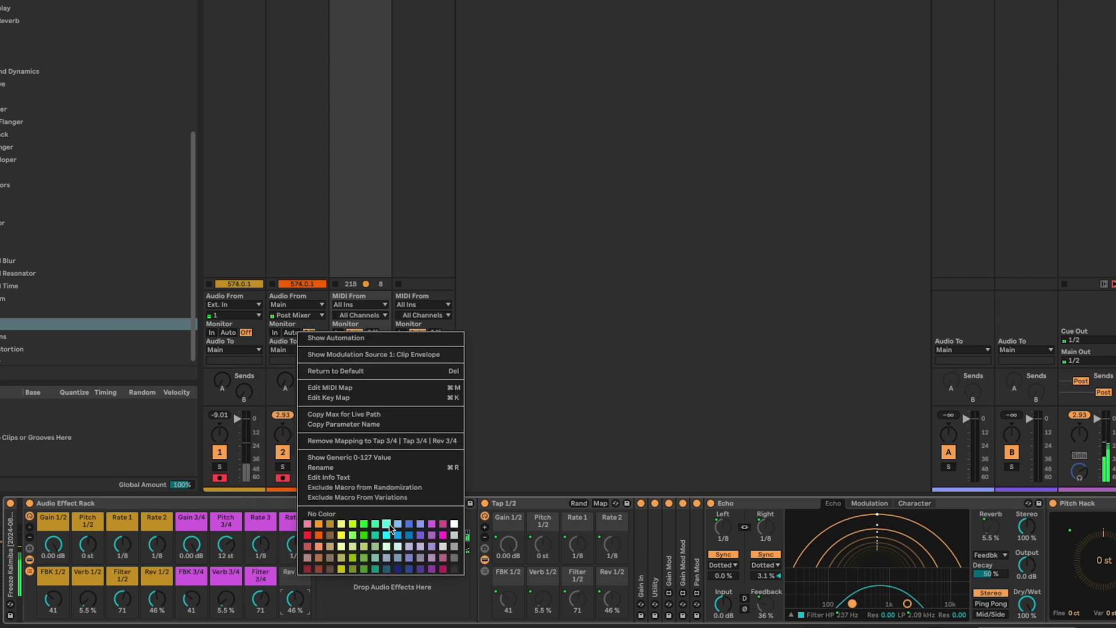
{"action": "left_click", "coordinate": [431, 526]}
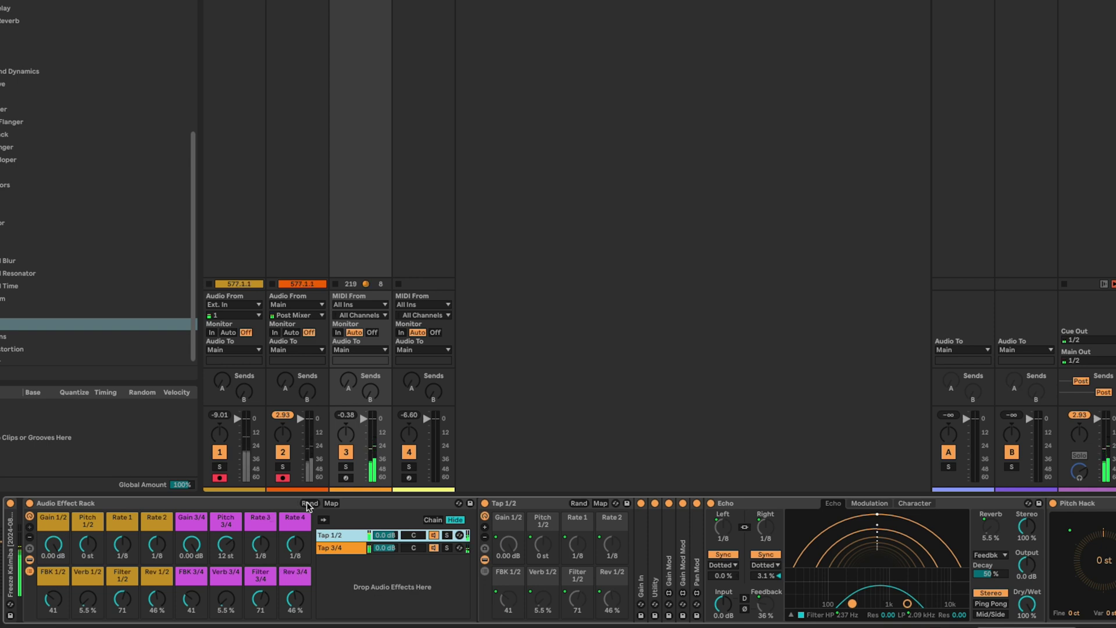
Exclude the outer rack's Gain 1/2, Pitch 1/2, Gain 3/4 and Pitch 3/4 macros from randomization
{"action": "right_click", "coordinate": [52, 547]}
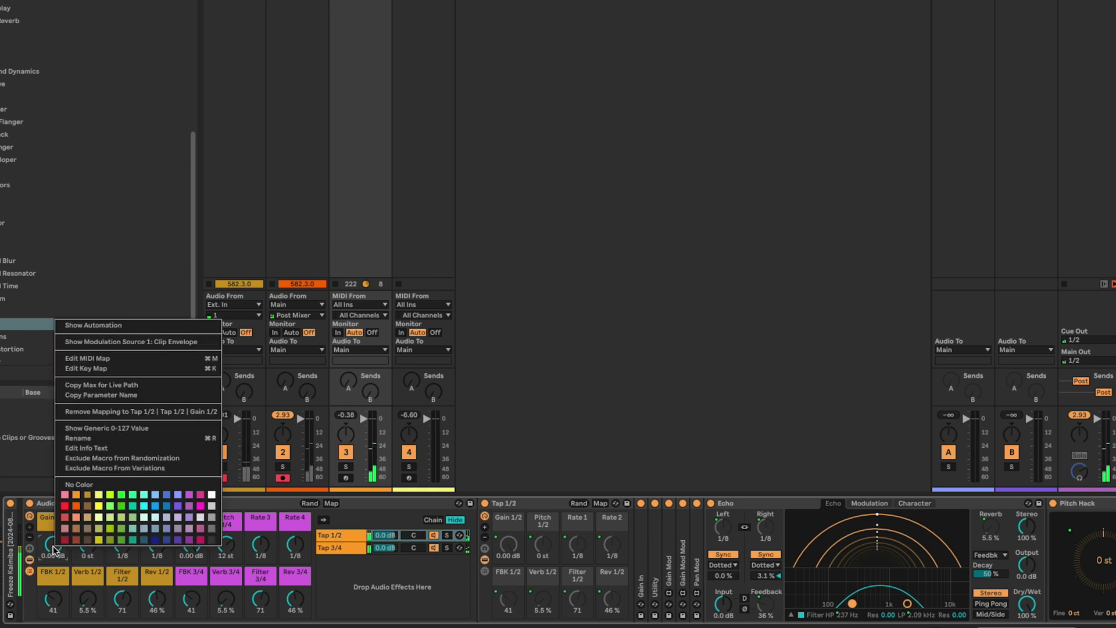
{"action": "left_click", "coordinate": [180, 458]}
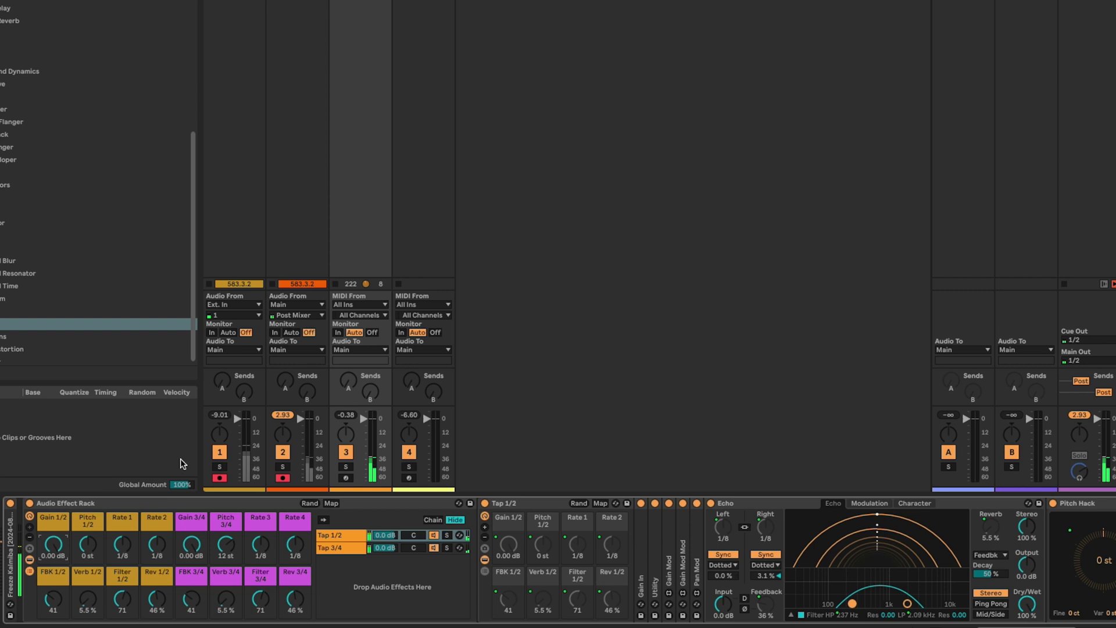
{"action": "right_click", "coordinate": [85, 547]}
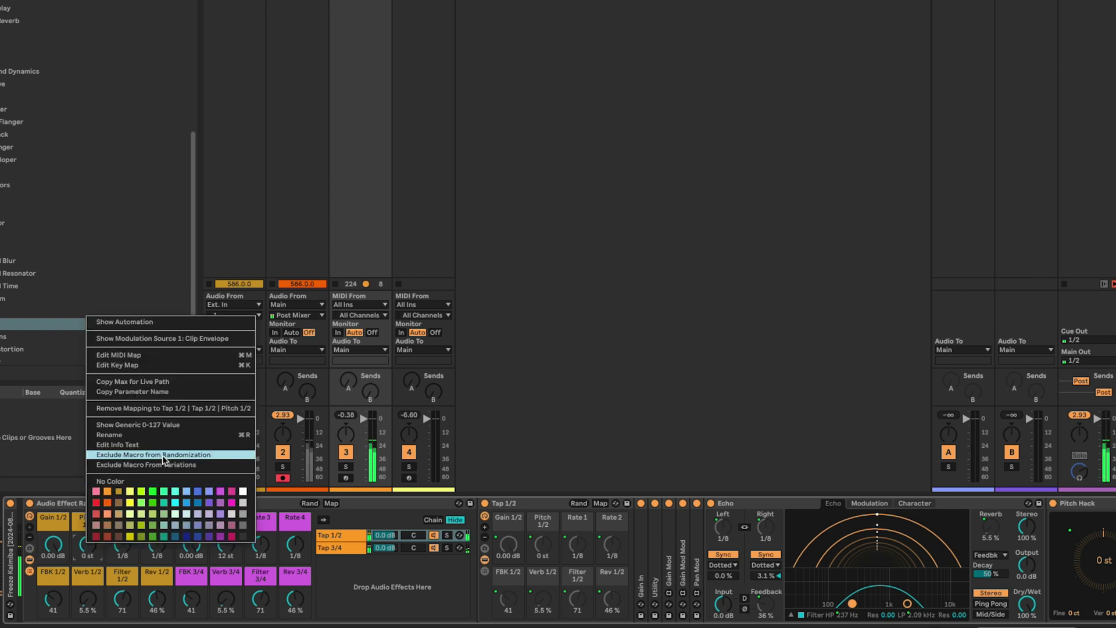
{"action": "left_click", "coordinate": [162, 455]}
{"action": "right_click", "coordinate": [188, 540]}
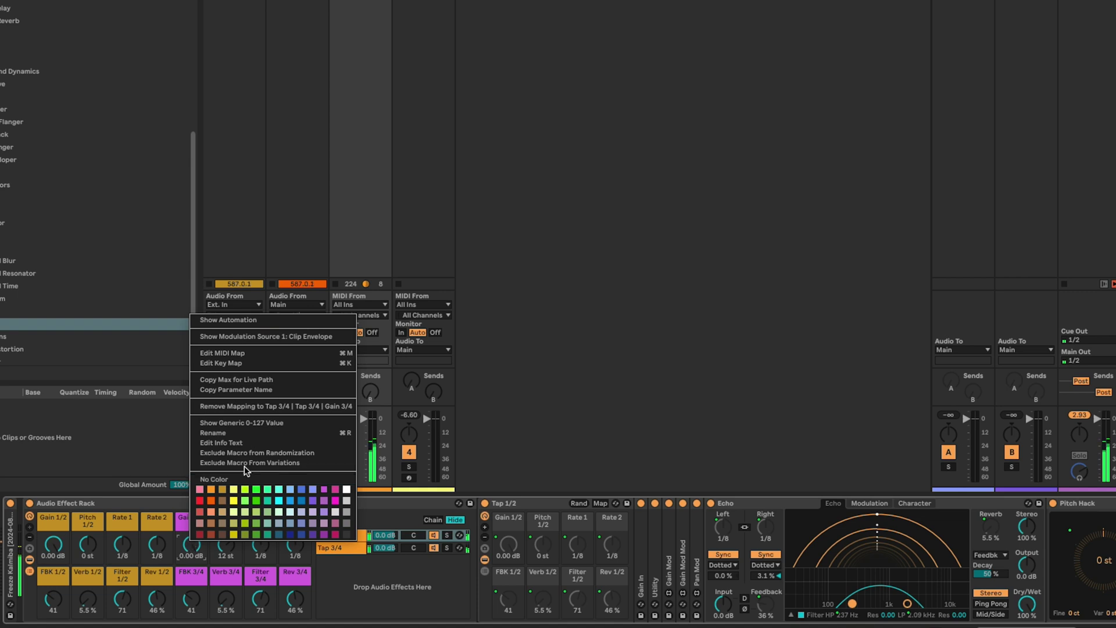
{"action": "left_click", "coordinate": [256, 452]}
{"action": "right_click", "coordinate": [226, 545]}
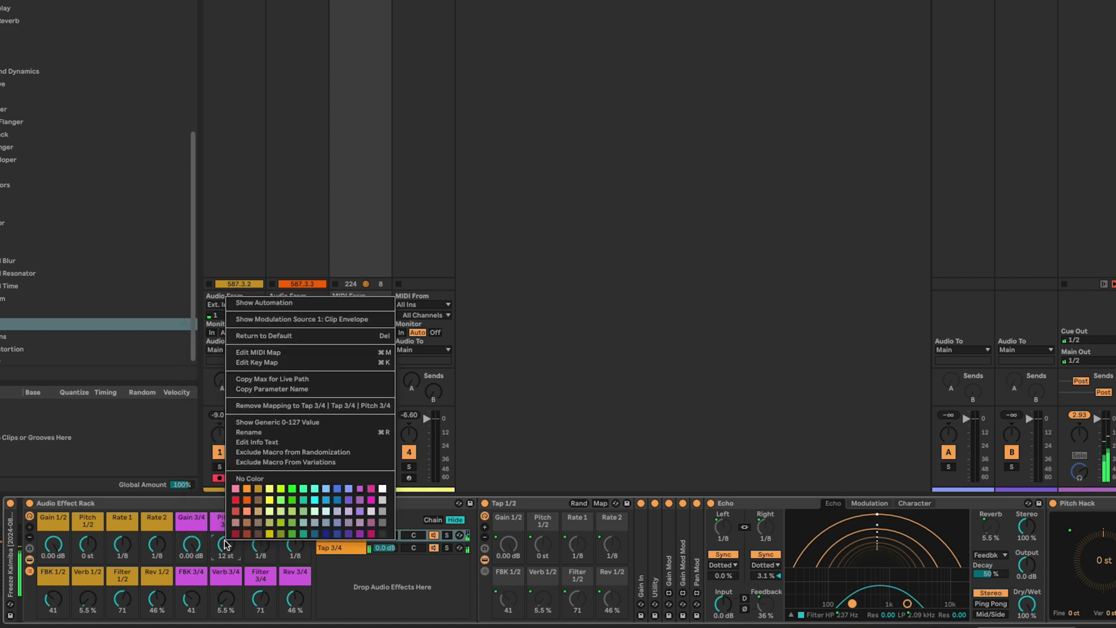
{"action": "left_click", "coordinate": [293, 452]}
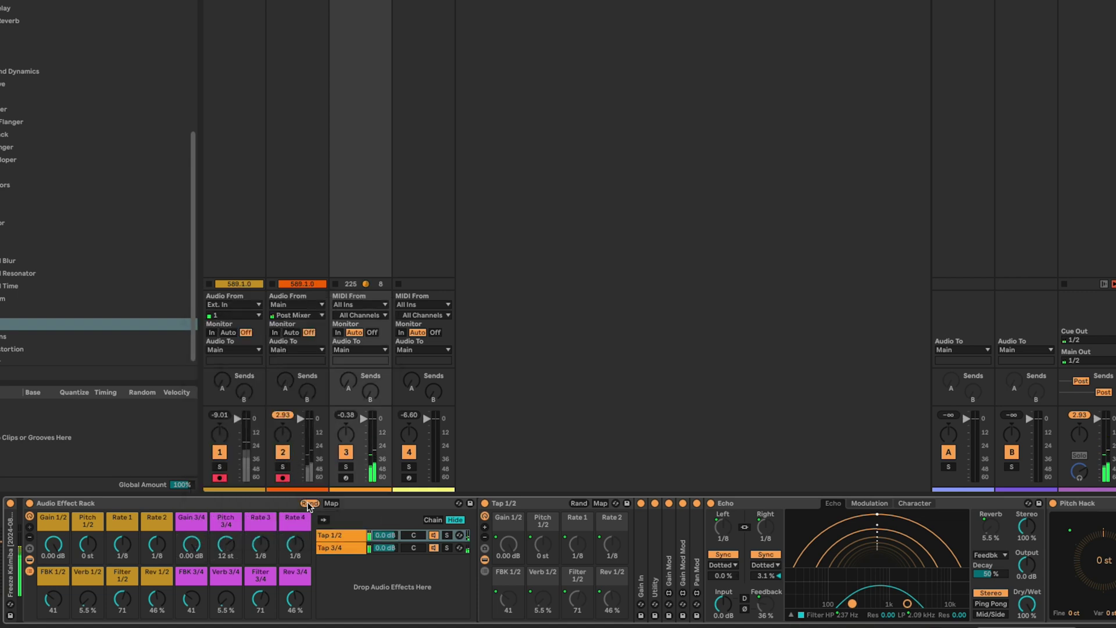
Randomize the outer rack's macros four times, then collapse the Tap 1/2 rack
{"action": "left_click", "coordinate": [306, 503]}
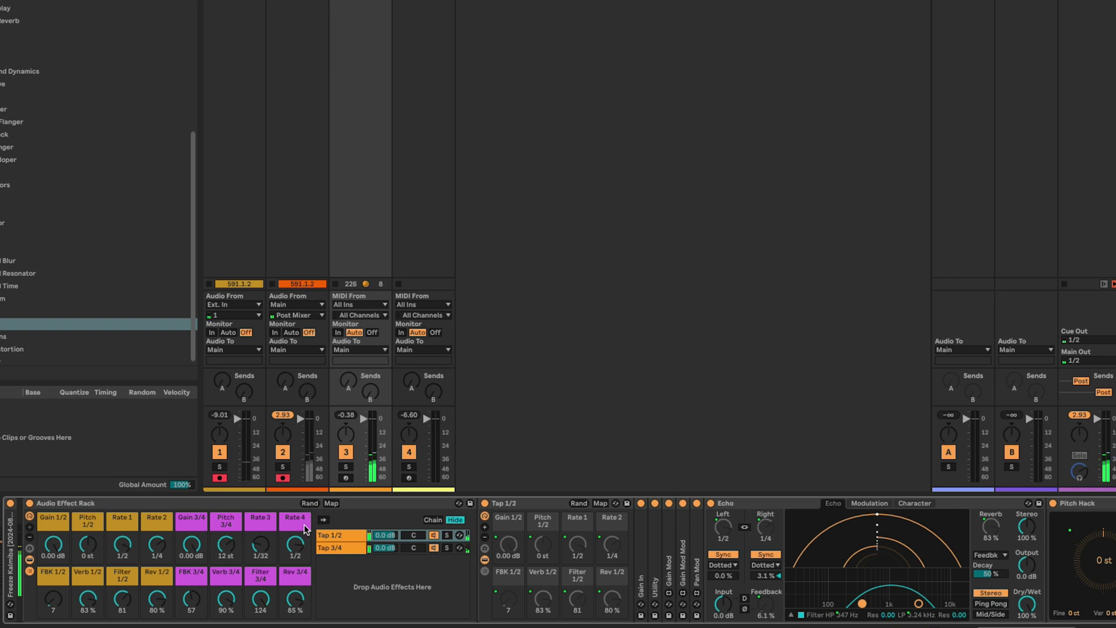
{"action": "left_click", "coordinate": [312, 504]}
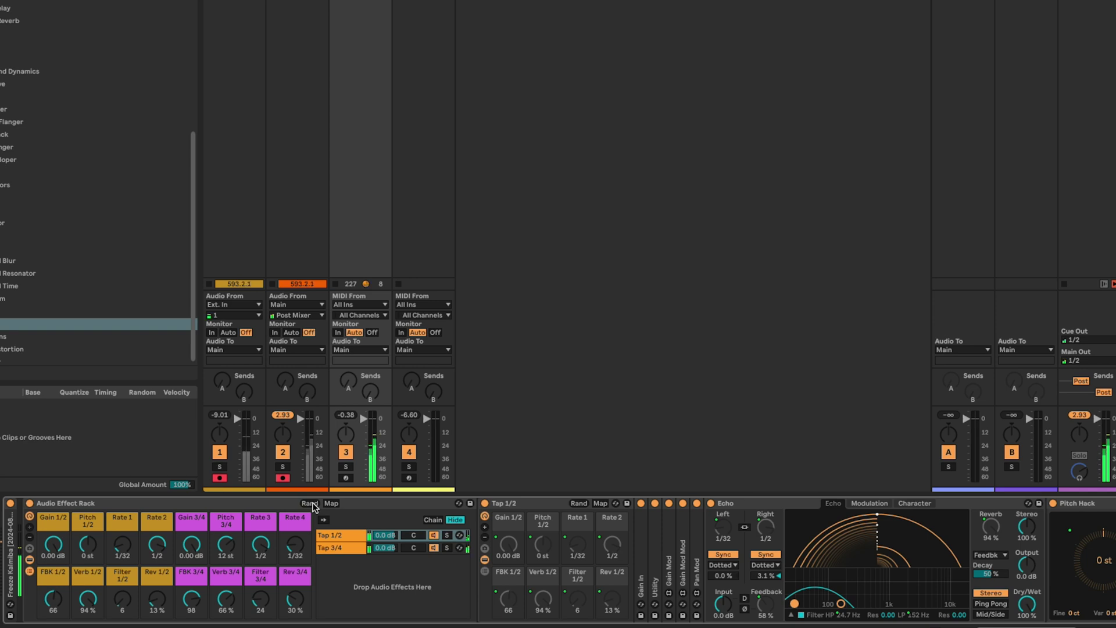
{"action": "left_click", "coordinate": [311, 504]}
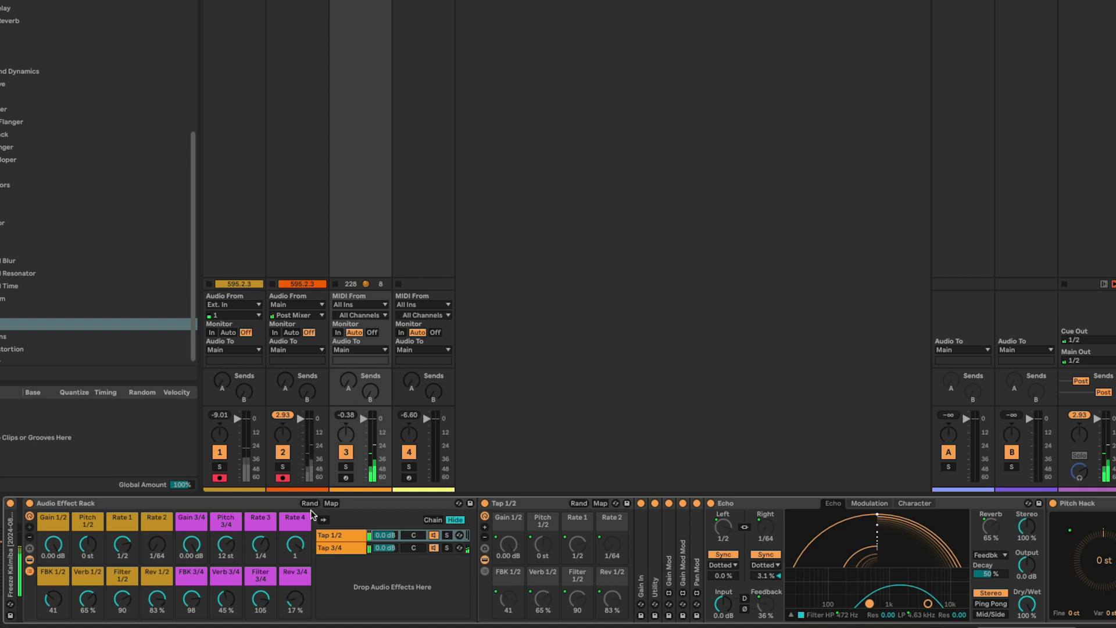
{"action": "left_click", "coordinate": [309, 503]}
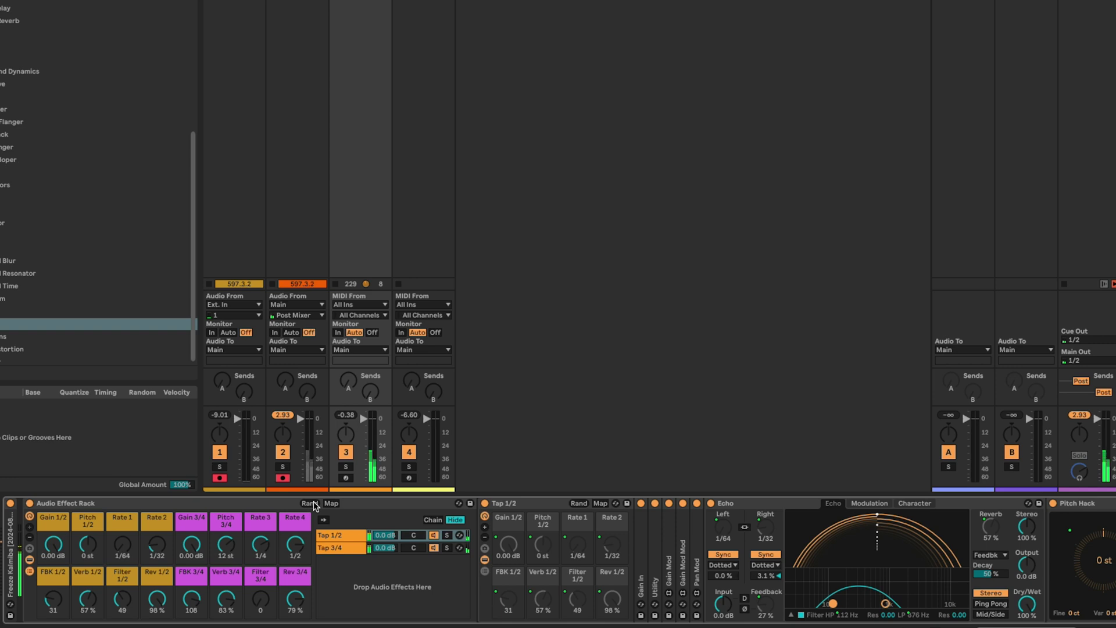
{"action": "double_click", "coordinate": [510, 502]}
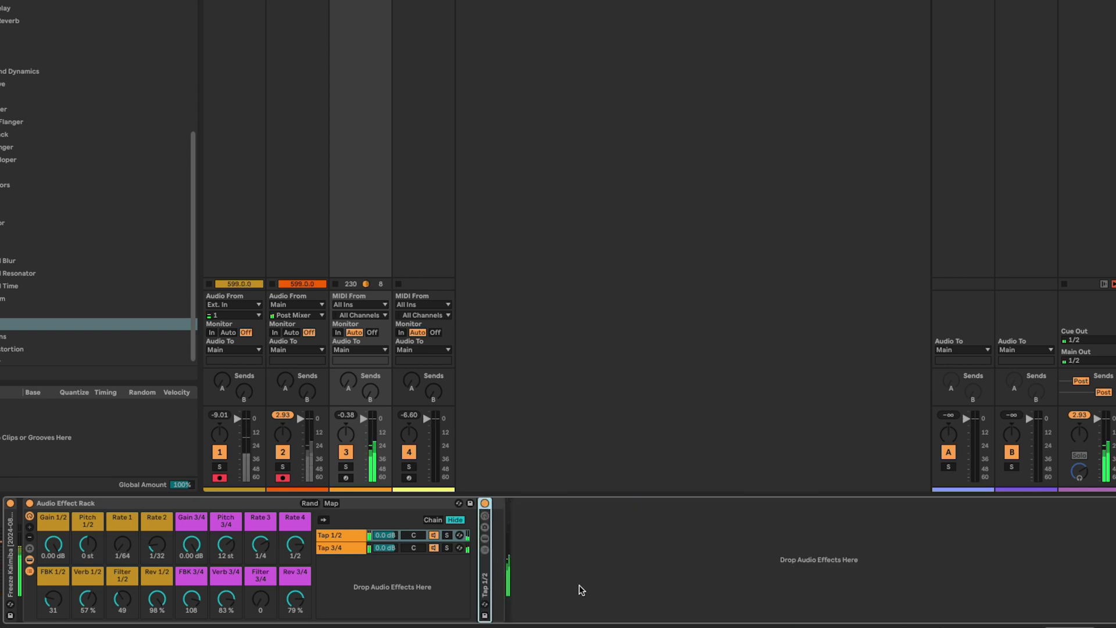
Randomize the outer rack's macros again, then set FBK 1/2 to 82 and FBK 3/4 to 38
{"action": "left_click", "coordinate": [313, 503]}
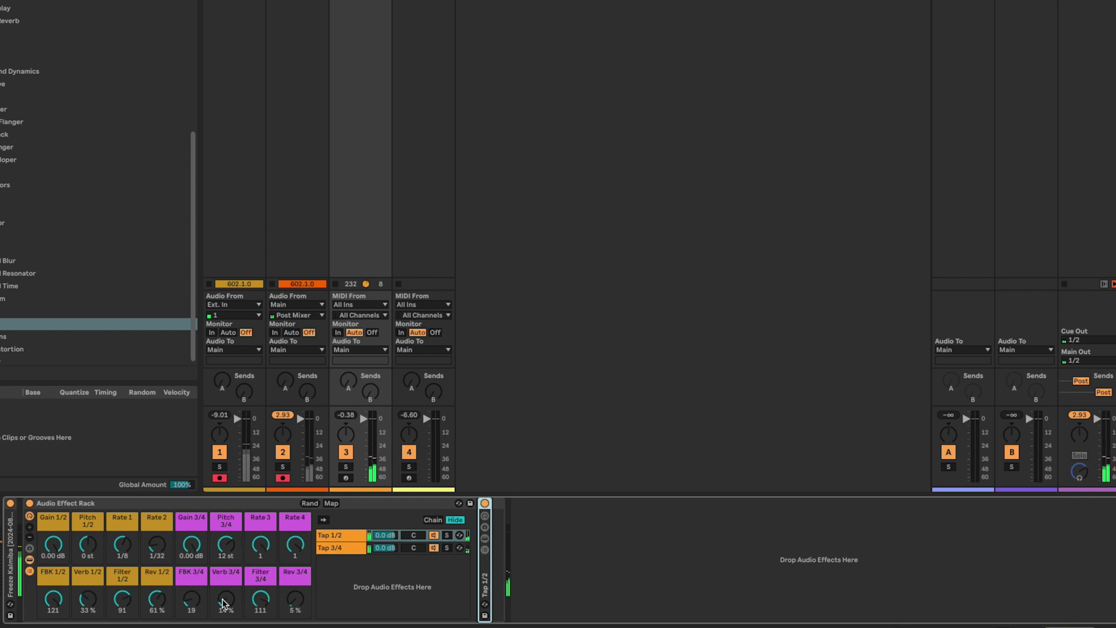
{"action": "left_click_drag", "start_coordinate": [53, 598], "coordinate": [53, 610]}
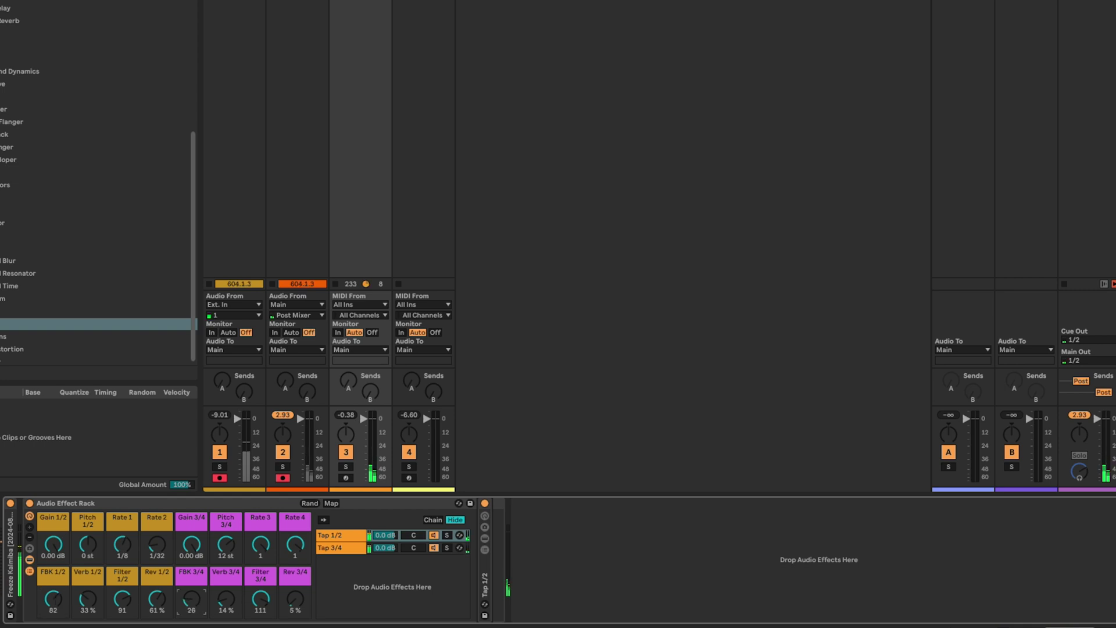
{"action": "left_click_drag", "start_coordinate": [191, 599], "coordinate": [191, 595]}
{"action": "left_click", "coordinate": [406, 573]}
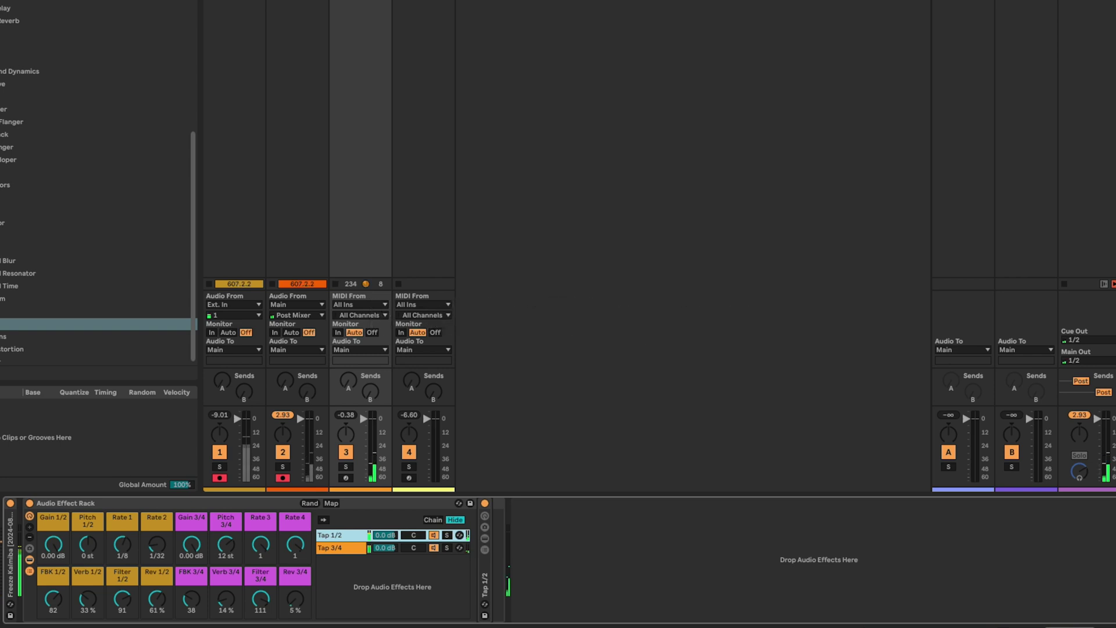
Insert the EC Random preset from the browser before the Freeze Kalmiba Simpler on track 3
{"action": "left_click", "coordinate": [35, 117]}
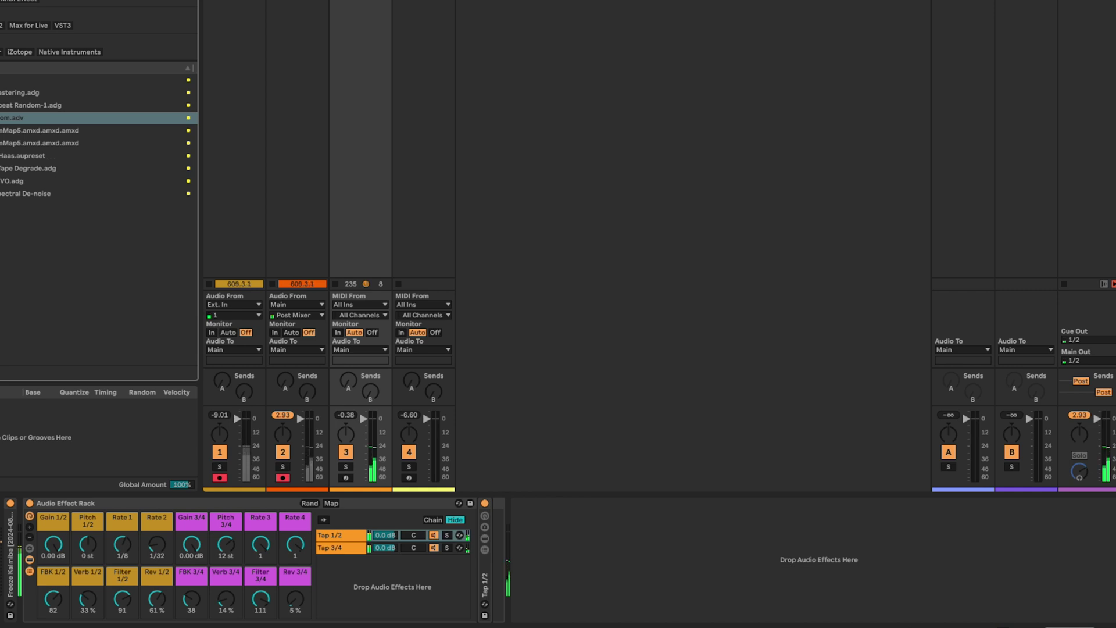
{"action": "left_click_drag", "start_coordinate": [12, 118], "coordinate": [5, 549]}
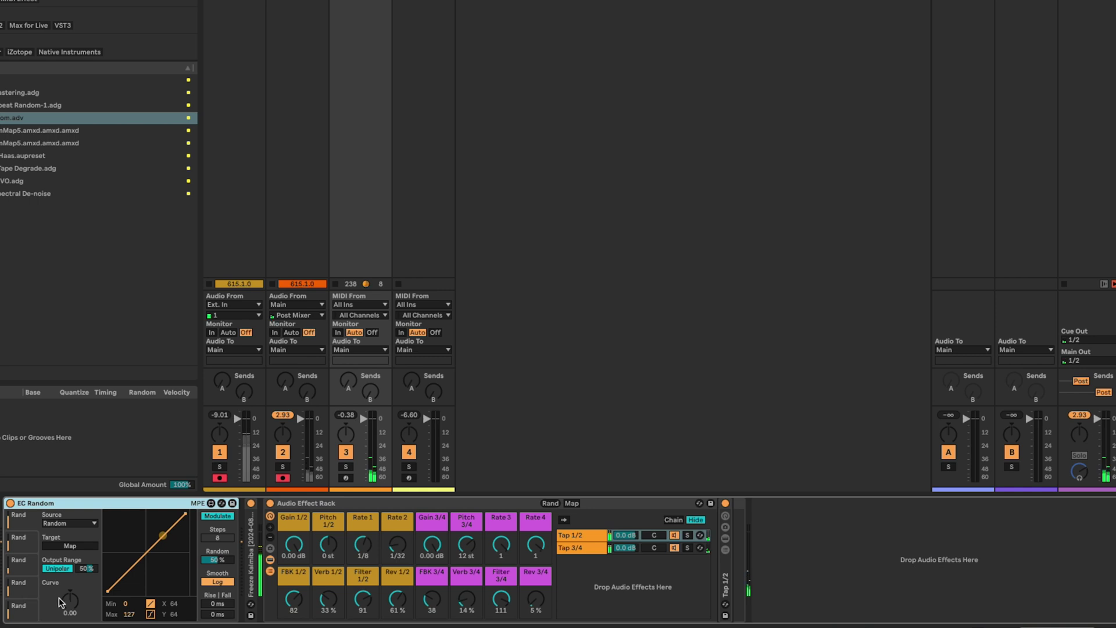
{"action": "key", "text": "shift+Tab"}
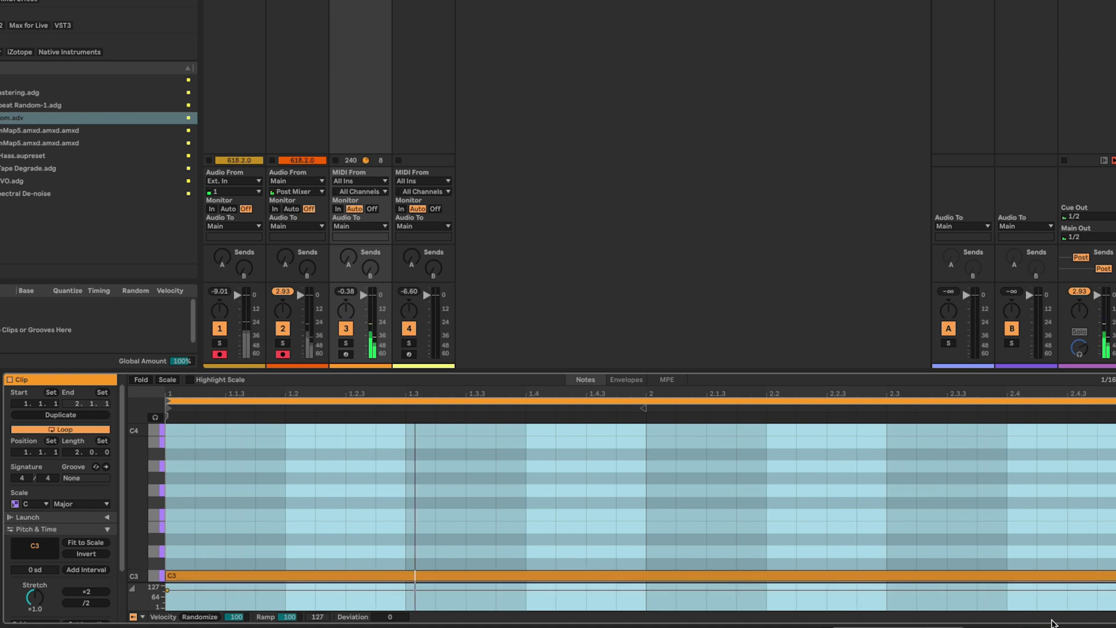
{"action": "key", "text": "shift+Tab"}
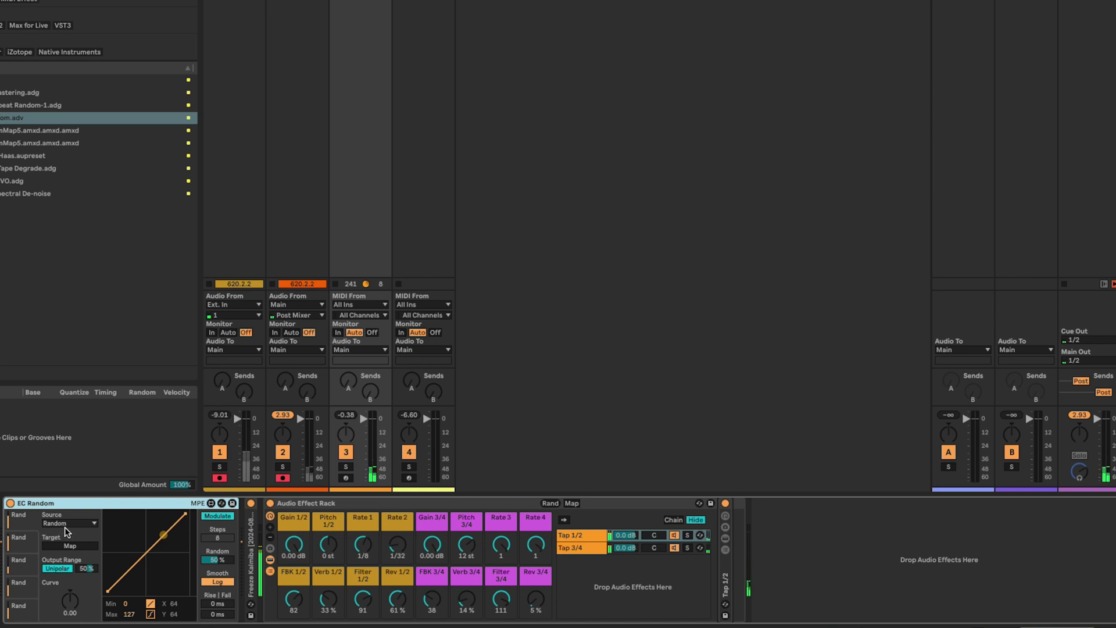
Map the first two EC Random slots to the Rate 1 and Rate 2 macros, with Rate 2's random amount at 100%
{"action": "left_click", "coordinate": [68, 546]}
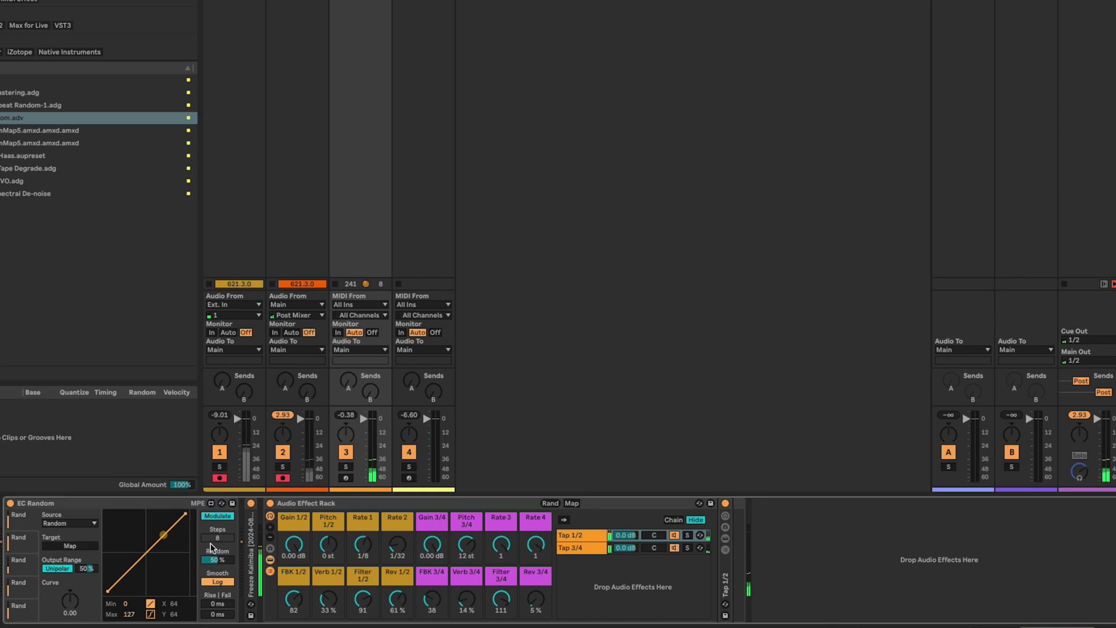
{"action": "left_click", "coordinate": [363, 545]}
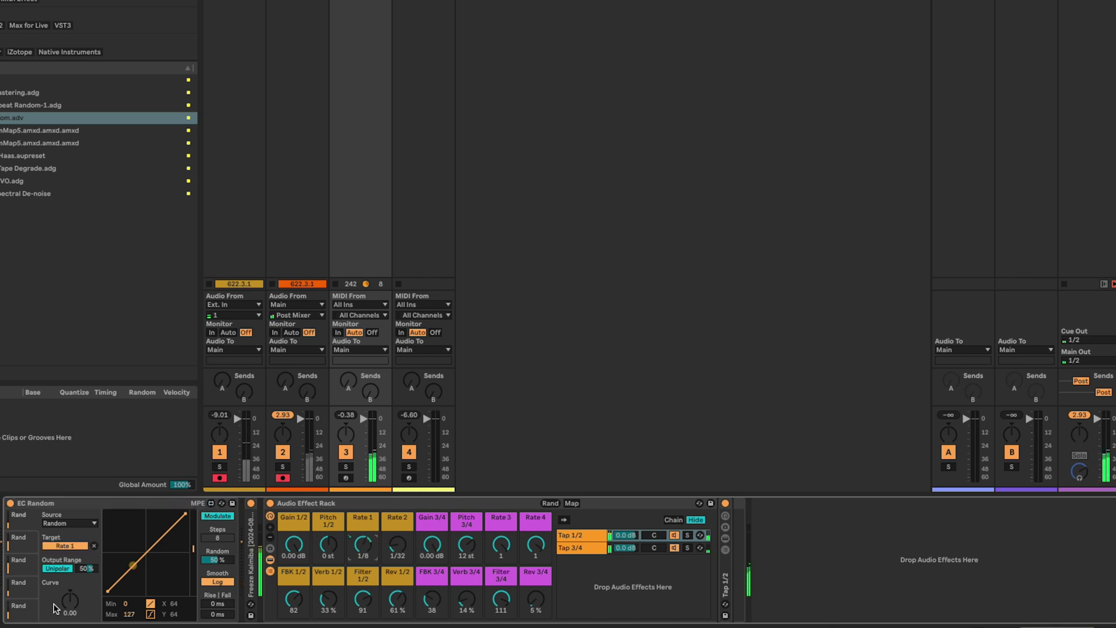
{"action": "left_click_drag", "start_coordinate": [215, 559], "coordinate": [215, 541]}
{"action": "key", "text": "ctrl+z"}
{"action": "left_click", "coordinate": [94, 545]}
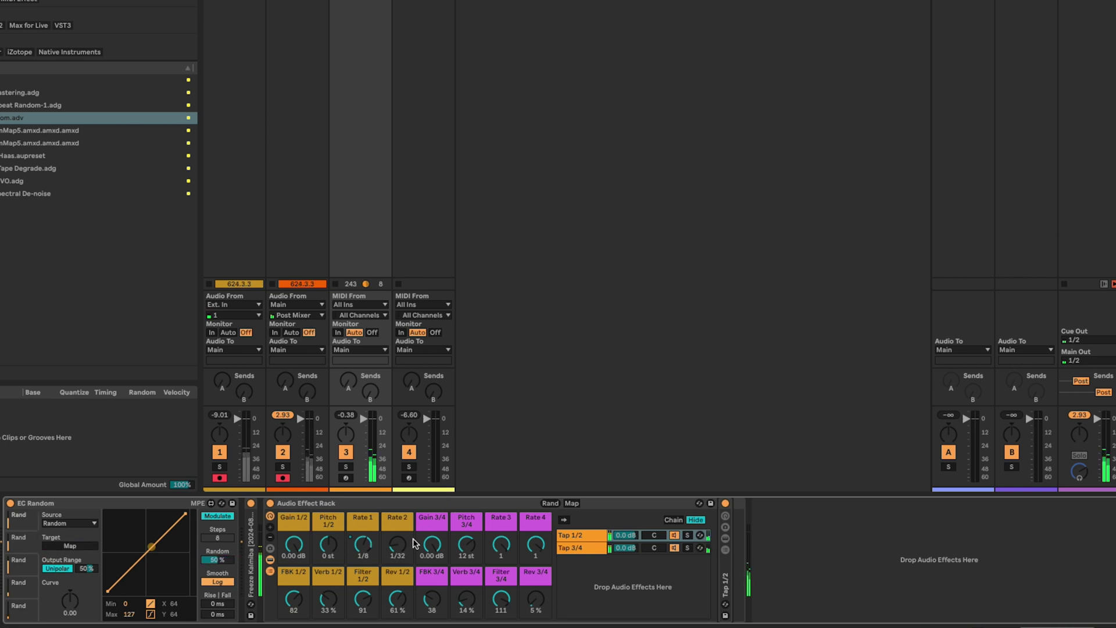
{"action": "left_click", "coordinate": [397, 545]}
{"action": "left_click_drag", "start_coordinate": [229, 561], "coordinate": [229, 543]}
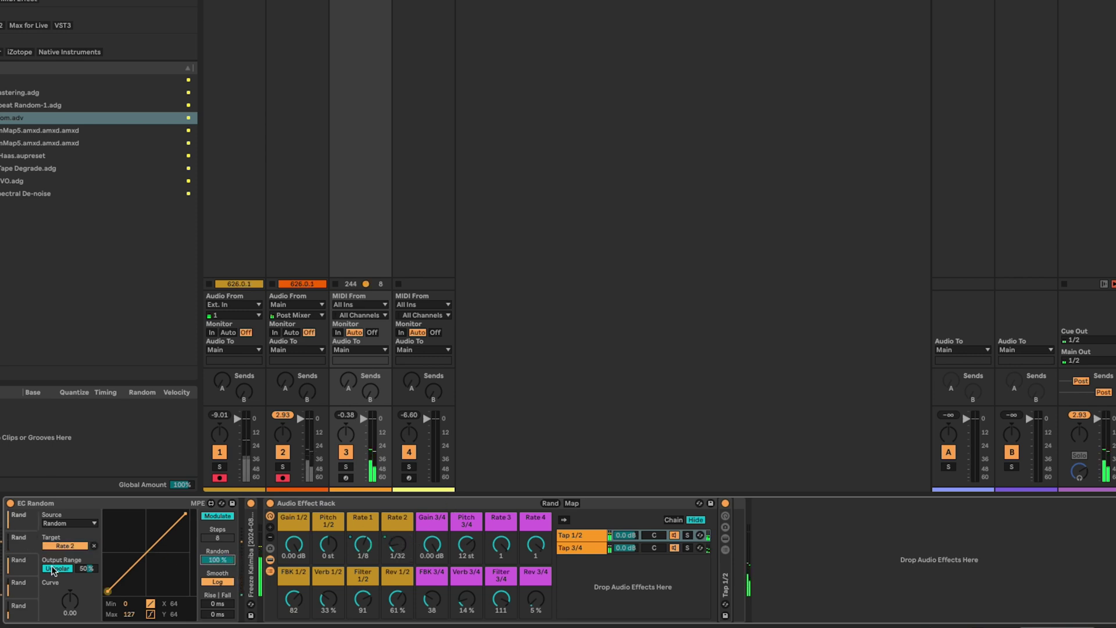
Map the third EC Random slot to FBK 1/2 with a 100% random amount and lower the FBK 1/2 macro to 39
{"action": "key", "text": "ctrl+z"}
{"action": "key", "text": "ctrl+z"}
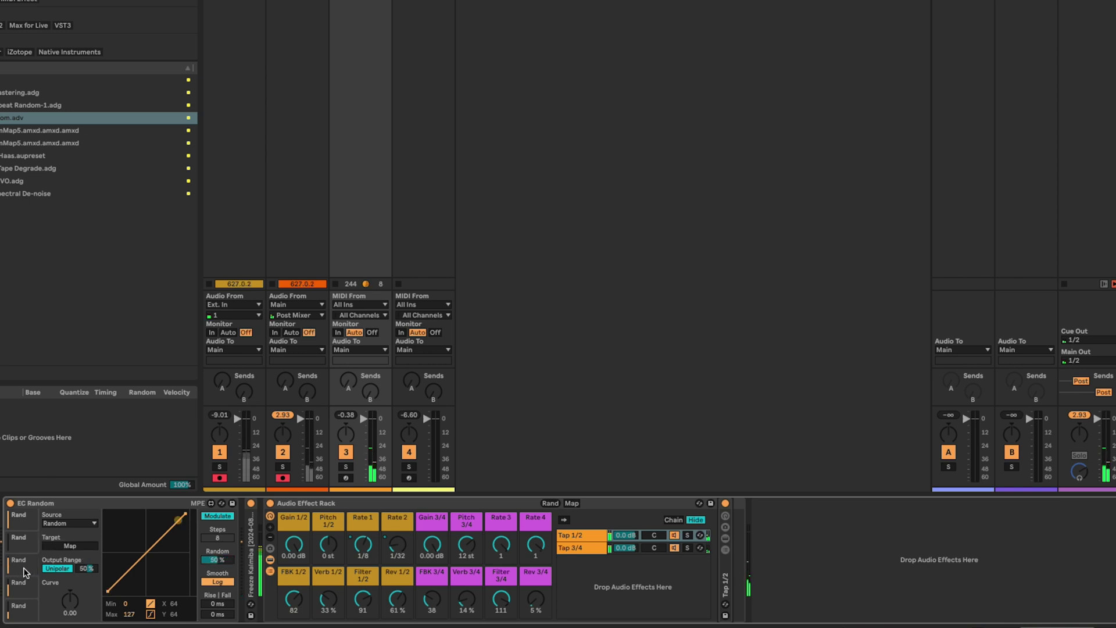
{"action": "left_click", "coordinate": [63, 547]}
{"action": "left_click", "coordinate": [294, 598]}
{"action": "mouse_move", "coordinate": [215, 560]}
{"action": "left_mouse_down"}
{"action": "mouse_move", "coordinate": [215, 541]}
{"action": "mouse_move", "coordinate": [212, 575]}
{"action": "left_mouse_up"}
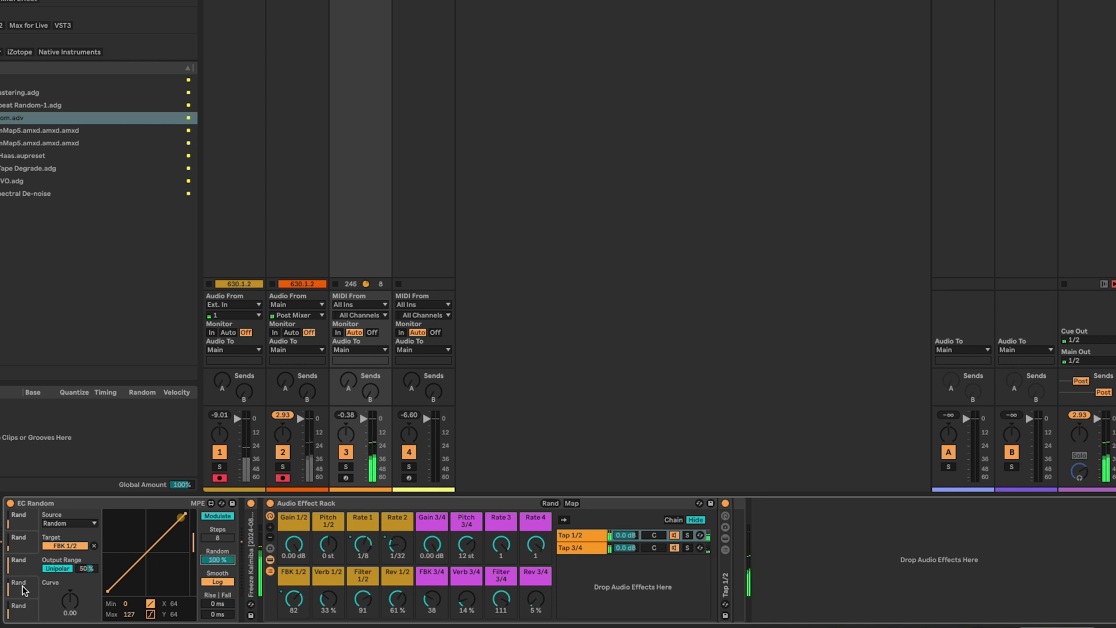
{"action": "left_click", "coordinate": [301, 593]}
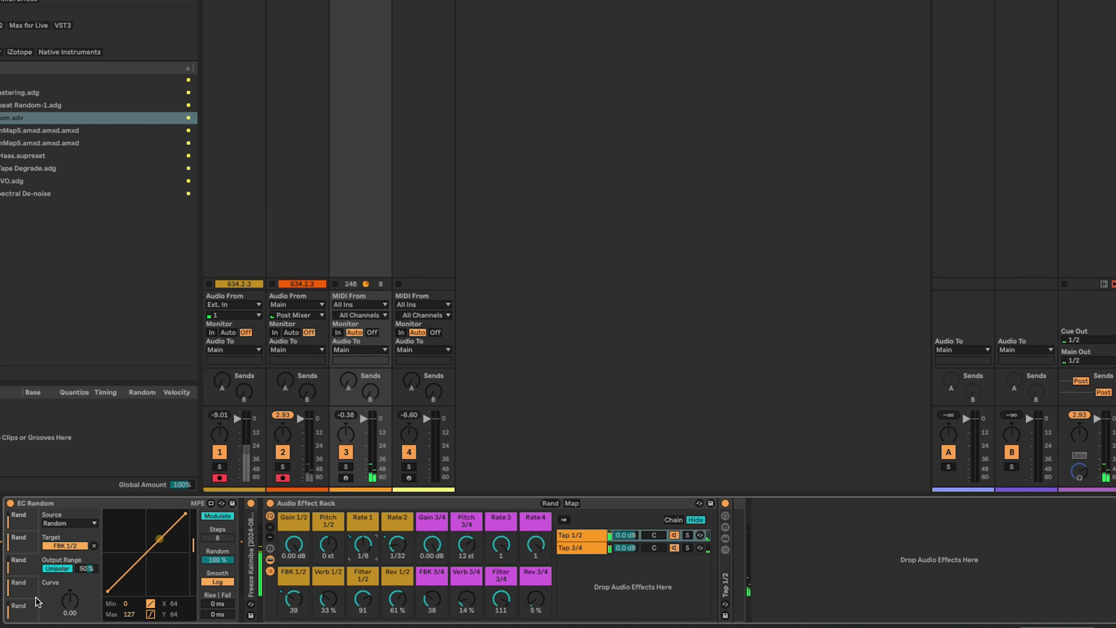
Map the fourth and fifth EC Random slots to Verb 1/2 and Filter 1/2, giving Filter 1/2 10 steps and a 100% random amount
{"action": "left_click", "coordinate": [94, 545]}
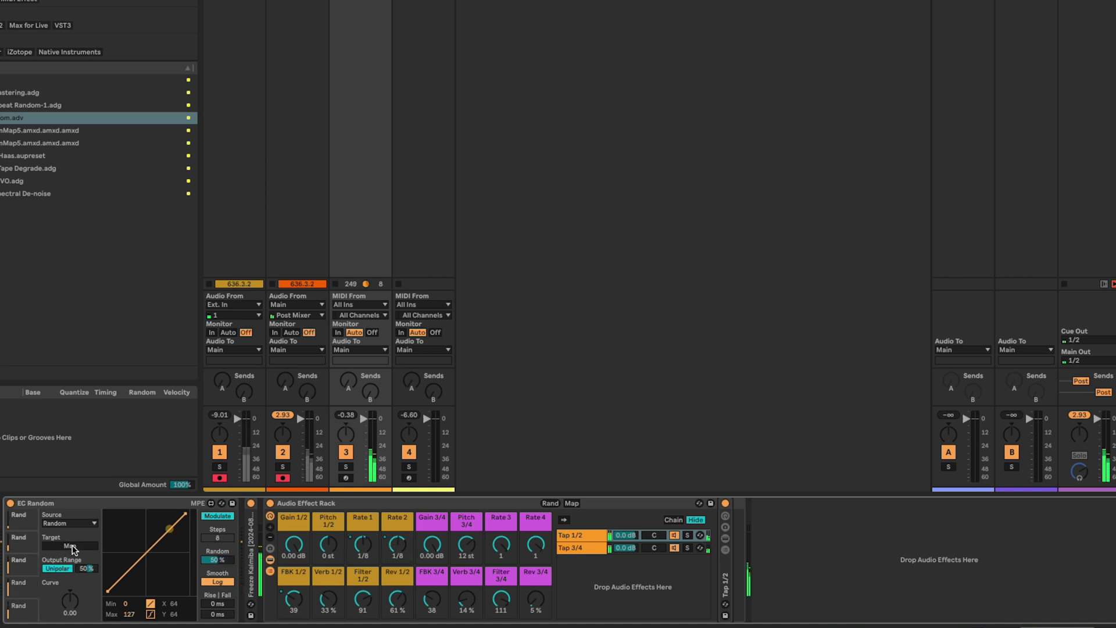
{"action": "left_click", "coordinate": [327, 601]}
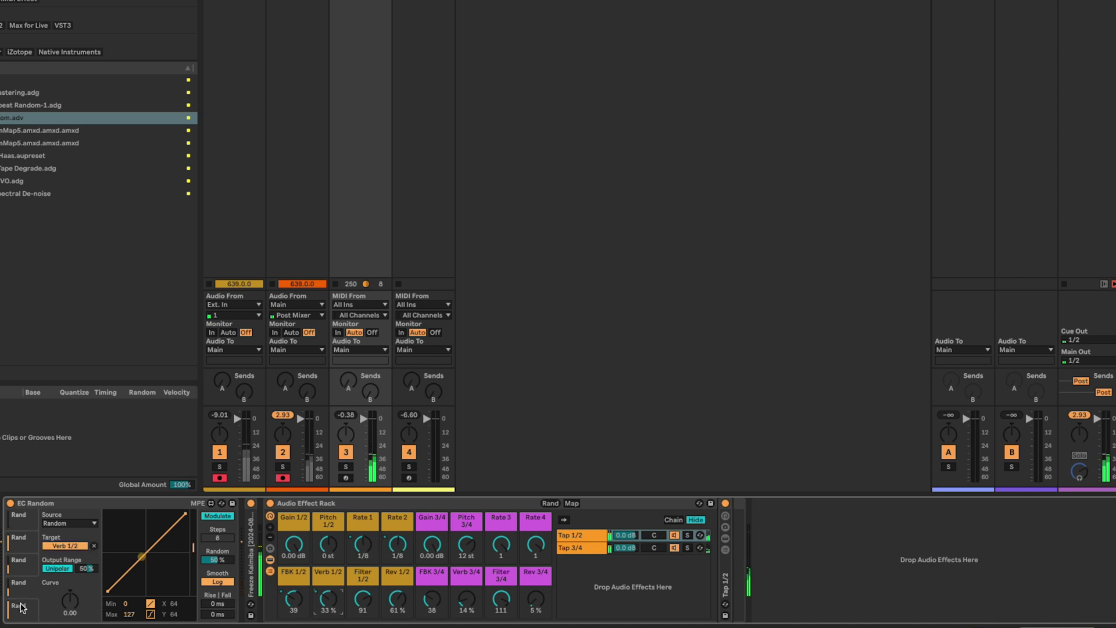
{"action": "left_click", "coordinate": [94, 545]}
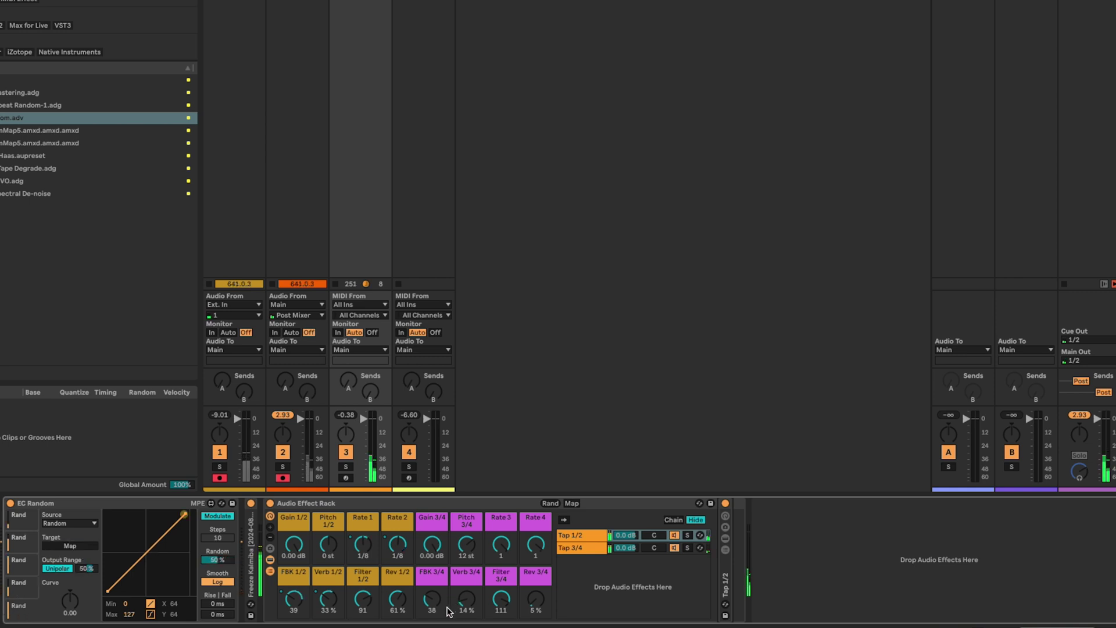
{"action": "left_click", "coordinate": [364, 600]}
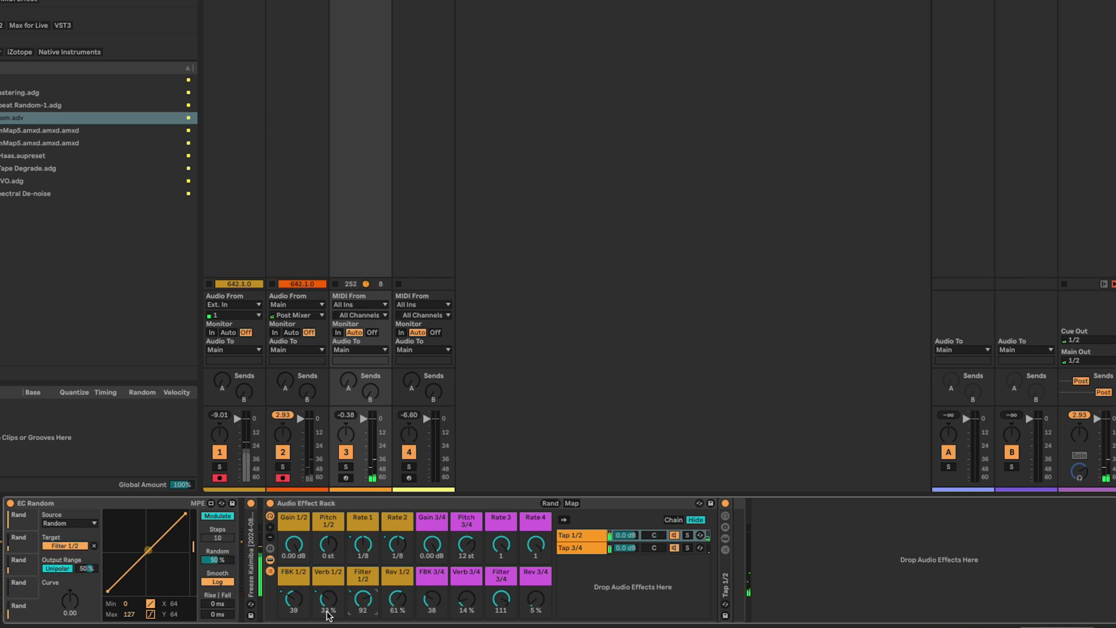
{"action": "left_click_drag", "start_coordinate": [221, 561], "coordinate": [218, 542]}
Insert a second EC Random after the first and map its first two slots to Rate 3 and Rate 4 with a 100% random amount
{"action": "left_click_drag", "start_coordinate": [46, 118], "coordinate": [247, 573]}
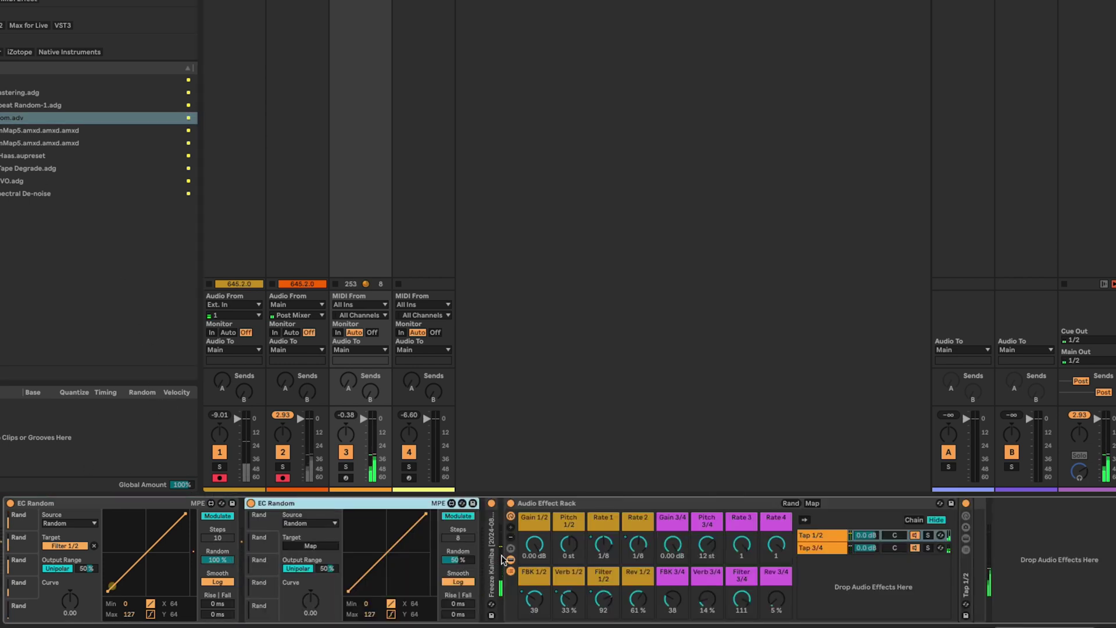
{"action": "left_click_drag", "start_coordinate": [465, 563], "coordinate": [466, 550]}
{"action": "left_click", "coordinate": [310, 545]}
{"action": "key", "text": "ctrl+z"}
{"action": "left_click", "coordinate": [775, 544]}
{"action": "left_click_drag", "start_coordinate": [459, 560], "coordinate": [469, 540]}
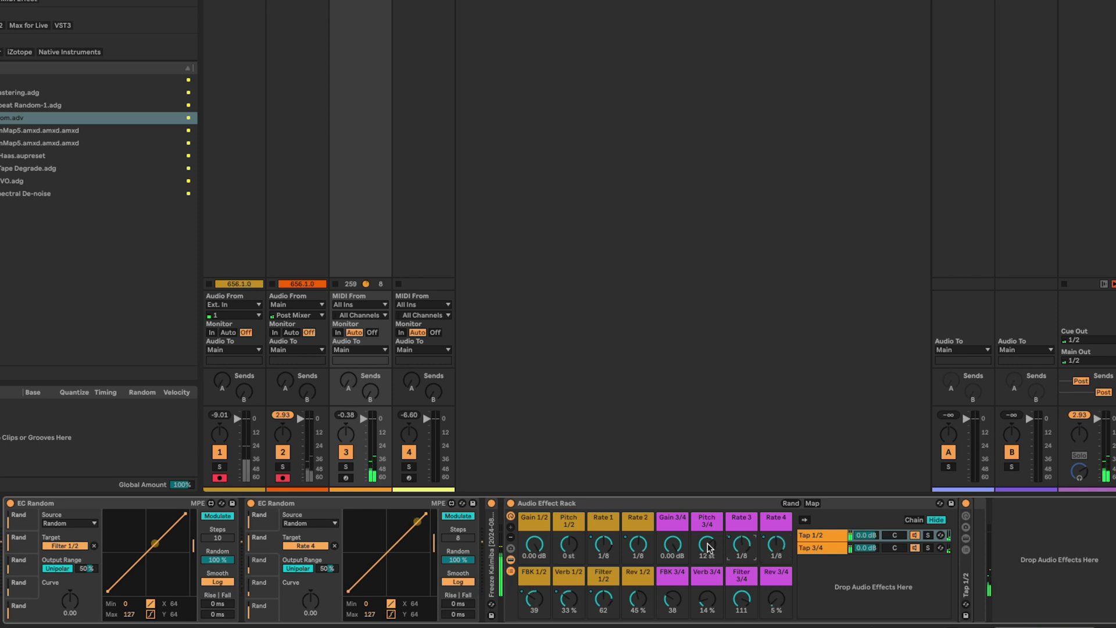
Map the second EC Random's third and fourth slots to FBK 3/4 and Verb 3/4, and set the Verb 3/4 macro to 29%
{"action": "key", "text": "ctrl+z"}
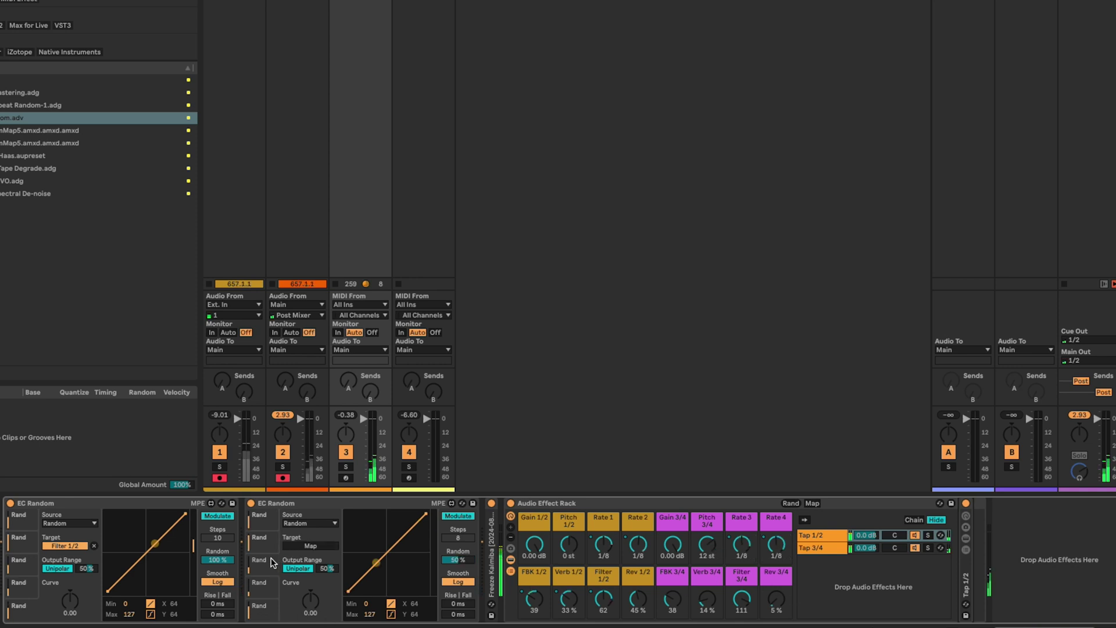
{"action": "left_click", "coordinate": [303, 546]}
{"action": "left_click", "coordinate": [675, 602]}
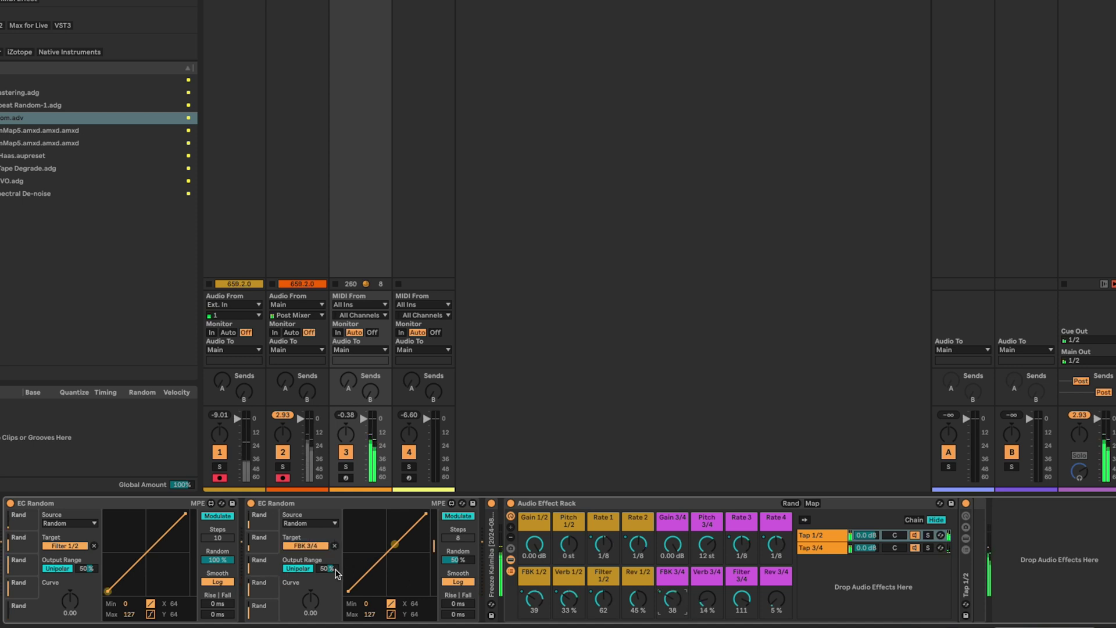
{"action": "left_click", "coordinate": [334, 545]}
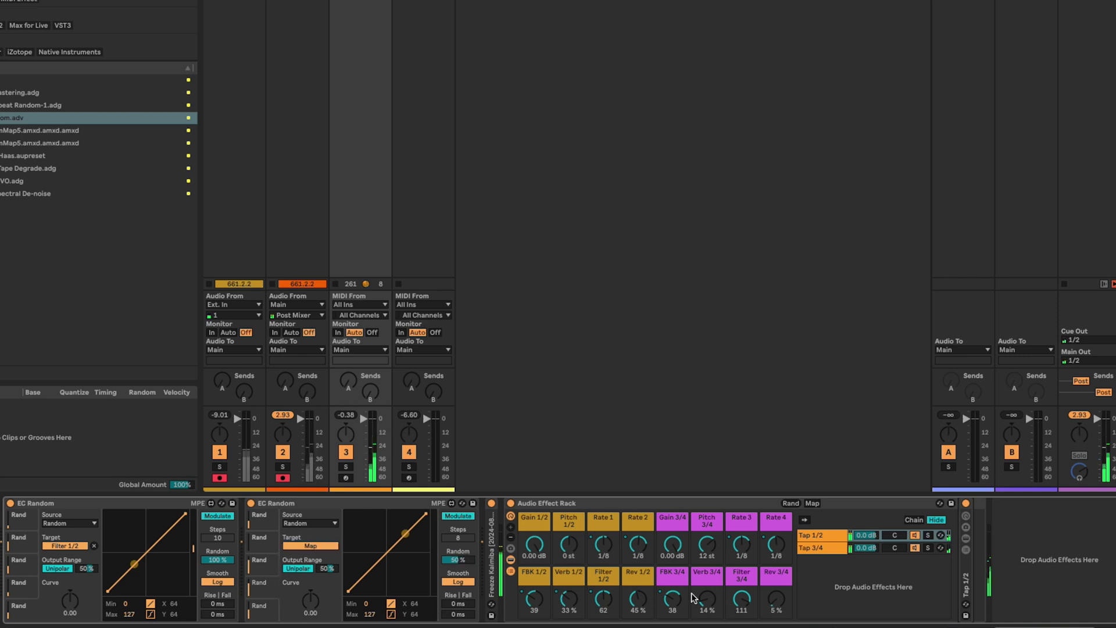
{"action": "left_click", "coordinate": [708, 599]}
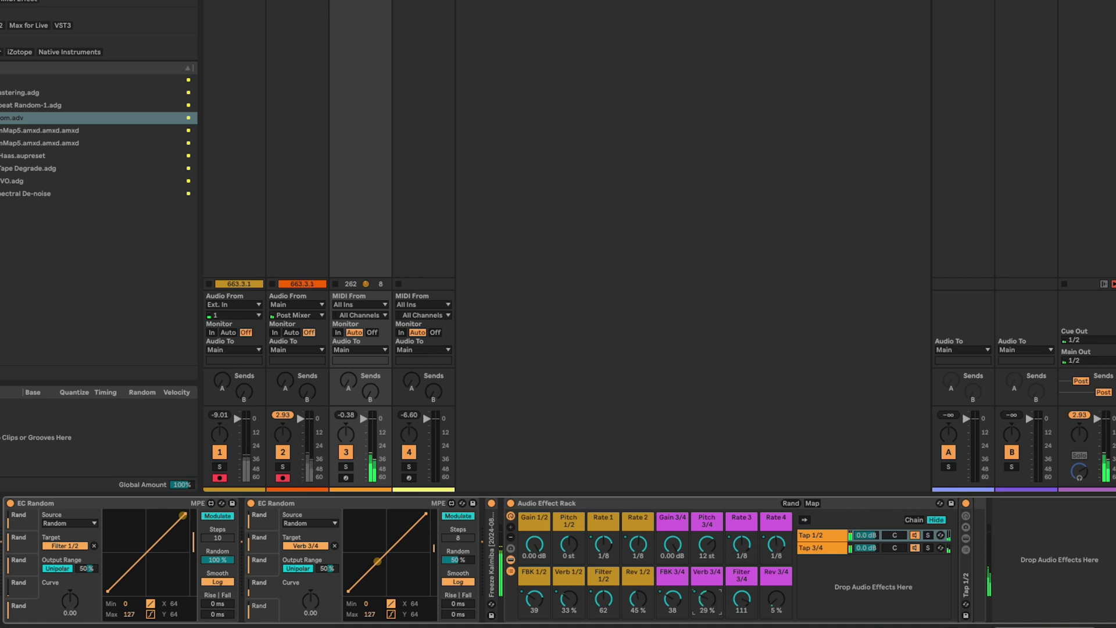
Map the second EC Random's fifth slot to Filter 3/4 with 10 steps and 100% random, and set the Filter 3/4 macro to 62
{"action": "key", "text": "ctrl+z"}
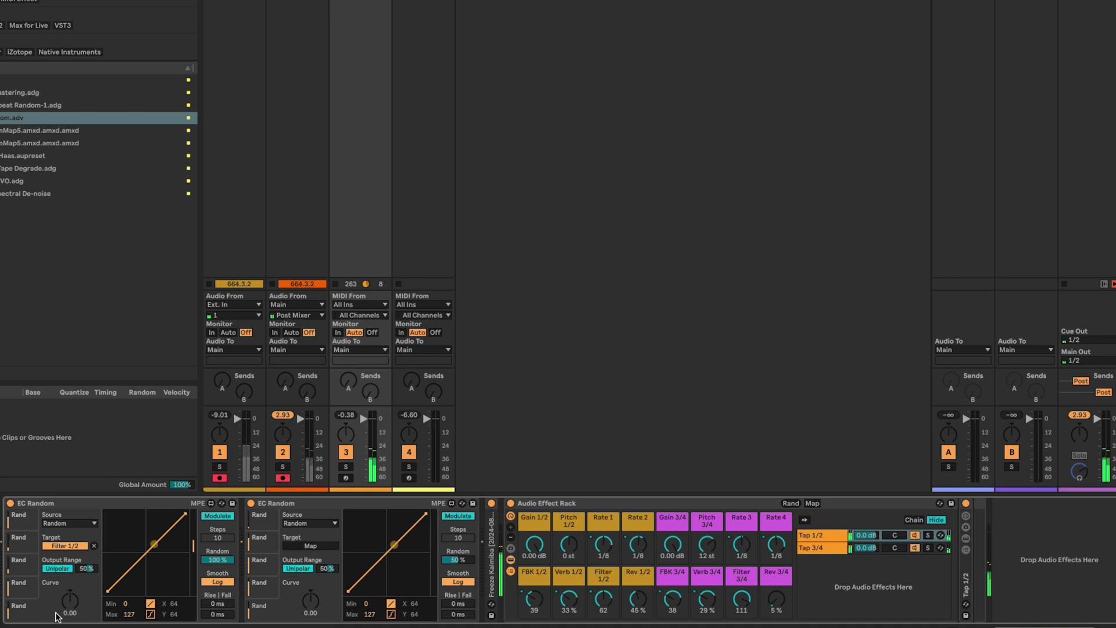
{"action": "left_click", "coordinate": [746, 604]}
{"action": "left_click_drag", "start_coordinate": [456, 562], "coordinate": [456, 533]}
{"action": "left_click", "coordinate": [739, 599]}
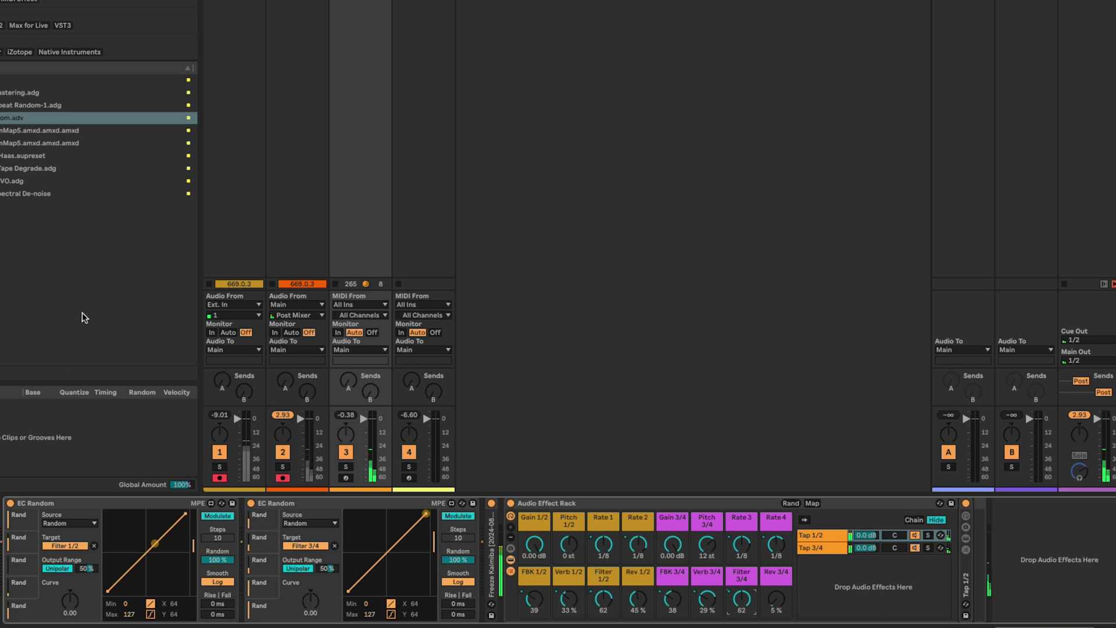
Insert a third EC Random and map its first two slots to Rev 1/2 and Rev 3/4, with Rev 3/4's random amount at 100%
{"action": "left_click_drag", "start_coordinate": [70, 117], "coordinate": [486, 532]}
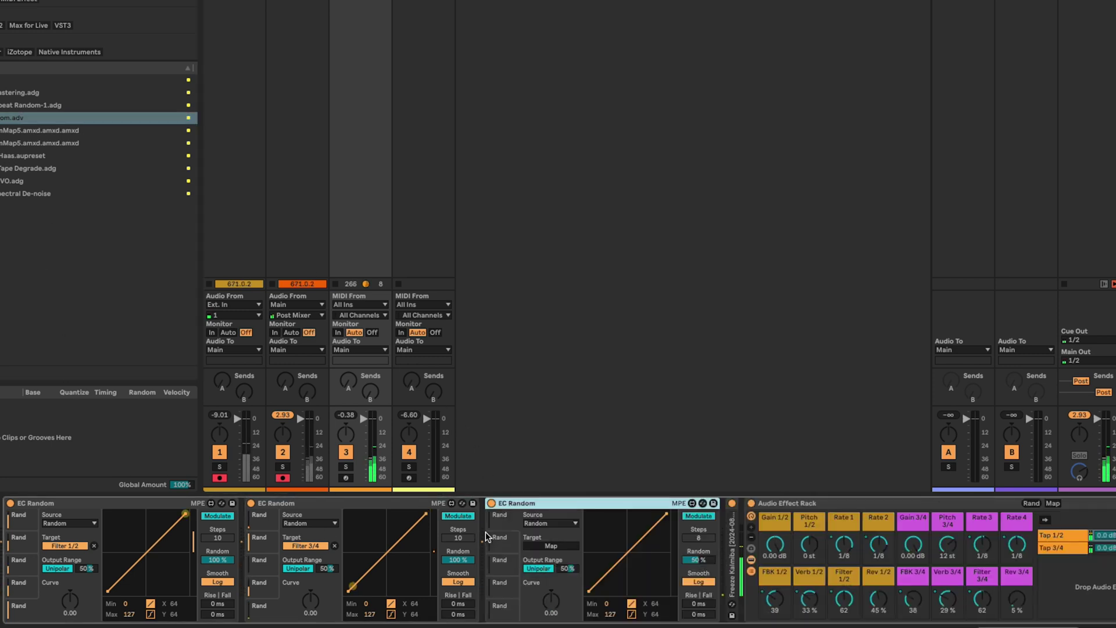
{"action": "left_click", "coordinate": [540, 546]}
{"action": "left_click", "coordinate": [881, 603]}
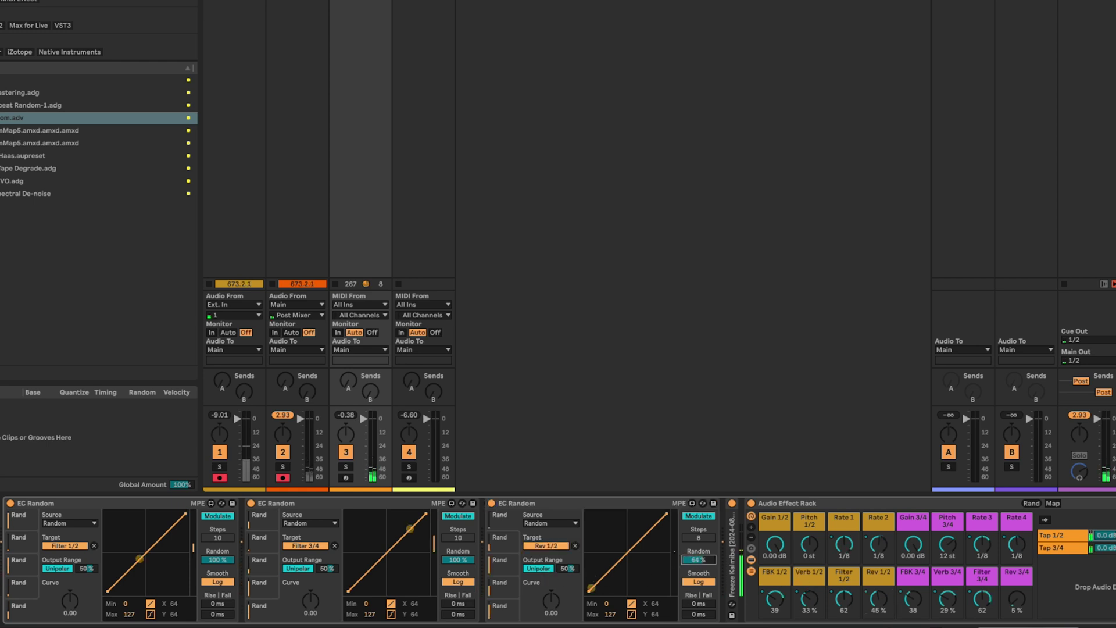
{"action": "left_click", "coordinate": [575, 545]}
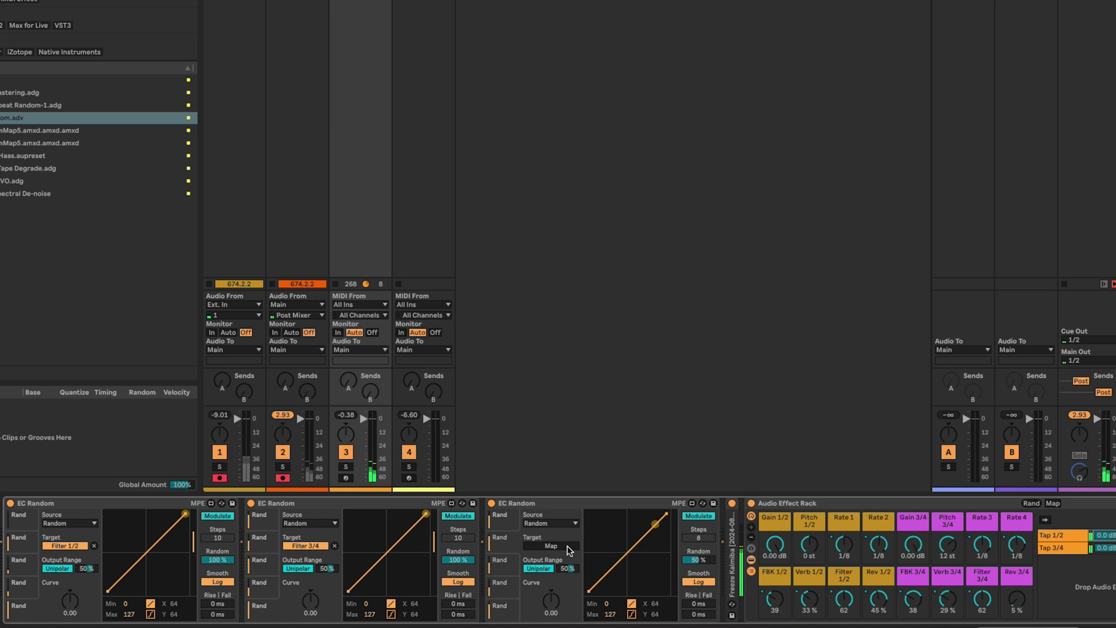
{"action": "left_click", "coordinate": [1016, 597]}
{"action": "double_click", "coordinate": [698, 559]}
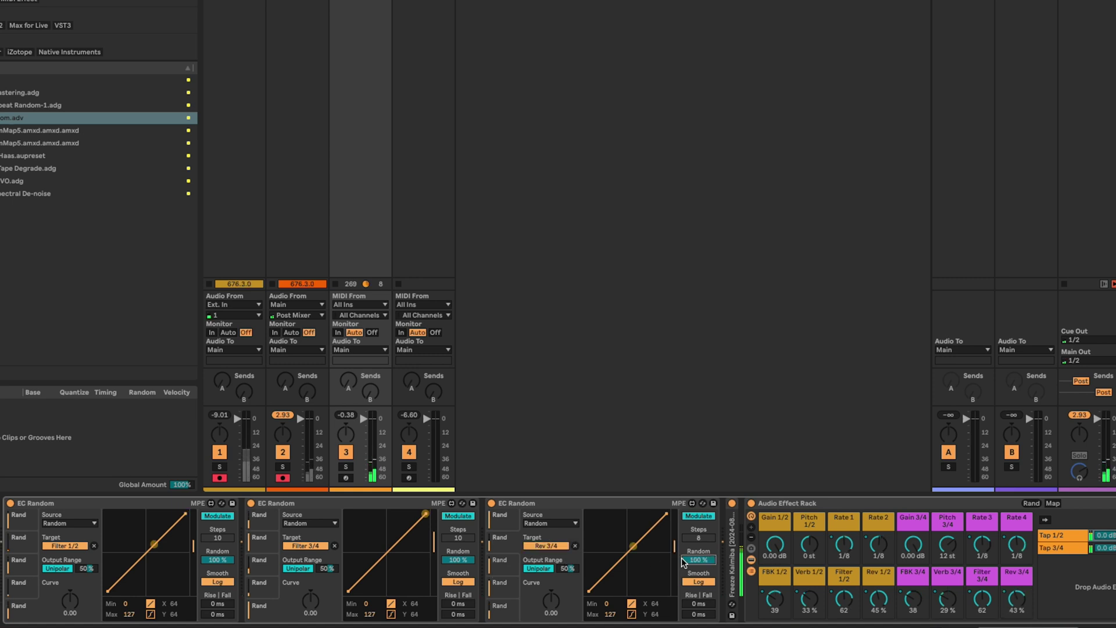
Collapse all three EC Random devices and unfold the Freeze Kalmiba Simpler
{"action": "double_click", "coordinate": [575, 507]}
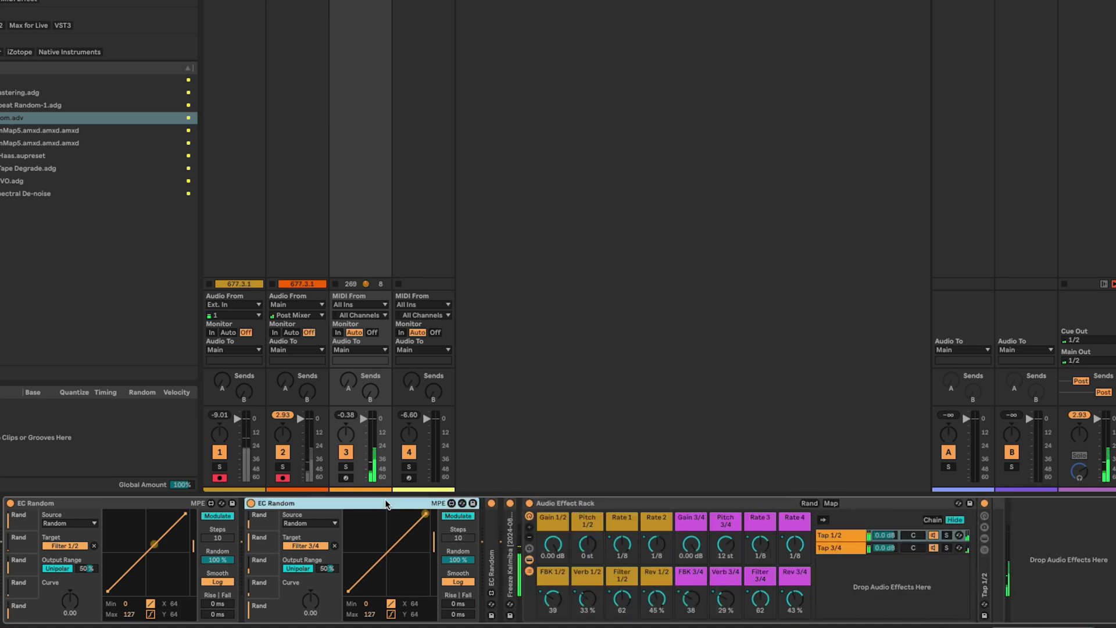
{"action": "double_click", "coordinate": [360, 503]}
{"action": "double_click", "coordinate": [119, 502]}
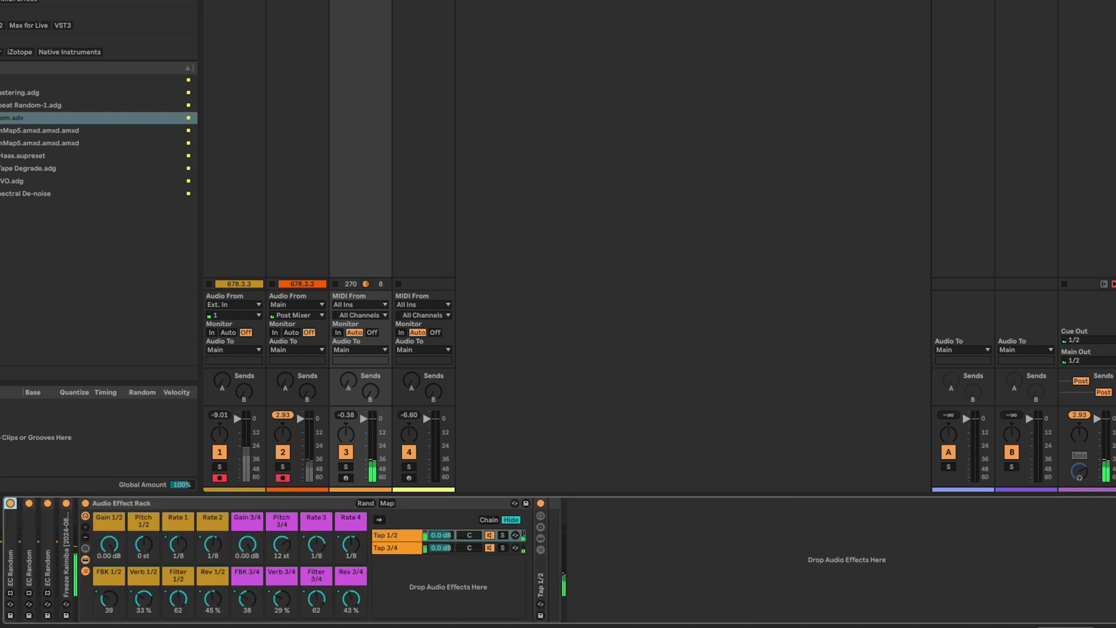
{"action": "key", "text": "shift+Tab"}
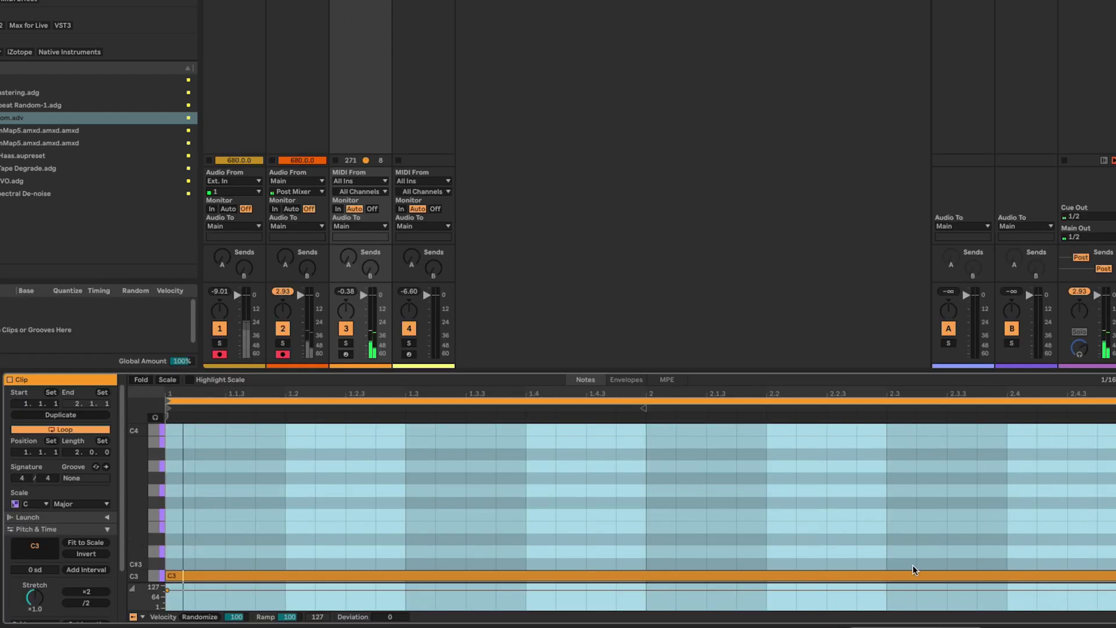
{"action": "key", "text": "shift+Tab"}
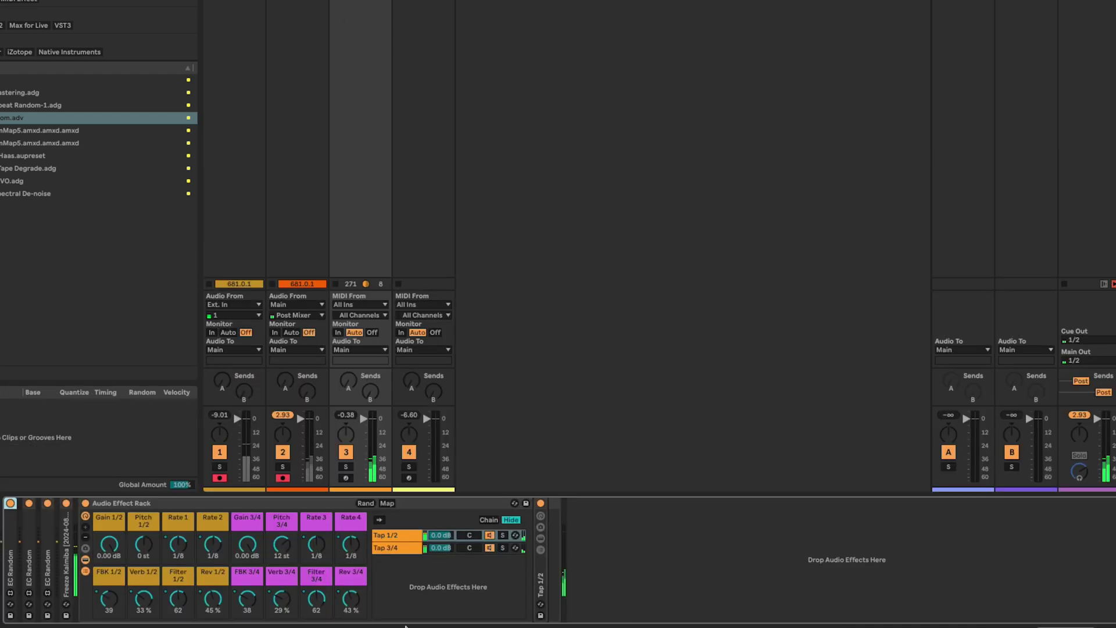
{"action": "double_click", "coordinate": [67, 577]}
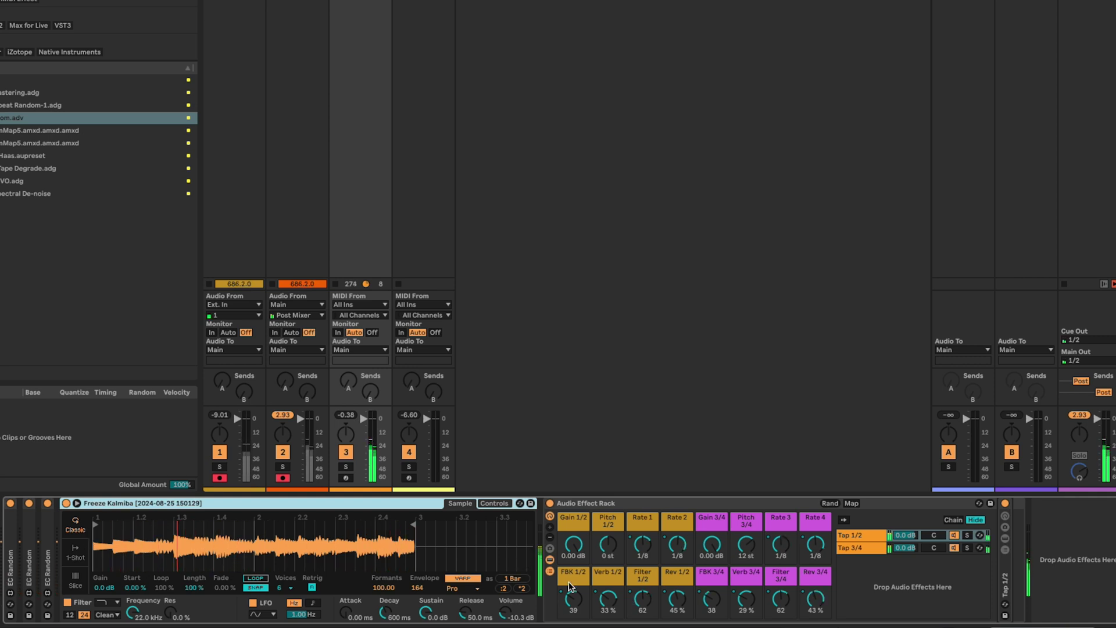
Rename the 16-macro Audio Effect Rack as 4 Tap Dly
{"action": "left_click", "coordinate": [630, 504]}
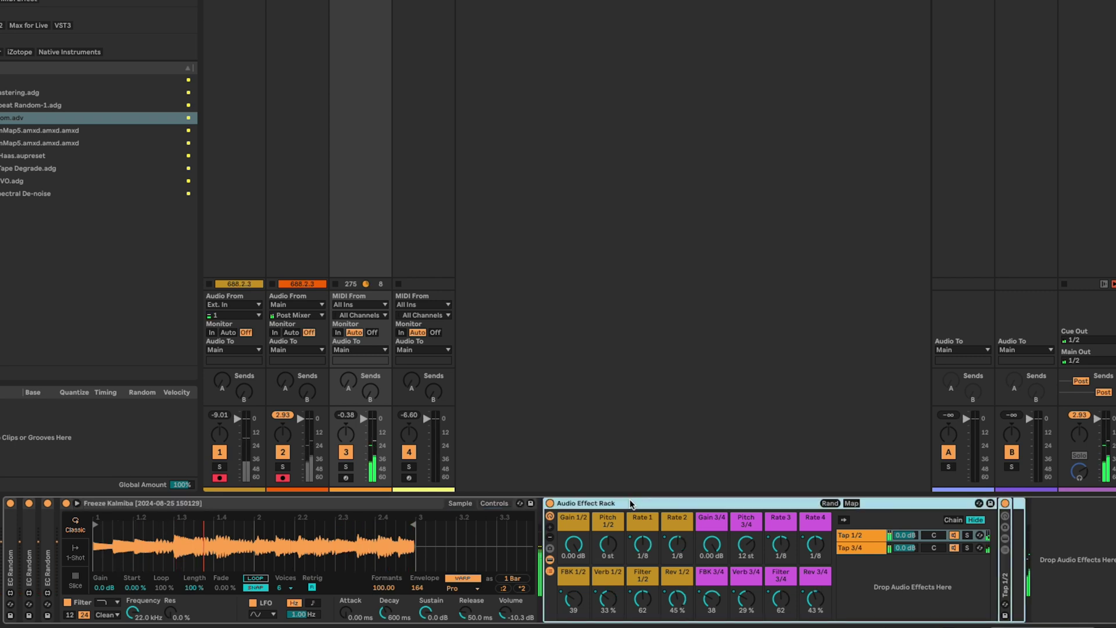
{"action": "key", "text": "ctrl+r"}
{"action": "type", "text": "4"}
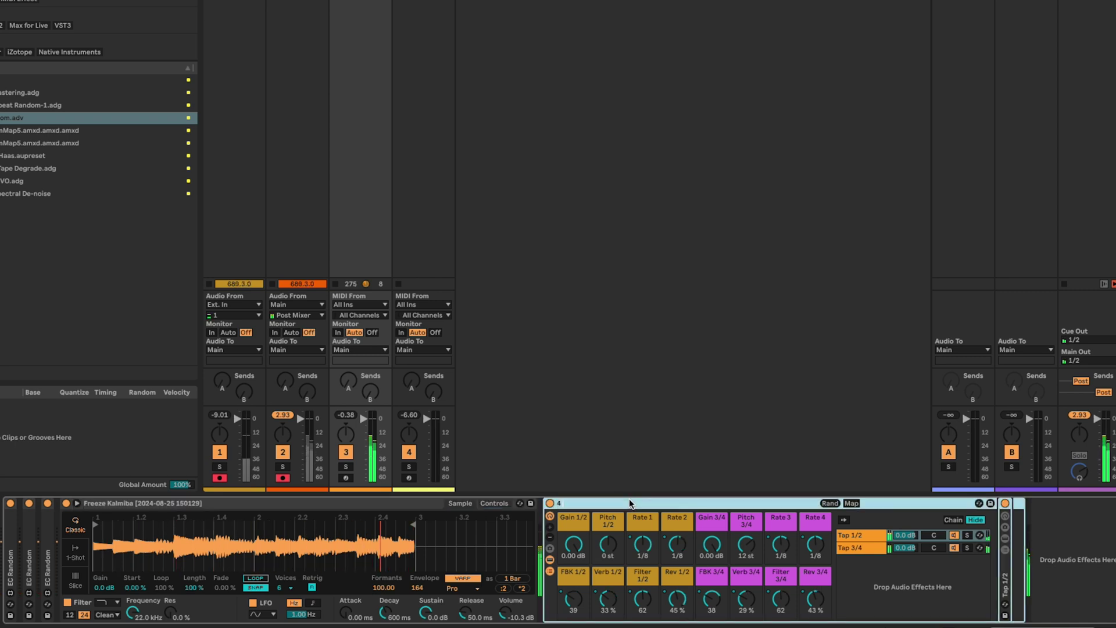
{"action": "type", "text": " Tap Dly"}
{"action": "key", "text": "Return"}
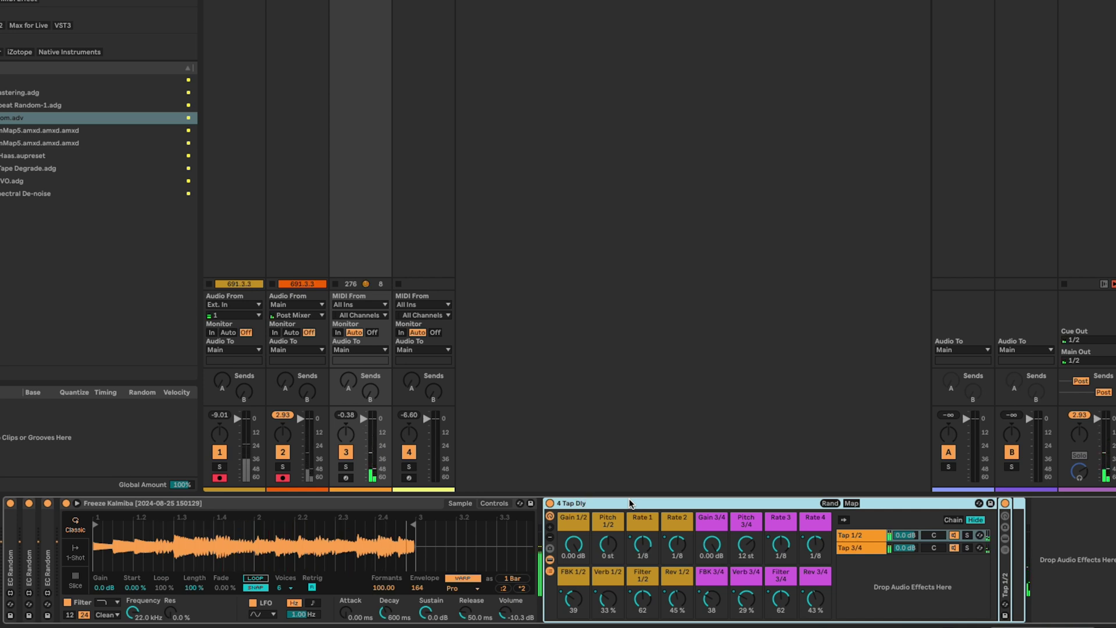
Group the 4 Tap Dly rack into an outer rack and add an empty parallel chain with its volume at -11.2 dB
{"action": "key", "text": "ctrl+g"}
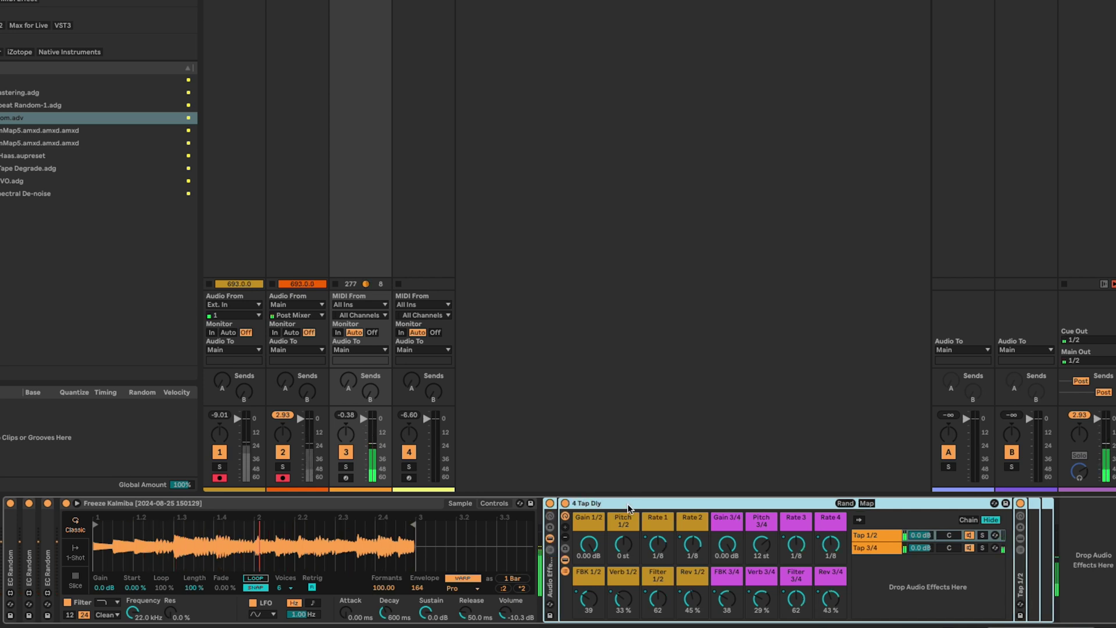
{"action": "left_click", "coordinate": [550, 548]}
{"action": "right_click", "coordinate": [599, 574]}
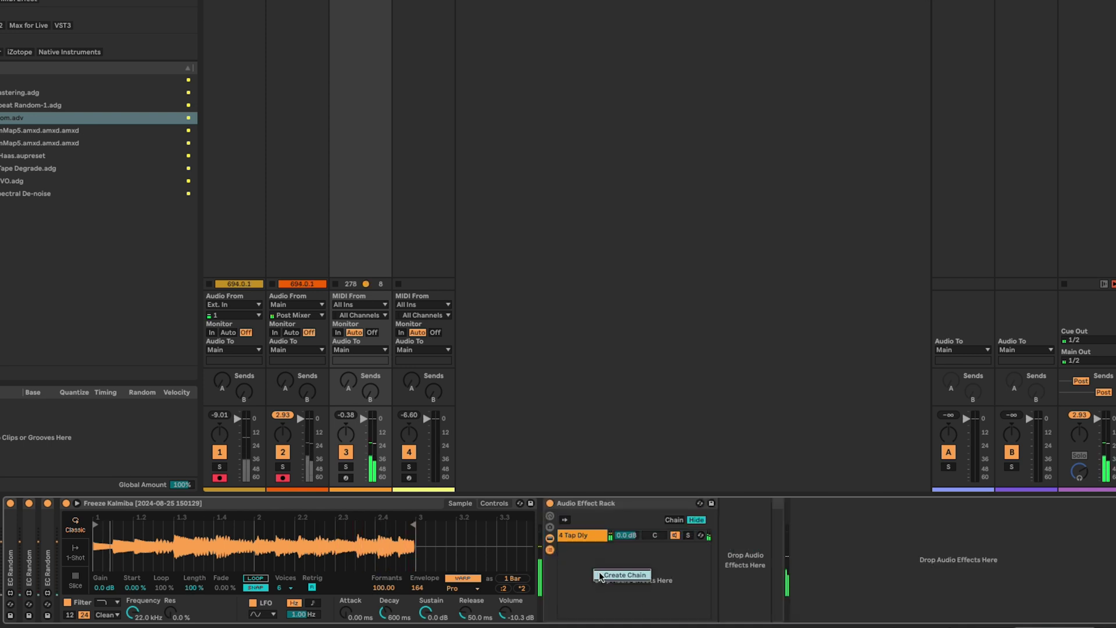
{"action": "left_click", "coordinate": [620, 574]}
{"action": "left_click_drag", "start_coordinate": [625, 547], "coordinate": [626, 569]}
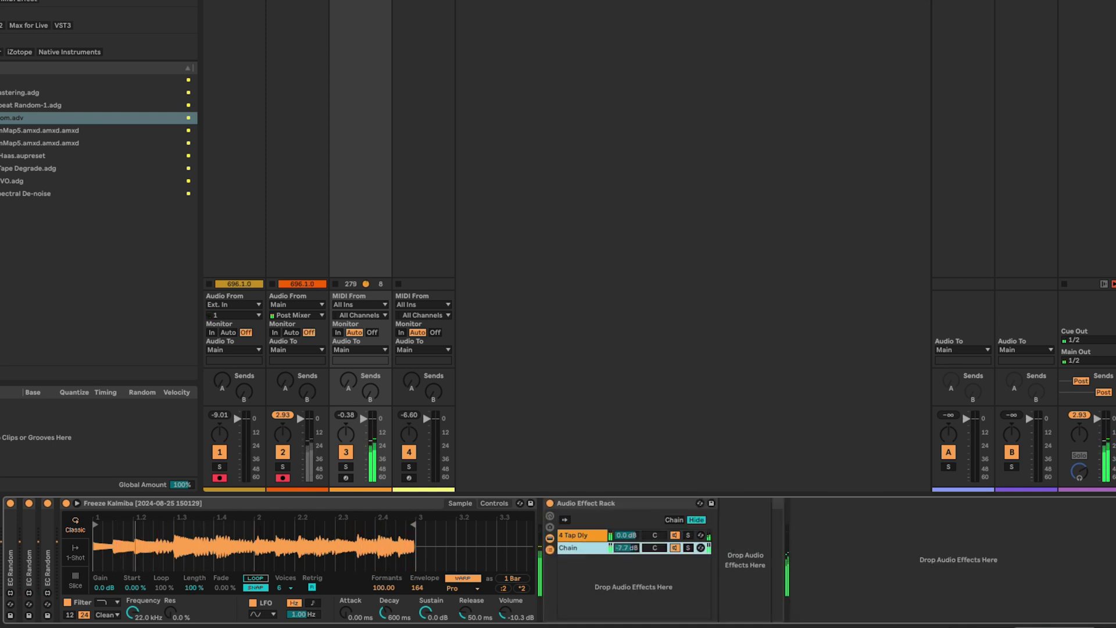
{"action": "left_click_drag", "start_coordinate": [626, 568], "coordinate": [626, 589]}
Show the 4 Tap Dly chain's devices, then collapse the 4 Tap Dly rack and its outer Audio Effect Rack
{"action": "left_click", "coordinate": [587, 535]}
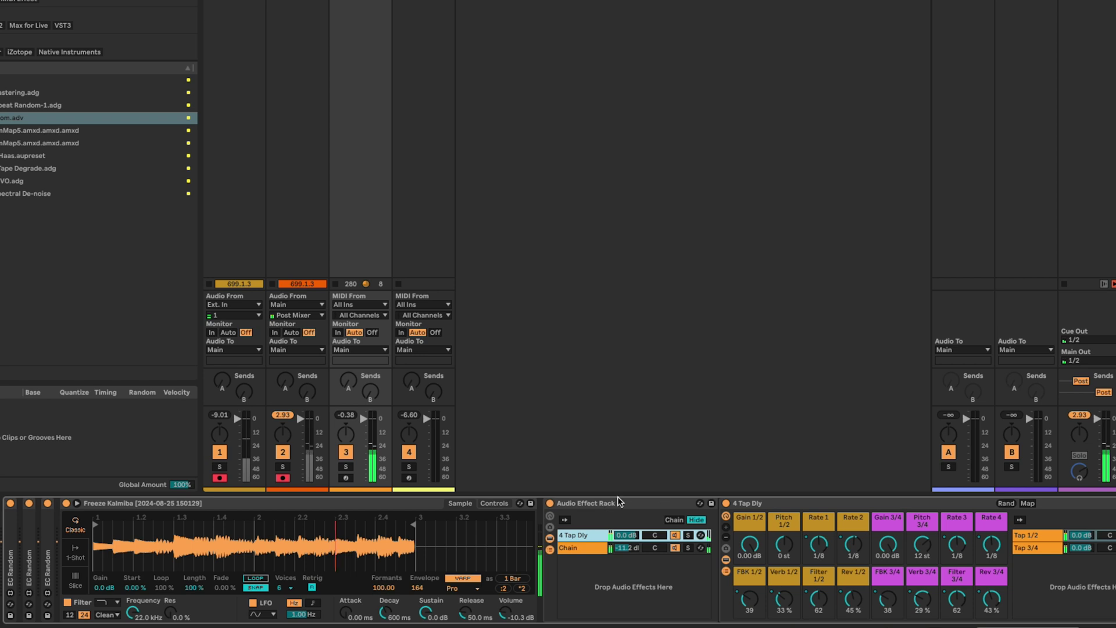
{"action": "left_click", "coordinate": [759, 503]}
{"action": "double_click", "coordinate": [759, 503]}
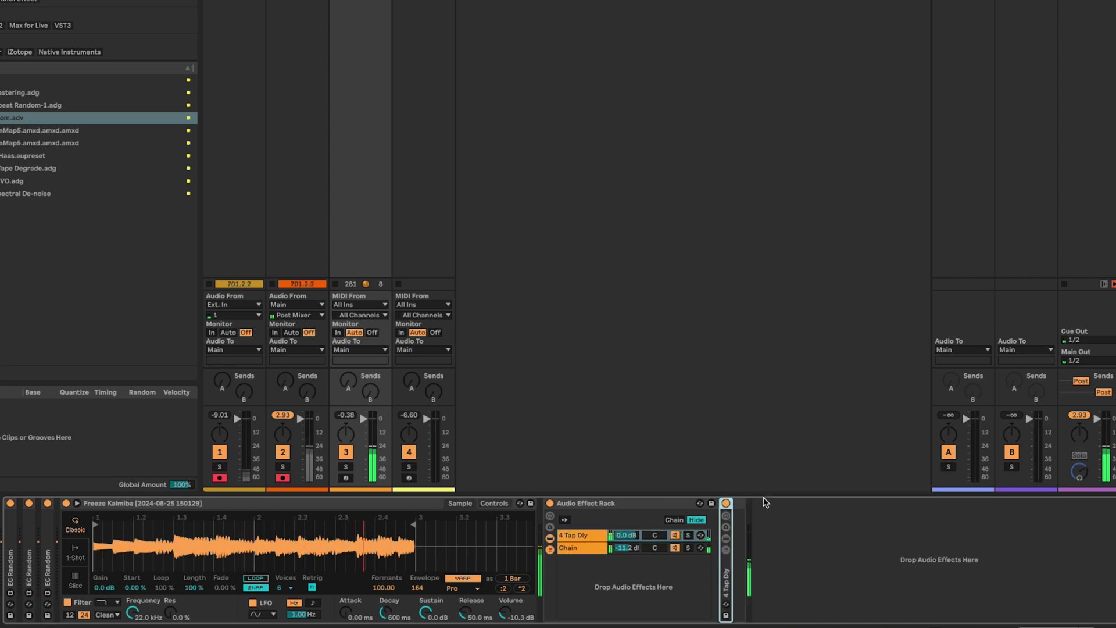
{"action": "double_click", "coordinate": [587, 503]}
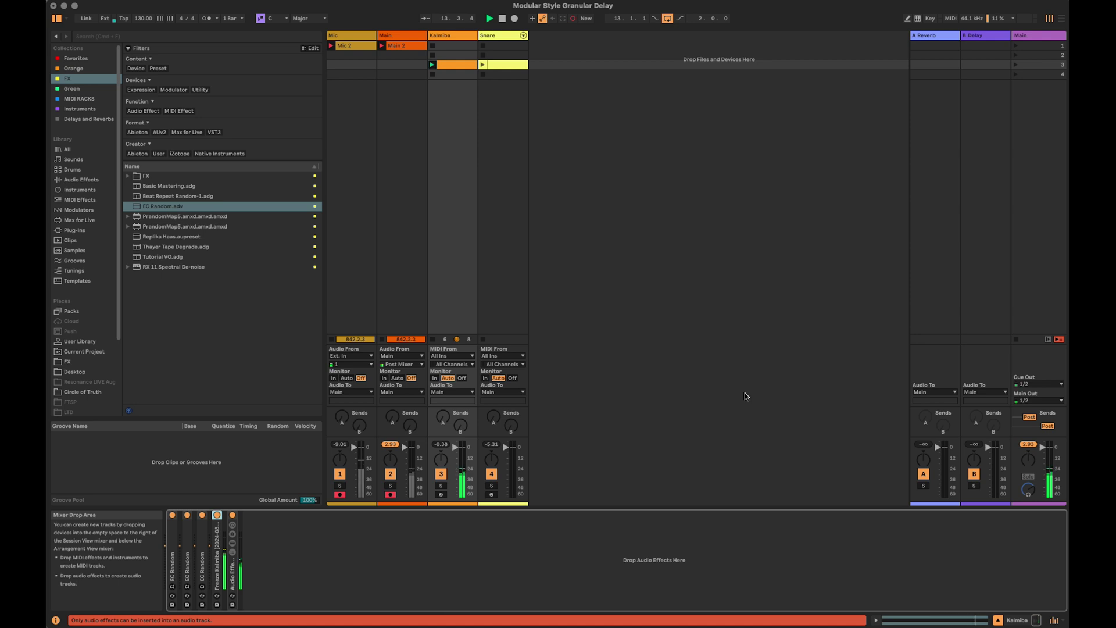